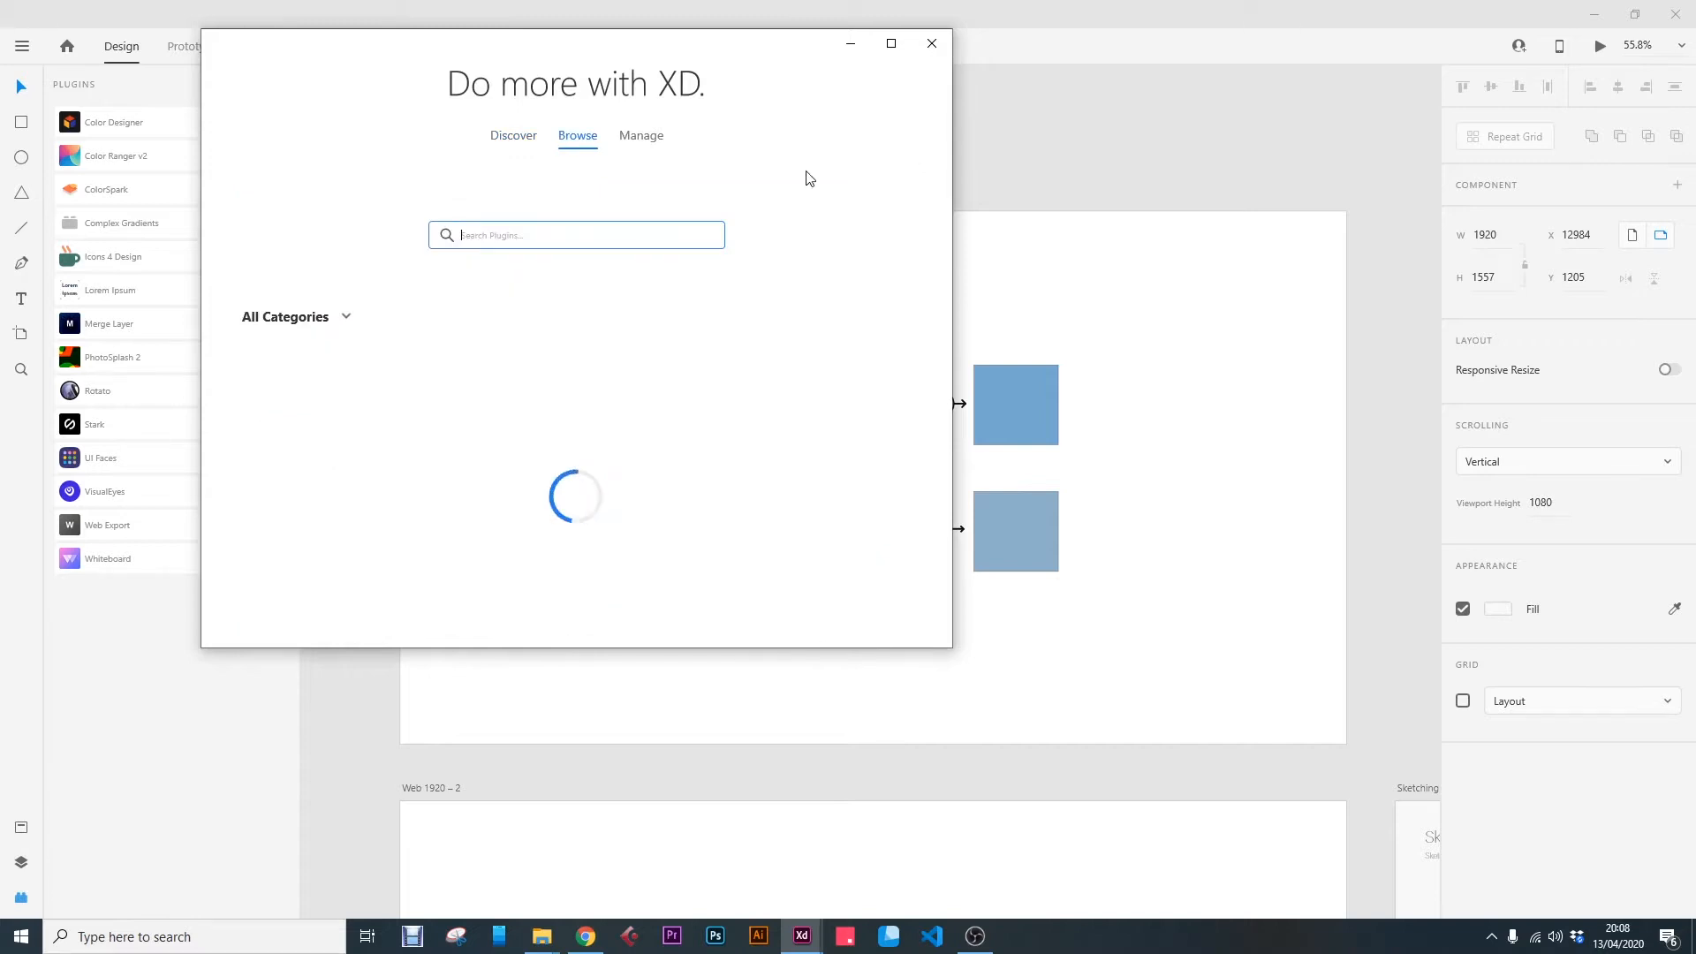
Step: Search the plugin browser for whiteboard, then close the browser window
{"action": "type", "text": "white"}
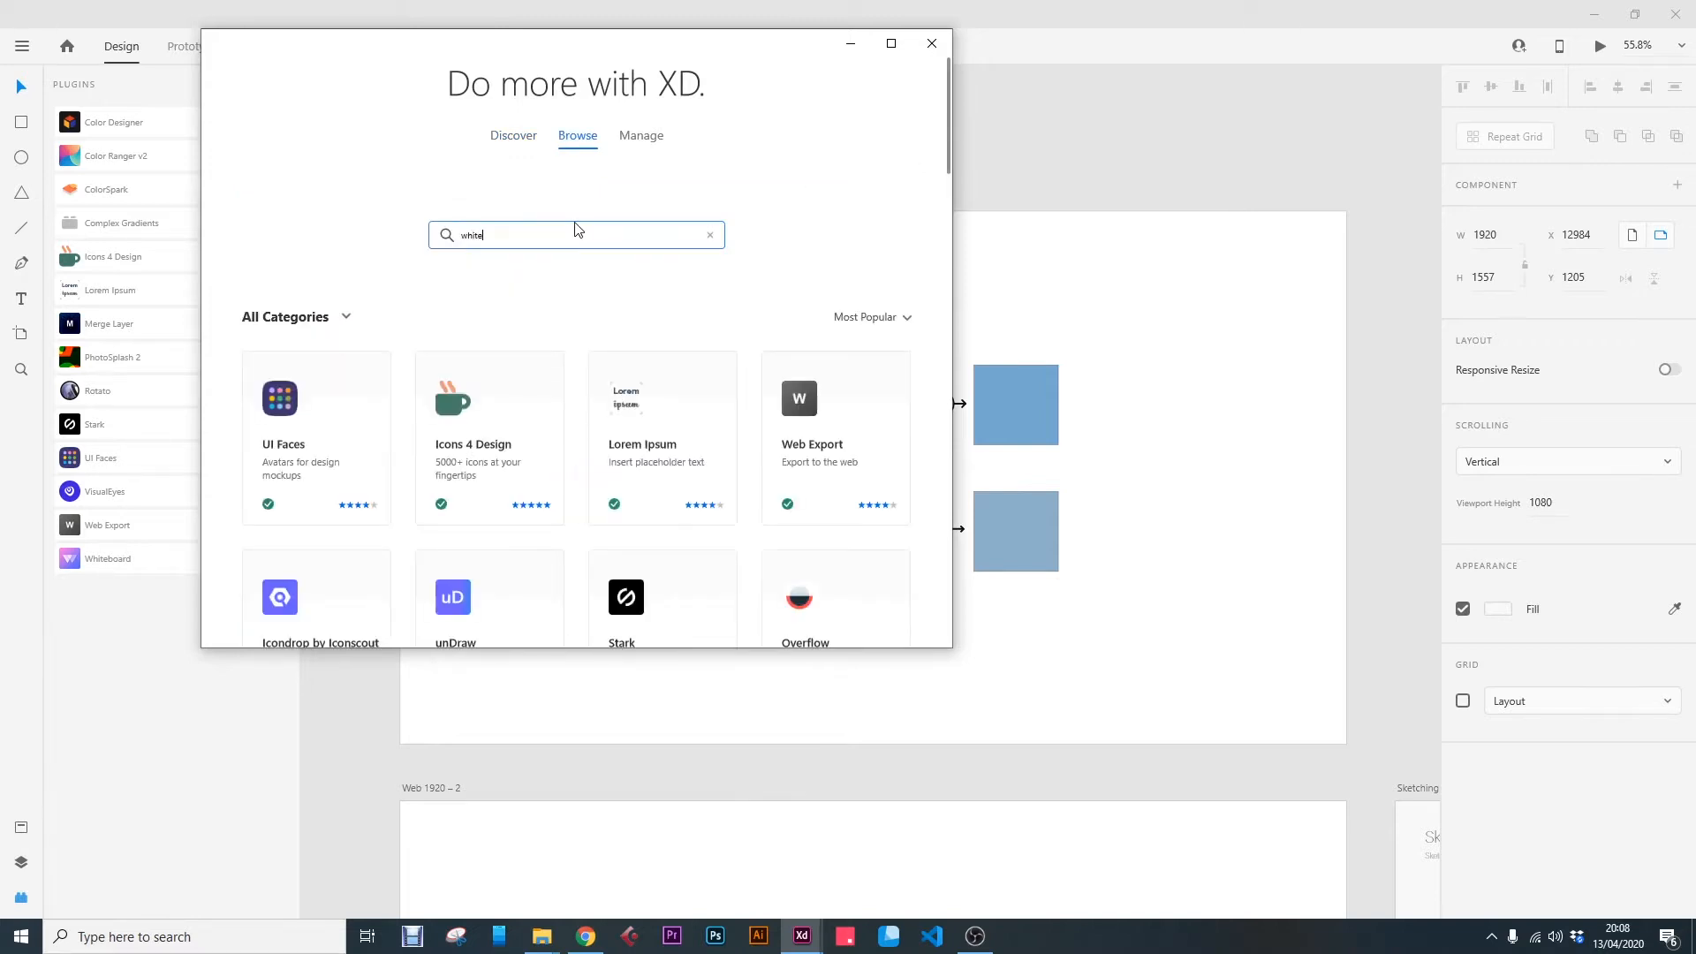
{"action": "type", "text": "board"}
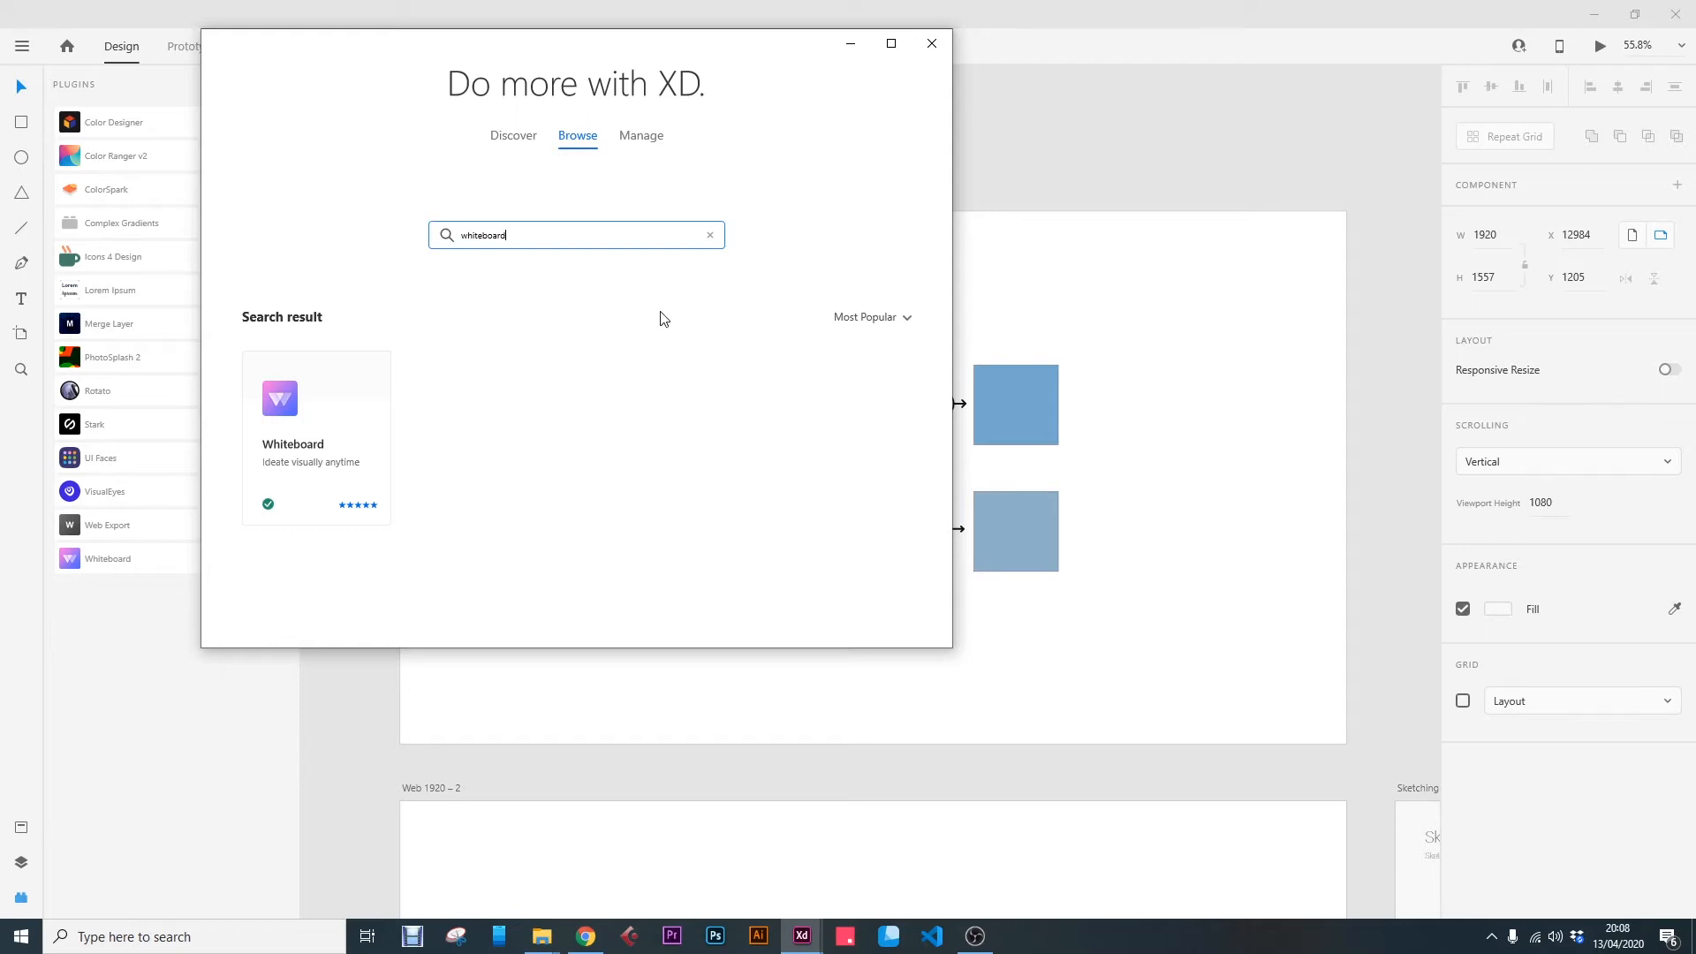
{"action": "left_click", "coordinate": [934, 46]}
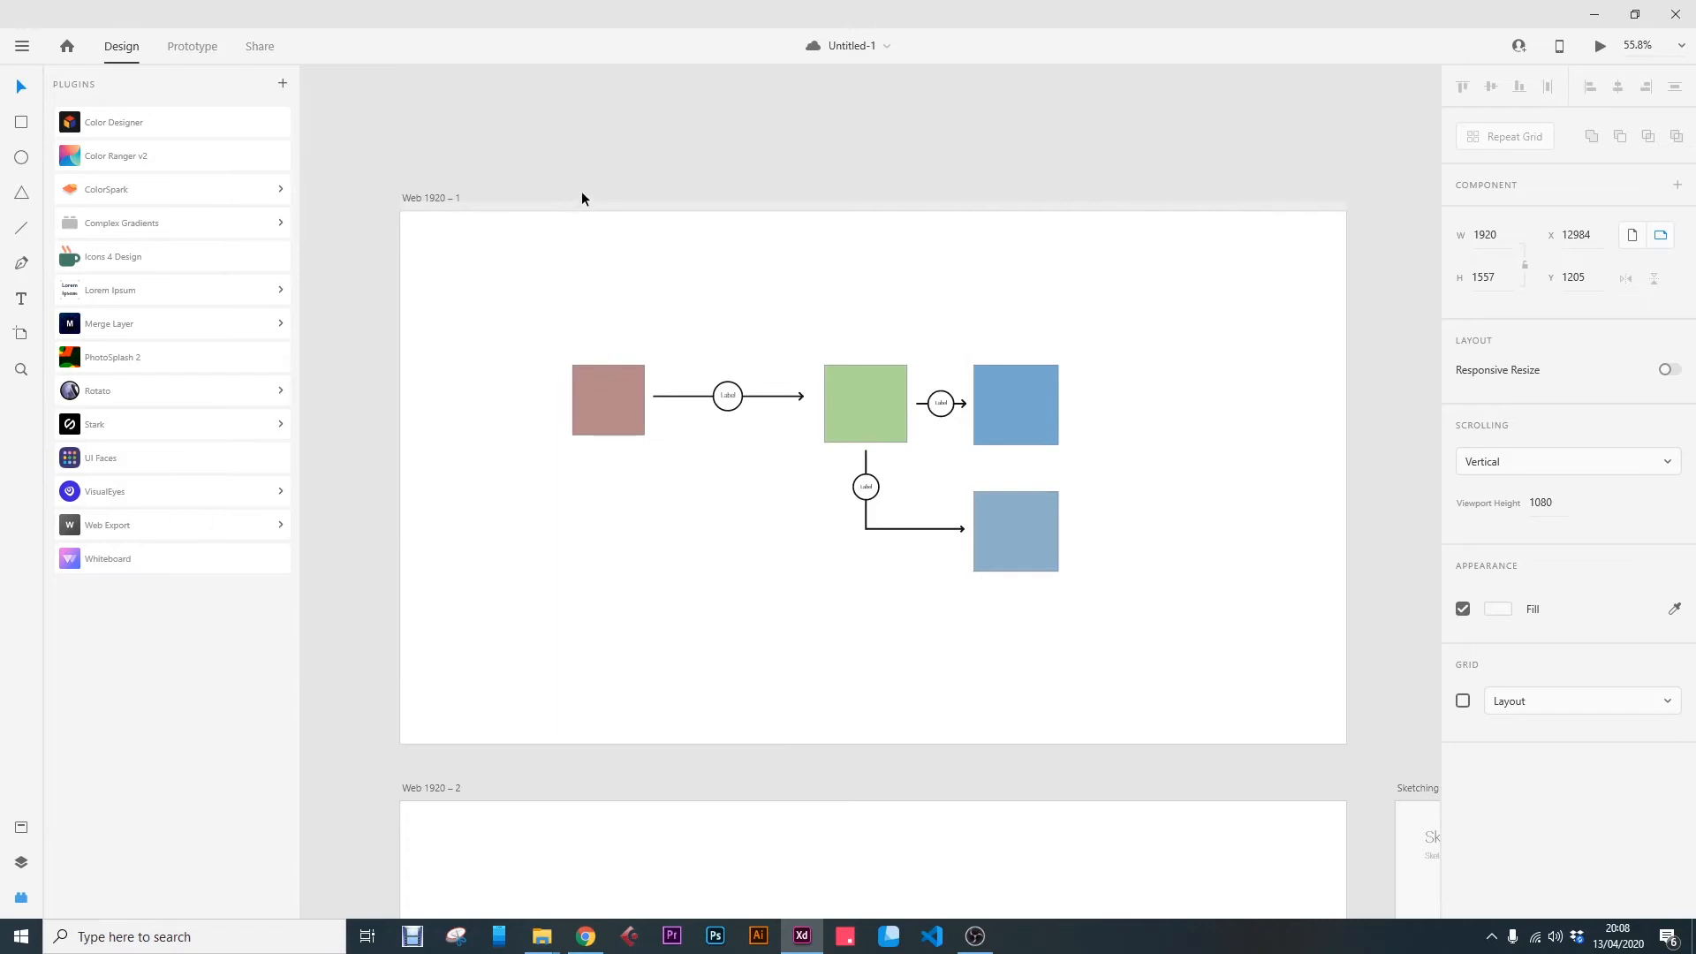
Step: Open the Whiteboard plugin and collapse its Brainstorming, Drawing, Flowcharts, Team Management and Tips template categories
{"action": "left_click", "coordinate": [125, 560]}
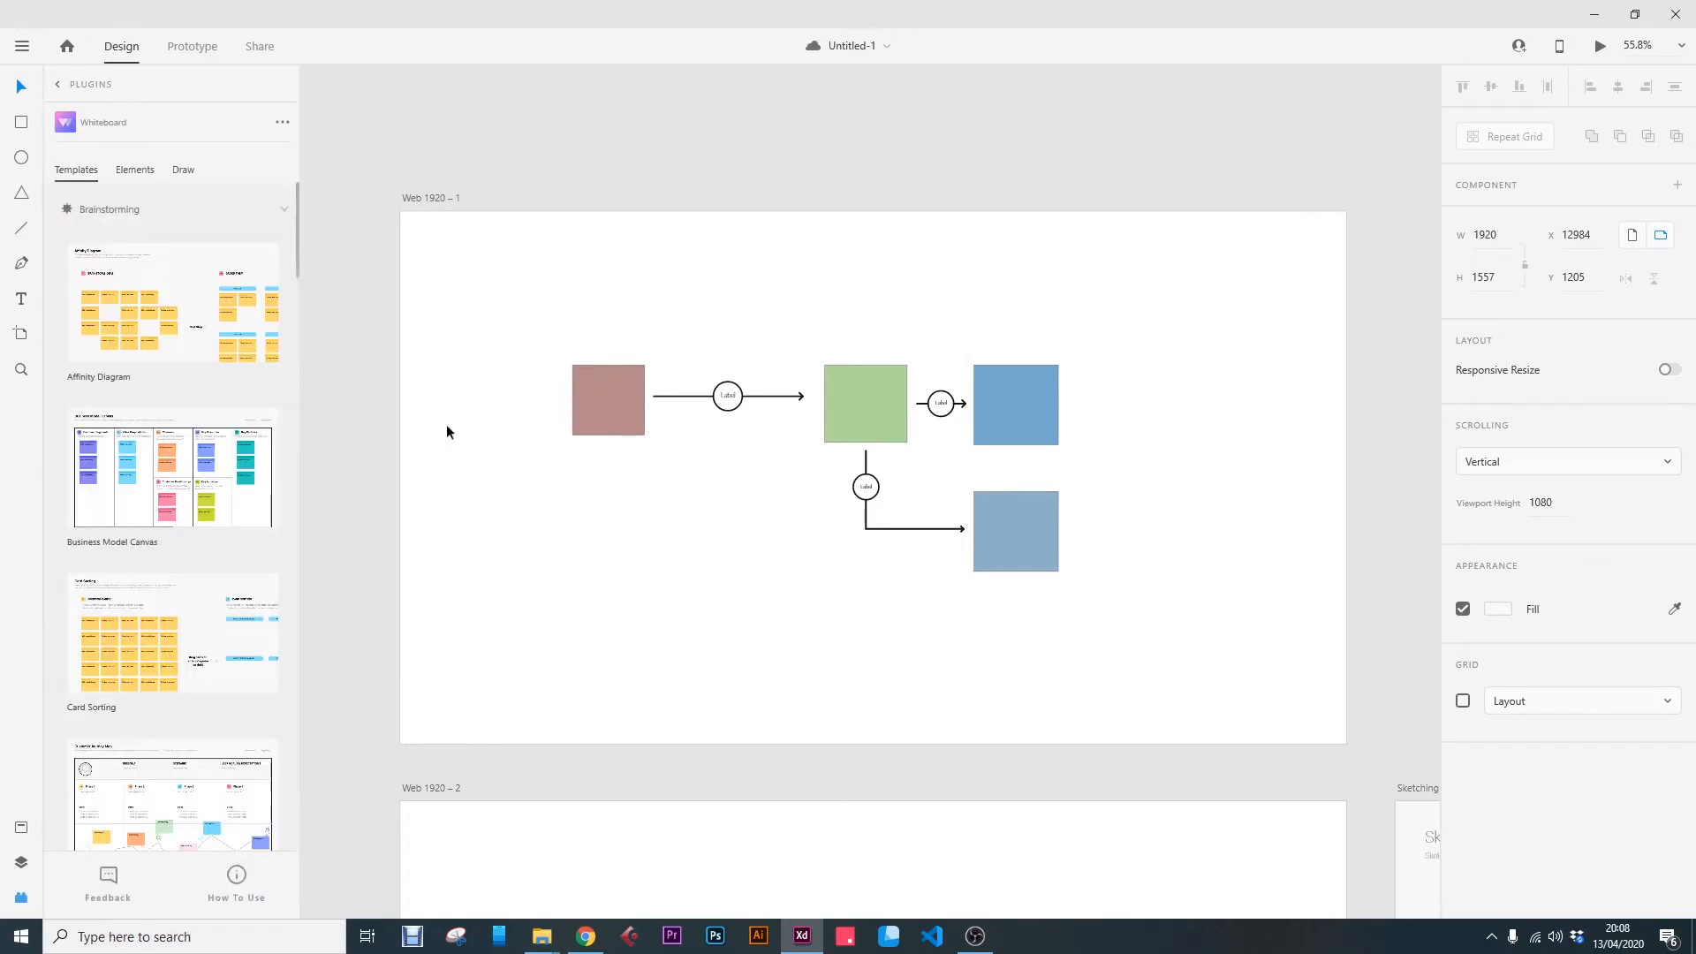
{"action": "left_click", "coordinate": [282, 209]}
{"action": "left_click", "coordinate": [282, 247]}
{"action": "left_click", "coordinate": [288, 282]}
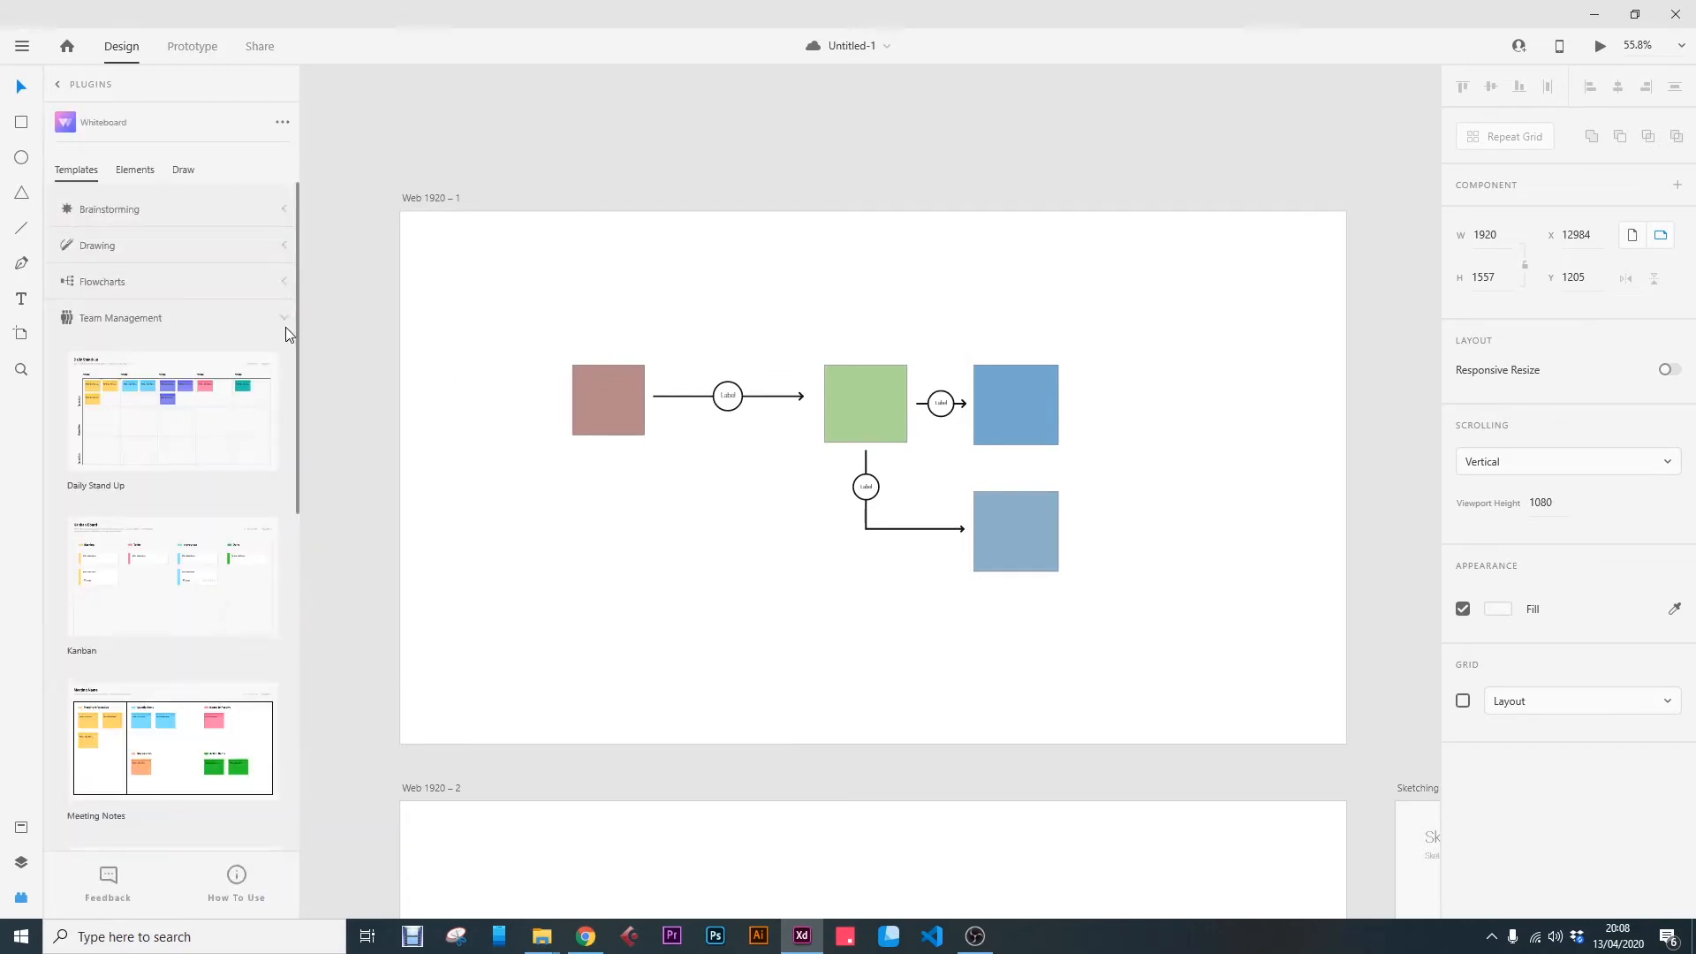
{"action": "left_click", "coordinate": [289, 315]}
{"action": "left_click", "coordinate": [285, 354]}
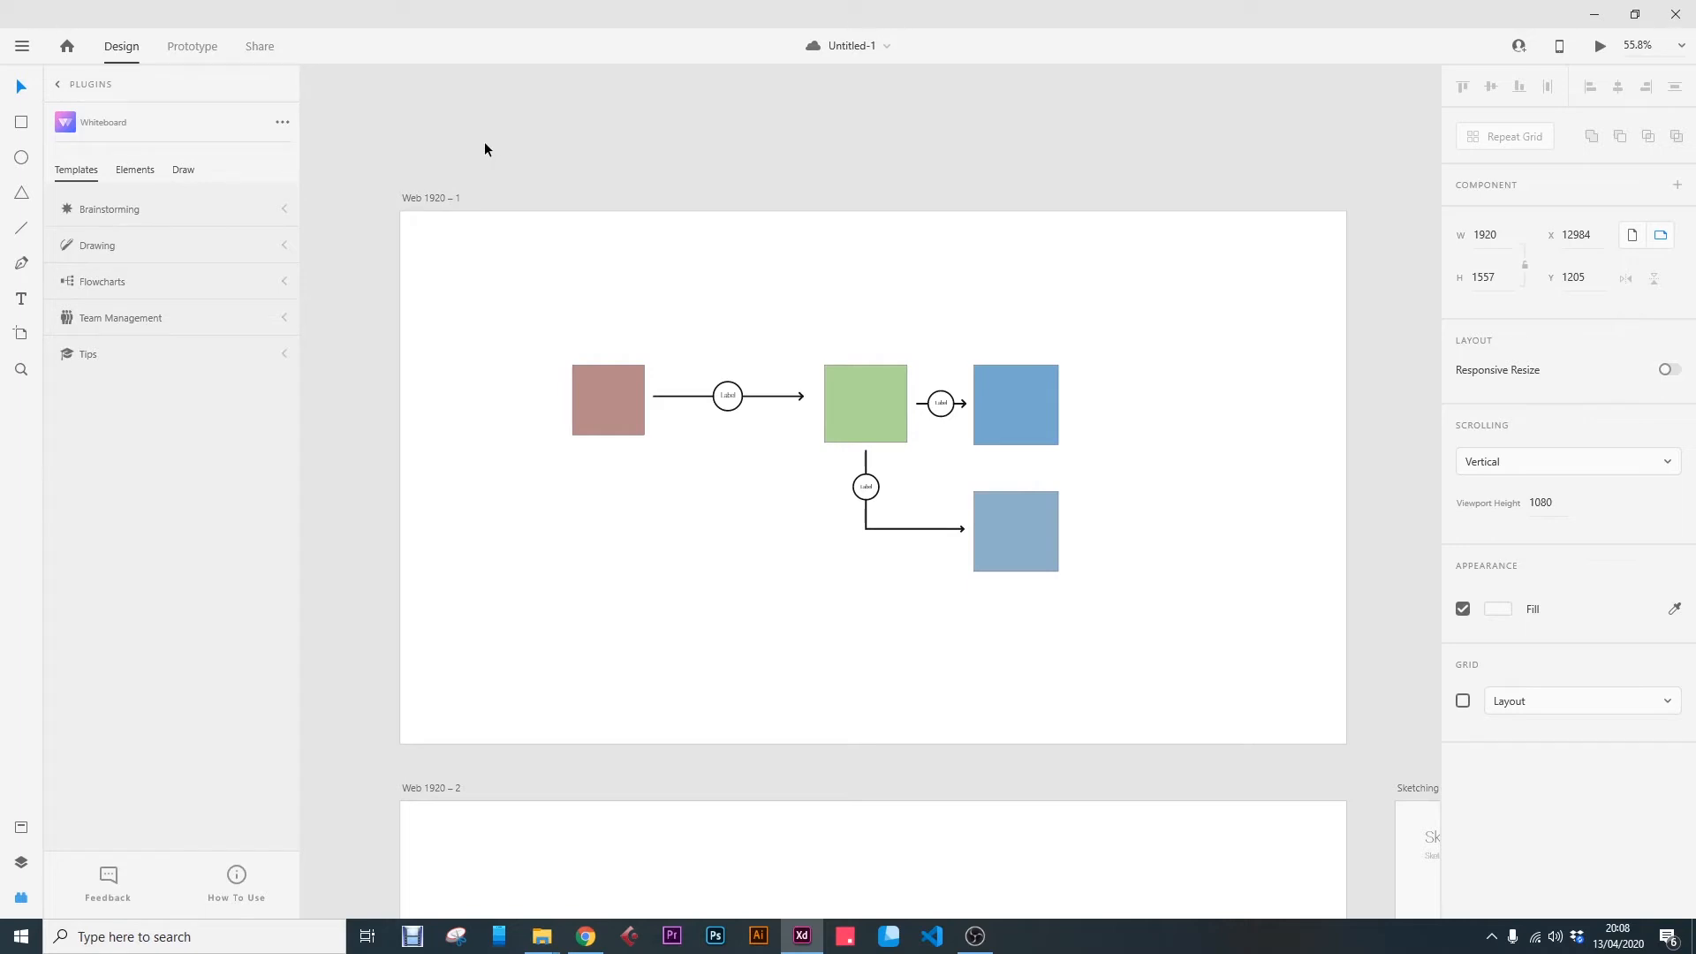
Step: Stretch the red square on the Web 1920 – 1 artboard downward to a height of about 355
{"action": "left_click", "coordinate": [446, 198]}
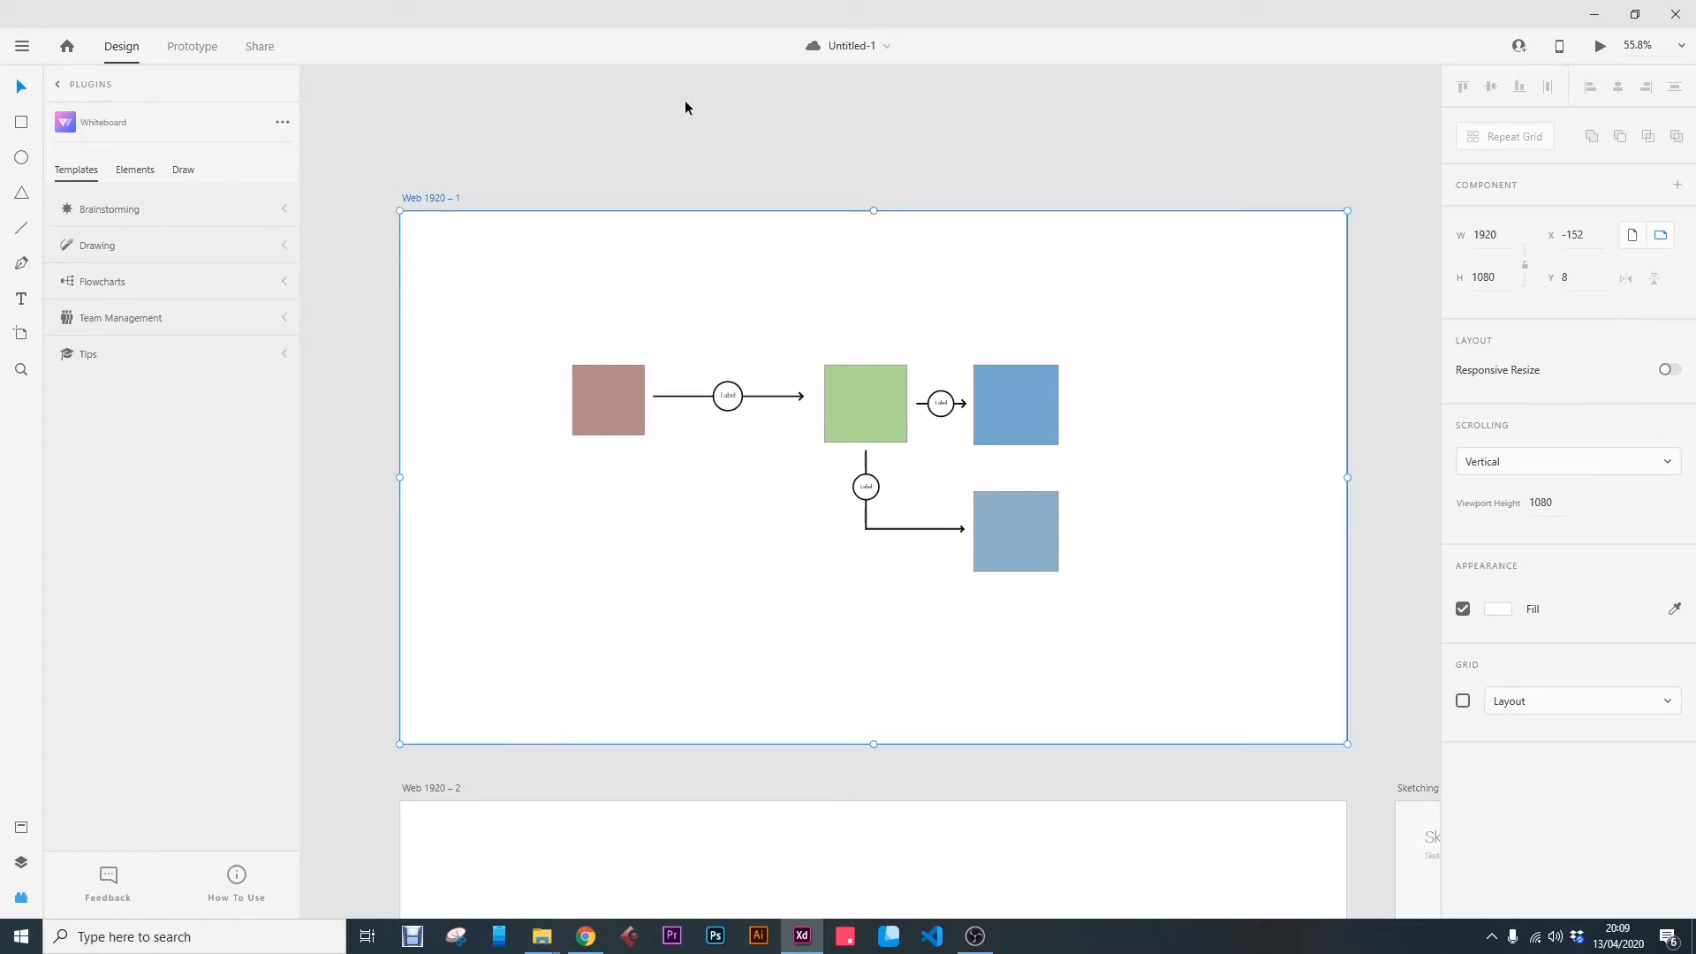
{"action": "left_click", "coordinate": [603, 403]}
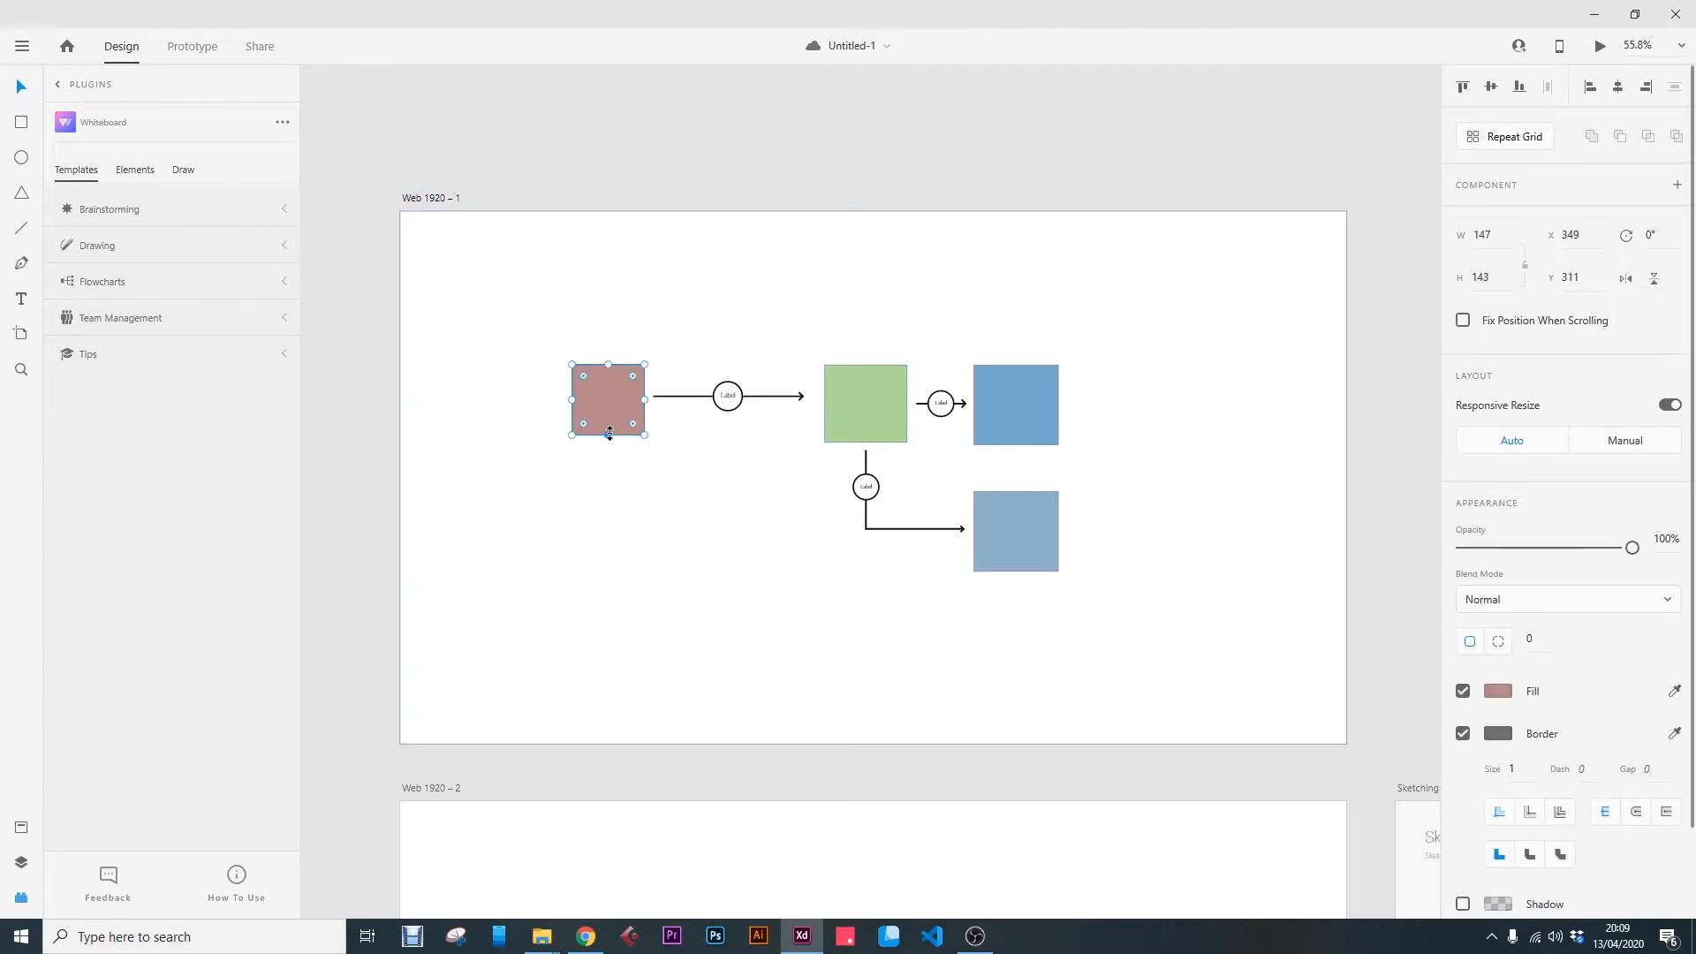
{"action": "left_click_drag", "start_coordinate": [610, 433], "coordinate": [609, 539]}
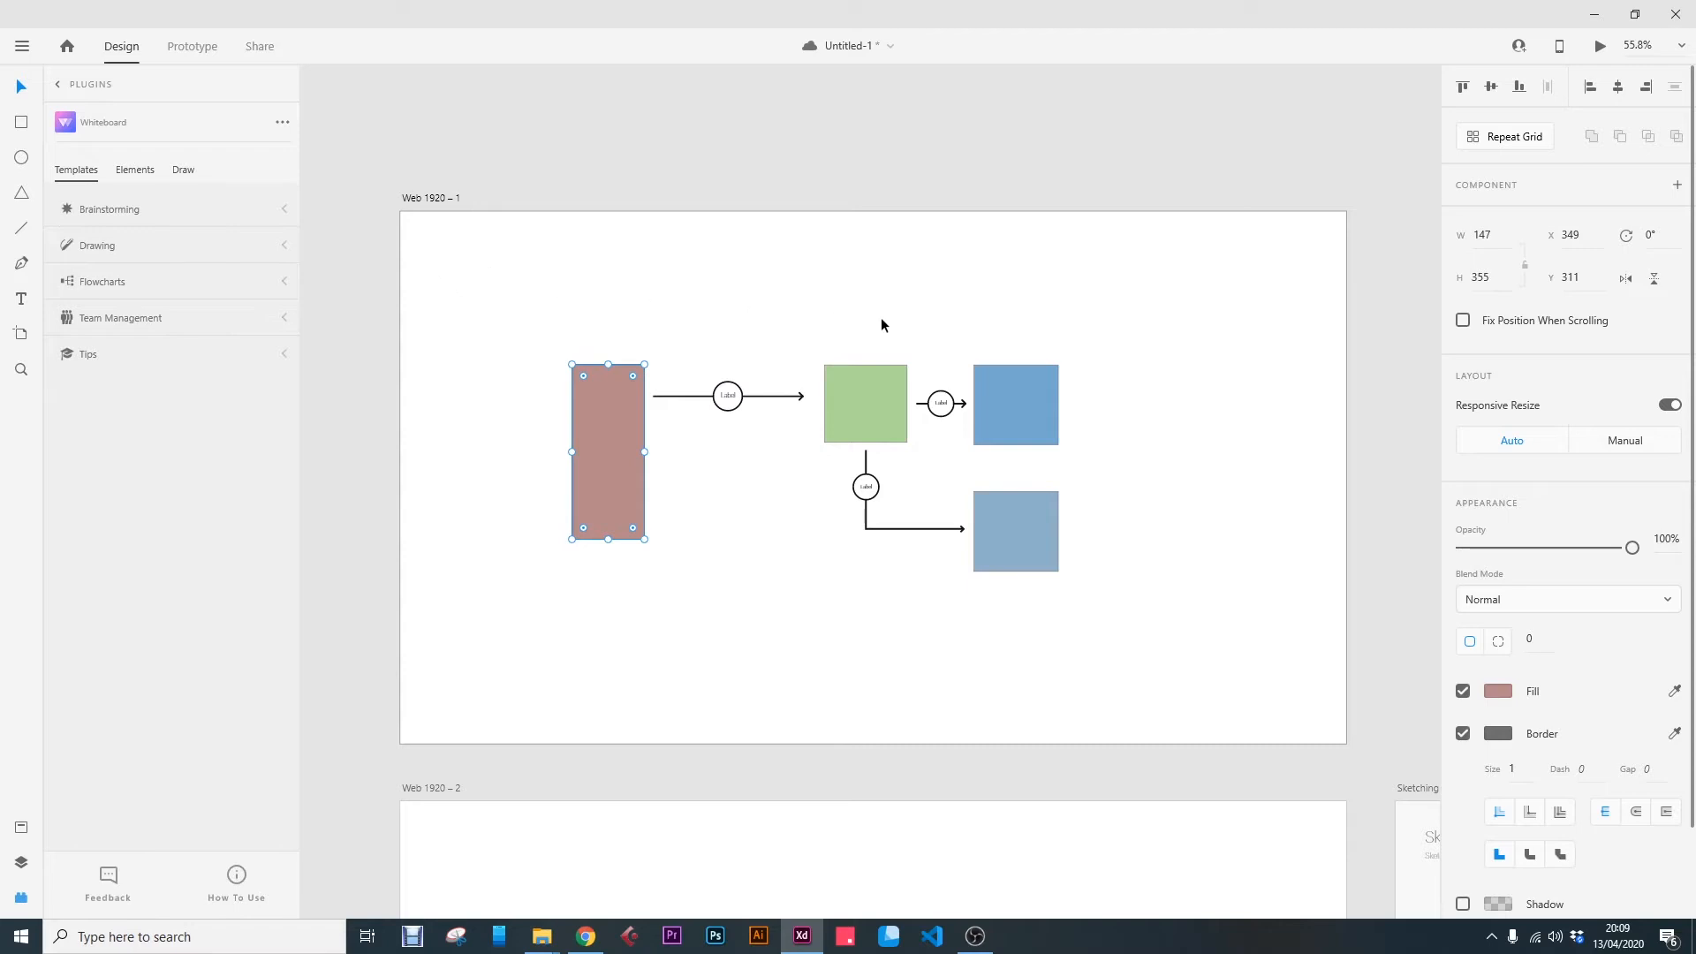
Step: Move the labelled straight arrow beside the red rectangle off the artboard, into the empty canvas to its right
{"action": "left_click", "coordinate": [752, 395]}
{"action": "double_click", "coordinate": [730, 391]}
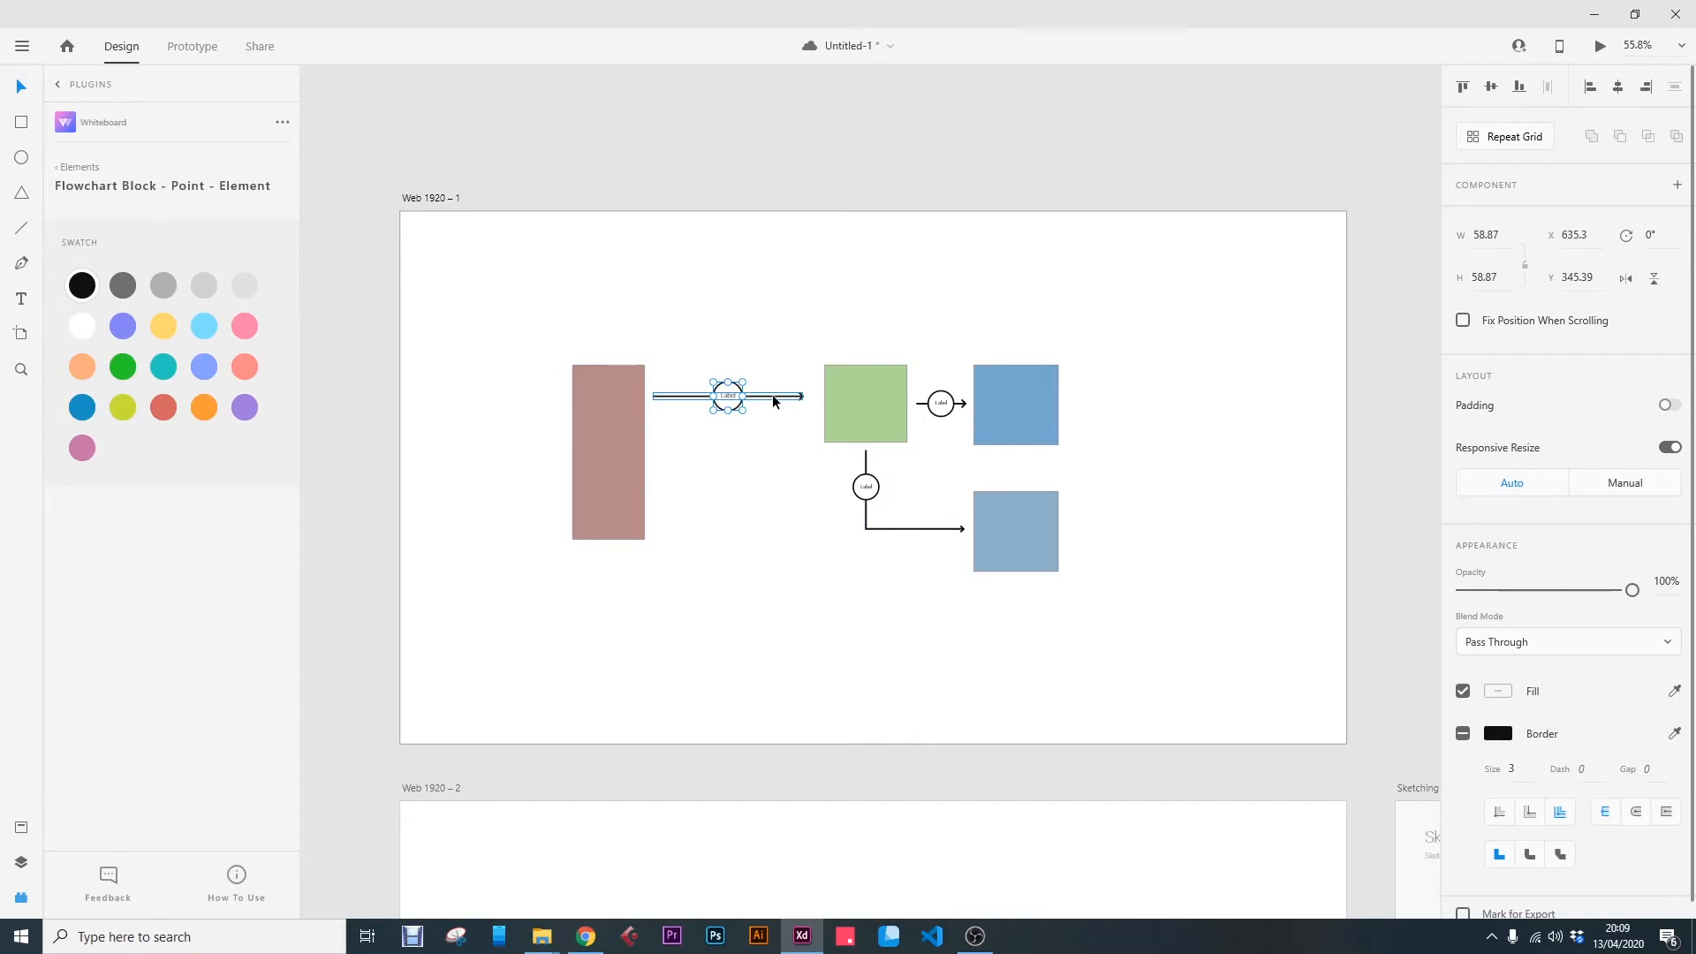
{"action": "left_click_drag", "start_coordinate": [773, 402], "coordinate": [1328, 455]}
{"action": "left_click_drag", "start_coordinate": [571, 404], "coordinate": [1301, 457]}
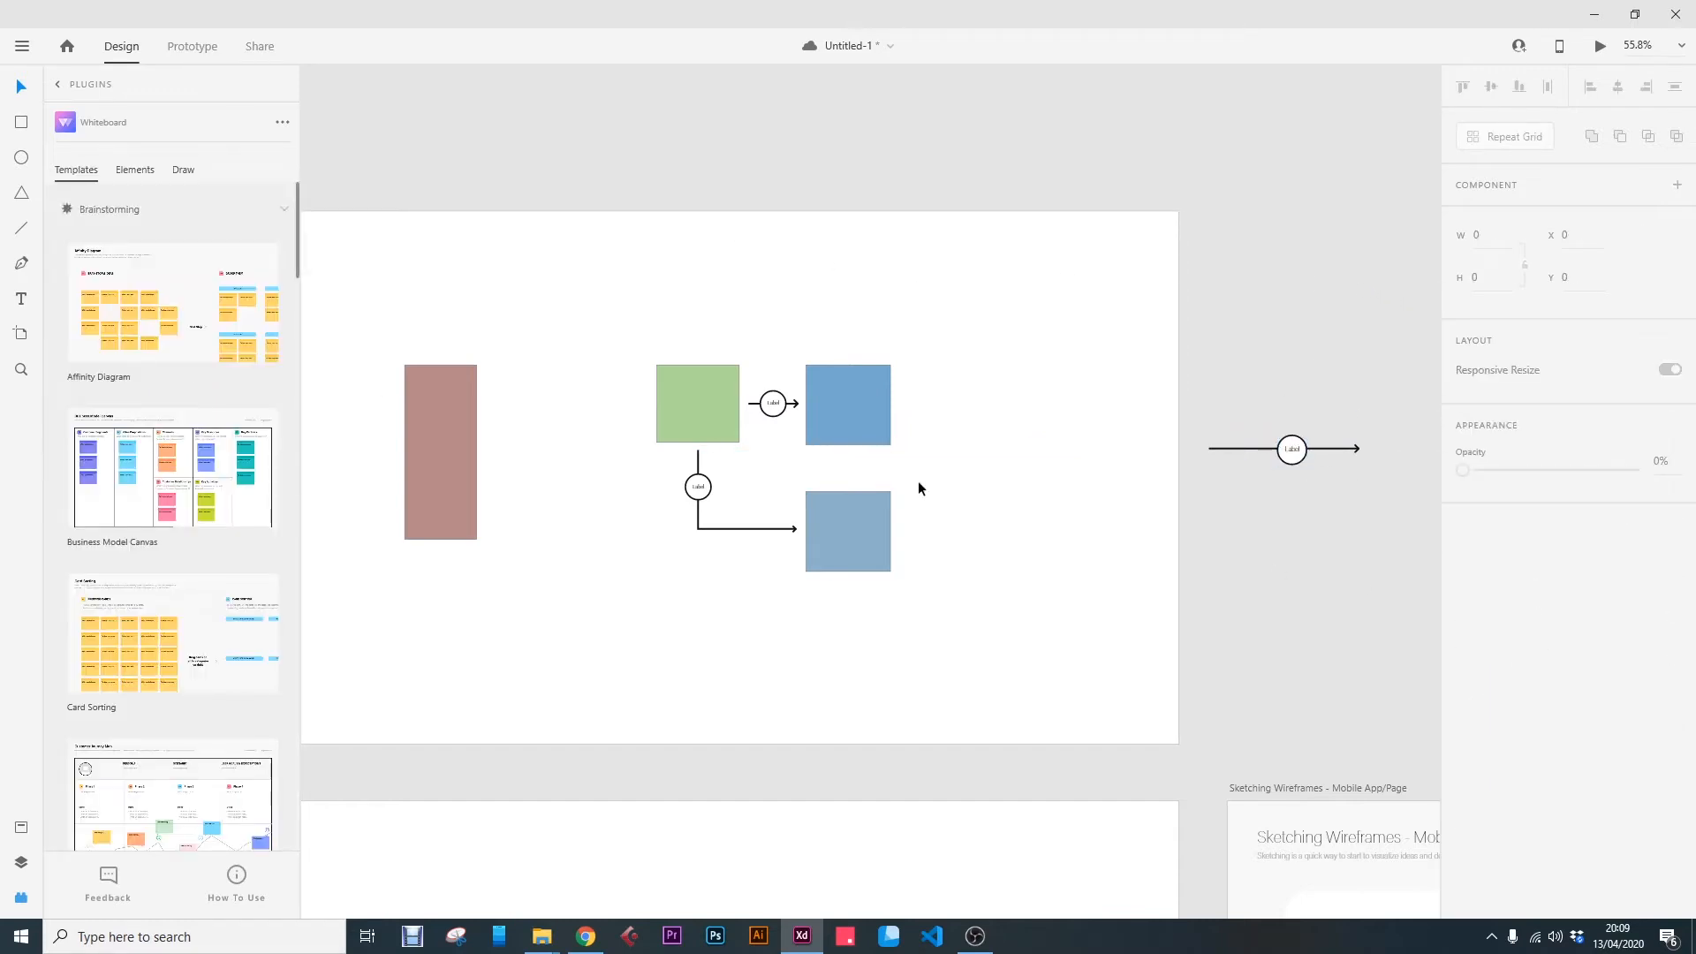
Step: Duplicate the Web 1920 – 1 artboard and place the copy beyond the loose arrow, at about X 2184, Y 8
{"action": "scroll", "coordinate": [919, 480], "scroll_direction": "down", "scroll_amount": 5}
{"action": "left_click_drag", "start_coordinate": [519, 311], "coordinate": [1203, 309]}
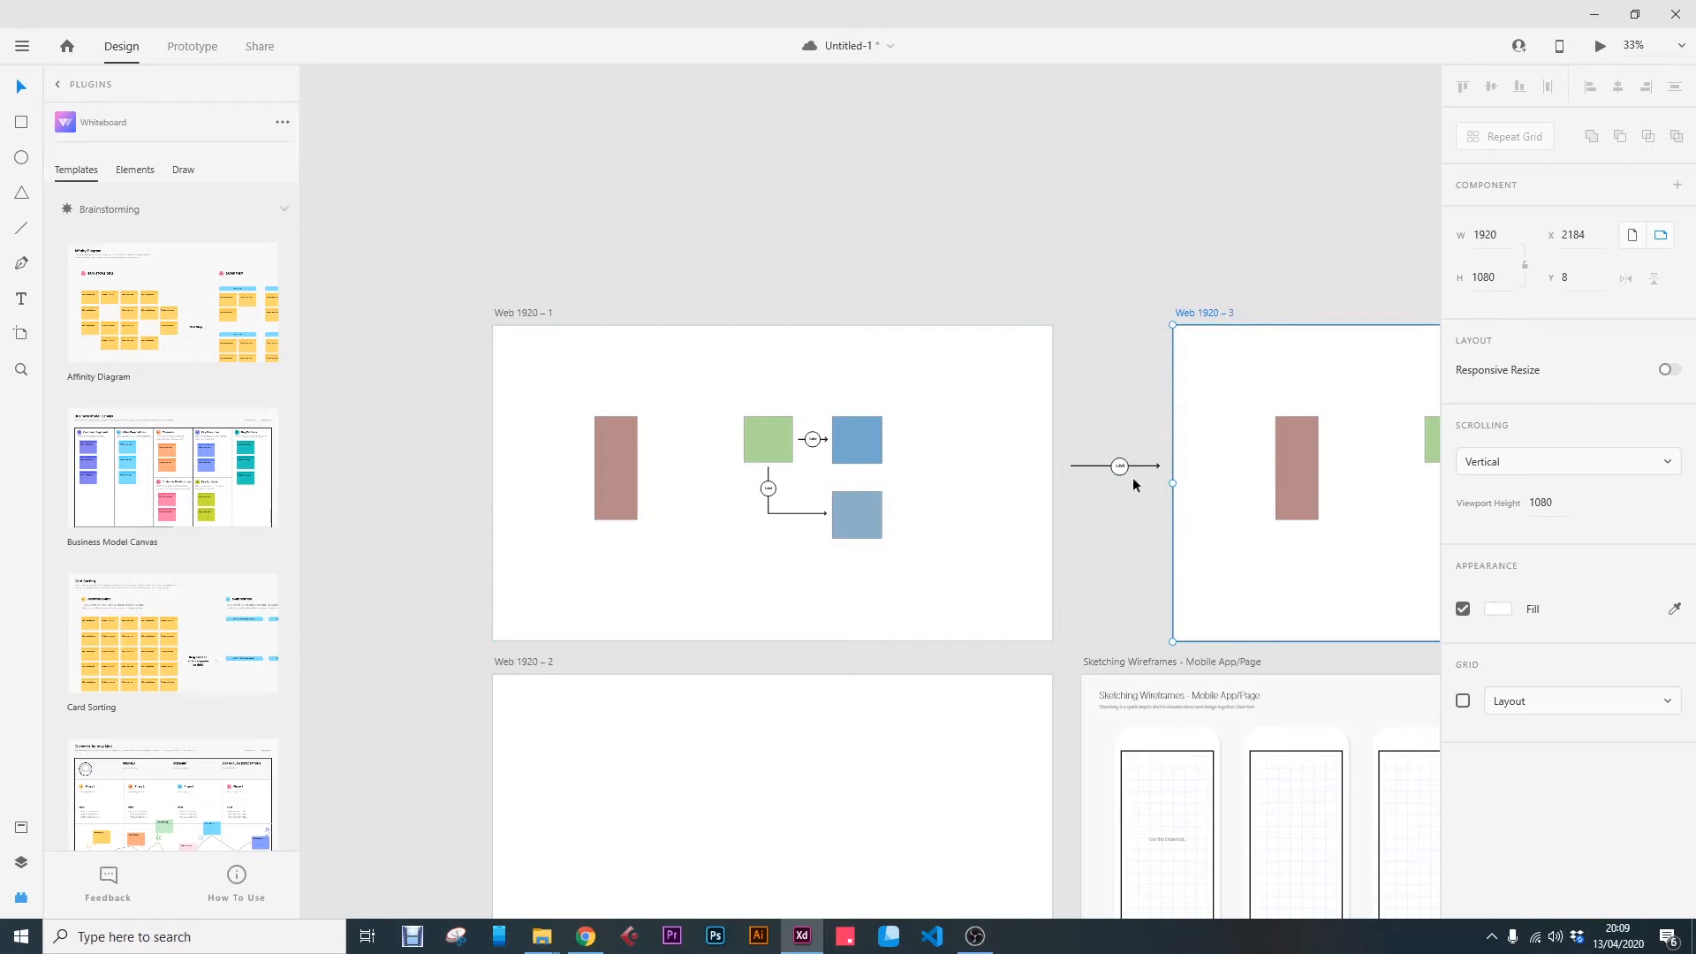
{"action": "key", "text": "ctrl+equal"}
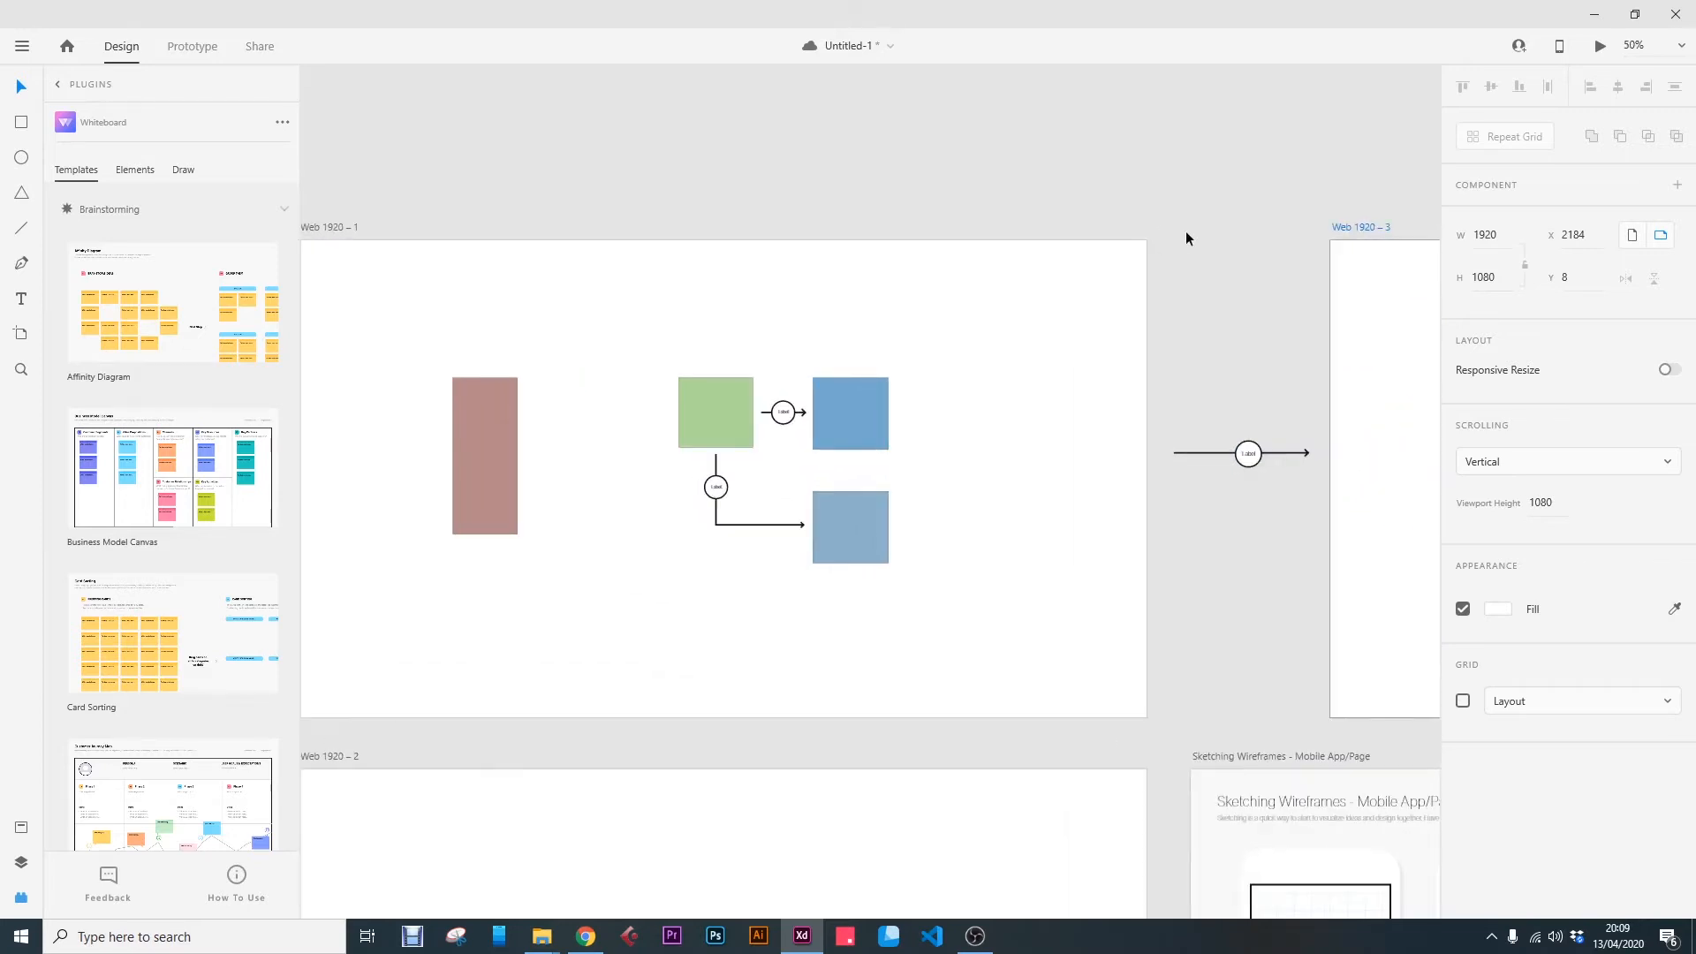
{"action": "left_click_drag", "start_coordinate": [1272, 220], "coordinate": [458, 230]}
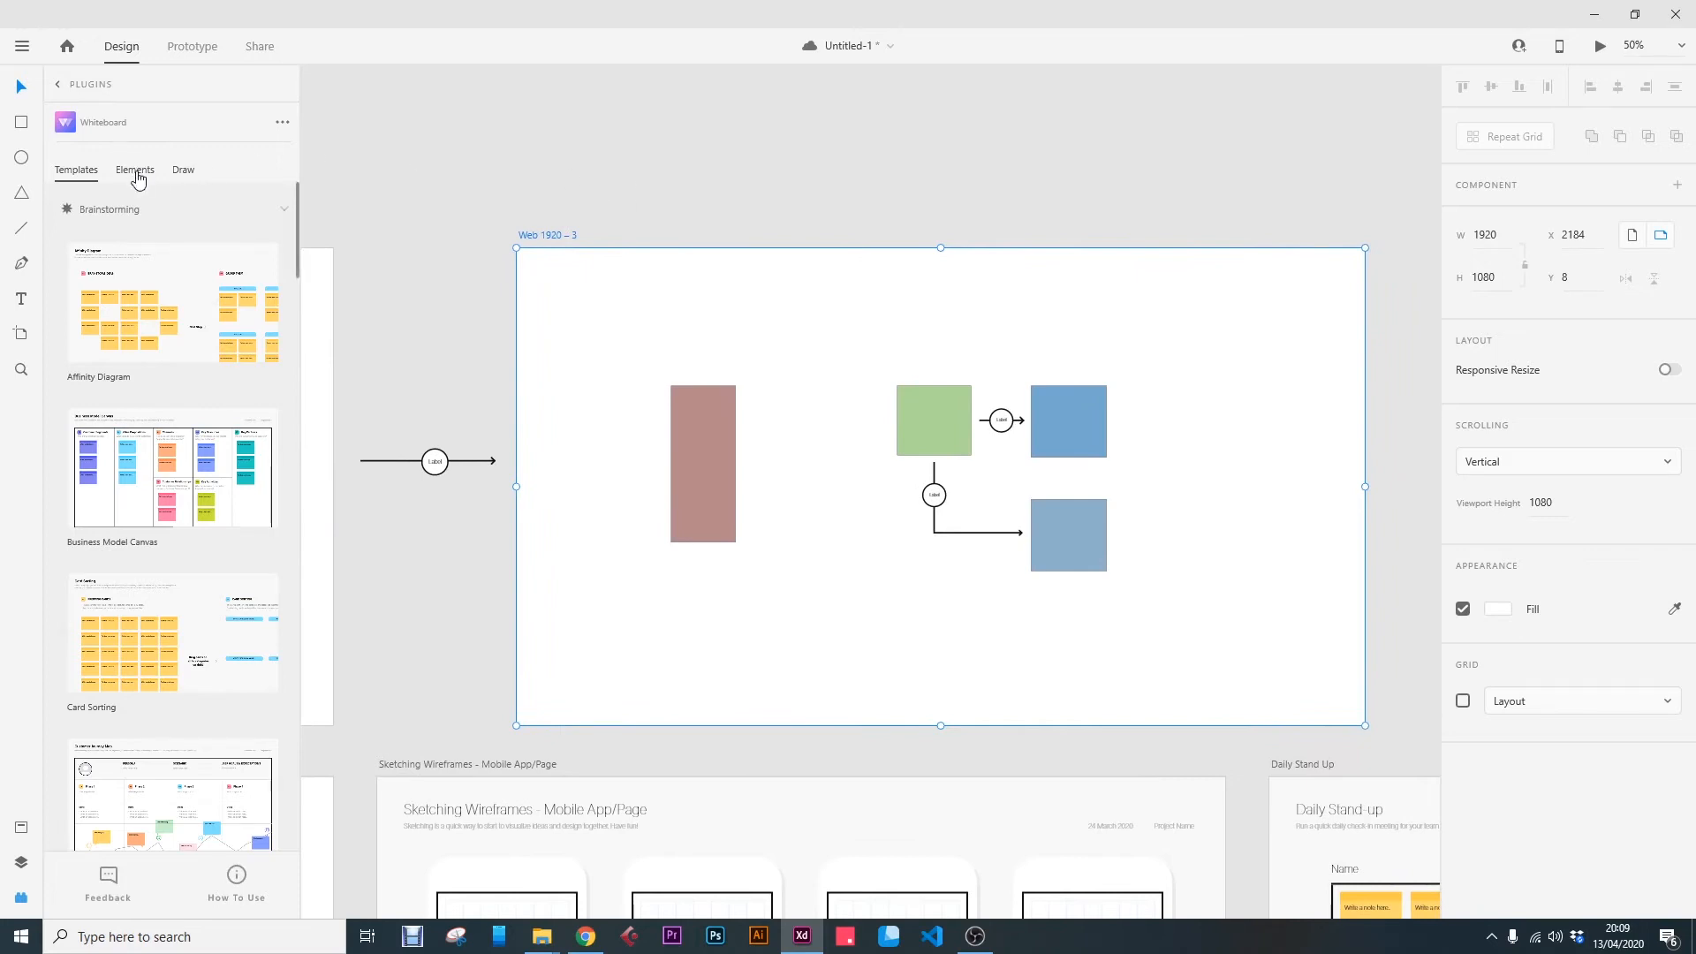
Step: Examine the Whiteboard element library, covering drawing frames, flowchart parts, Gantt tracks, icons, Kanban cards, mind map, miscellaneous and post-it elements
{"action": "left_click", "coordinate": [135, 171]}
{"action": "scroll", "coordinate": [205, 398], "scroll_direction": "down", "scroll_amount": 5}
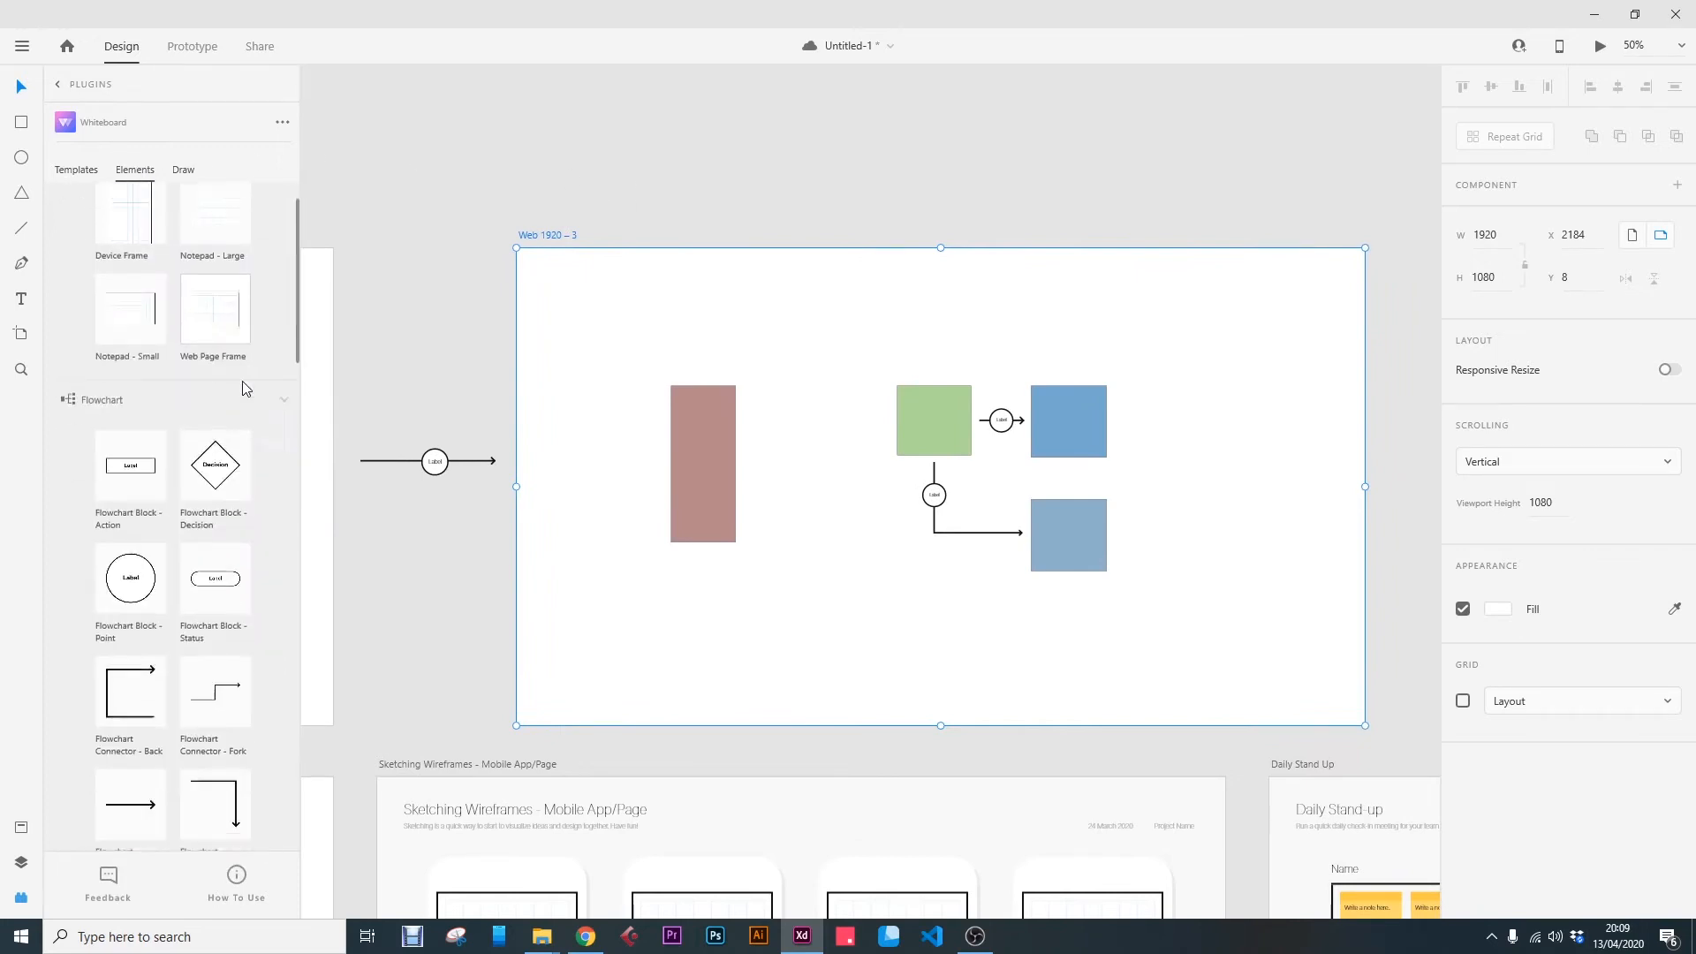
{"action": "scroll", "coordinate": [205, 399], "scroll_direction": "down", "scroll_amount": 1}
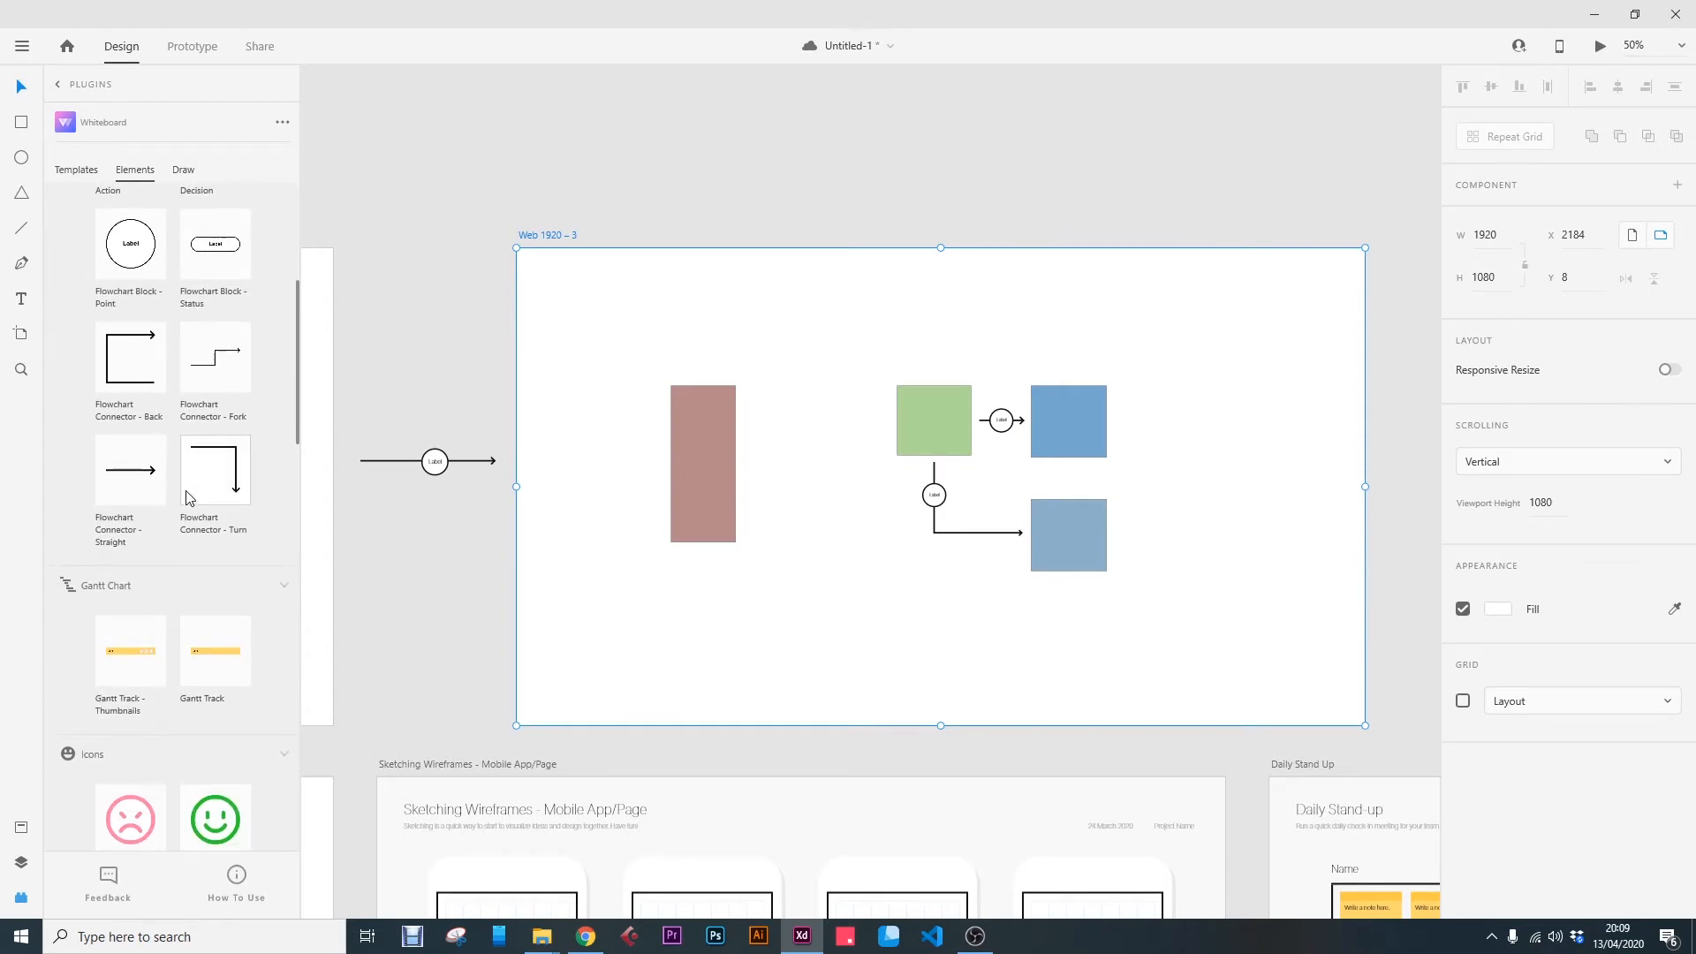
{"action": "scroll", "coordinate": [177, 460], "scroll_direction": "up", "scroll_amount": 2}
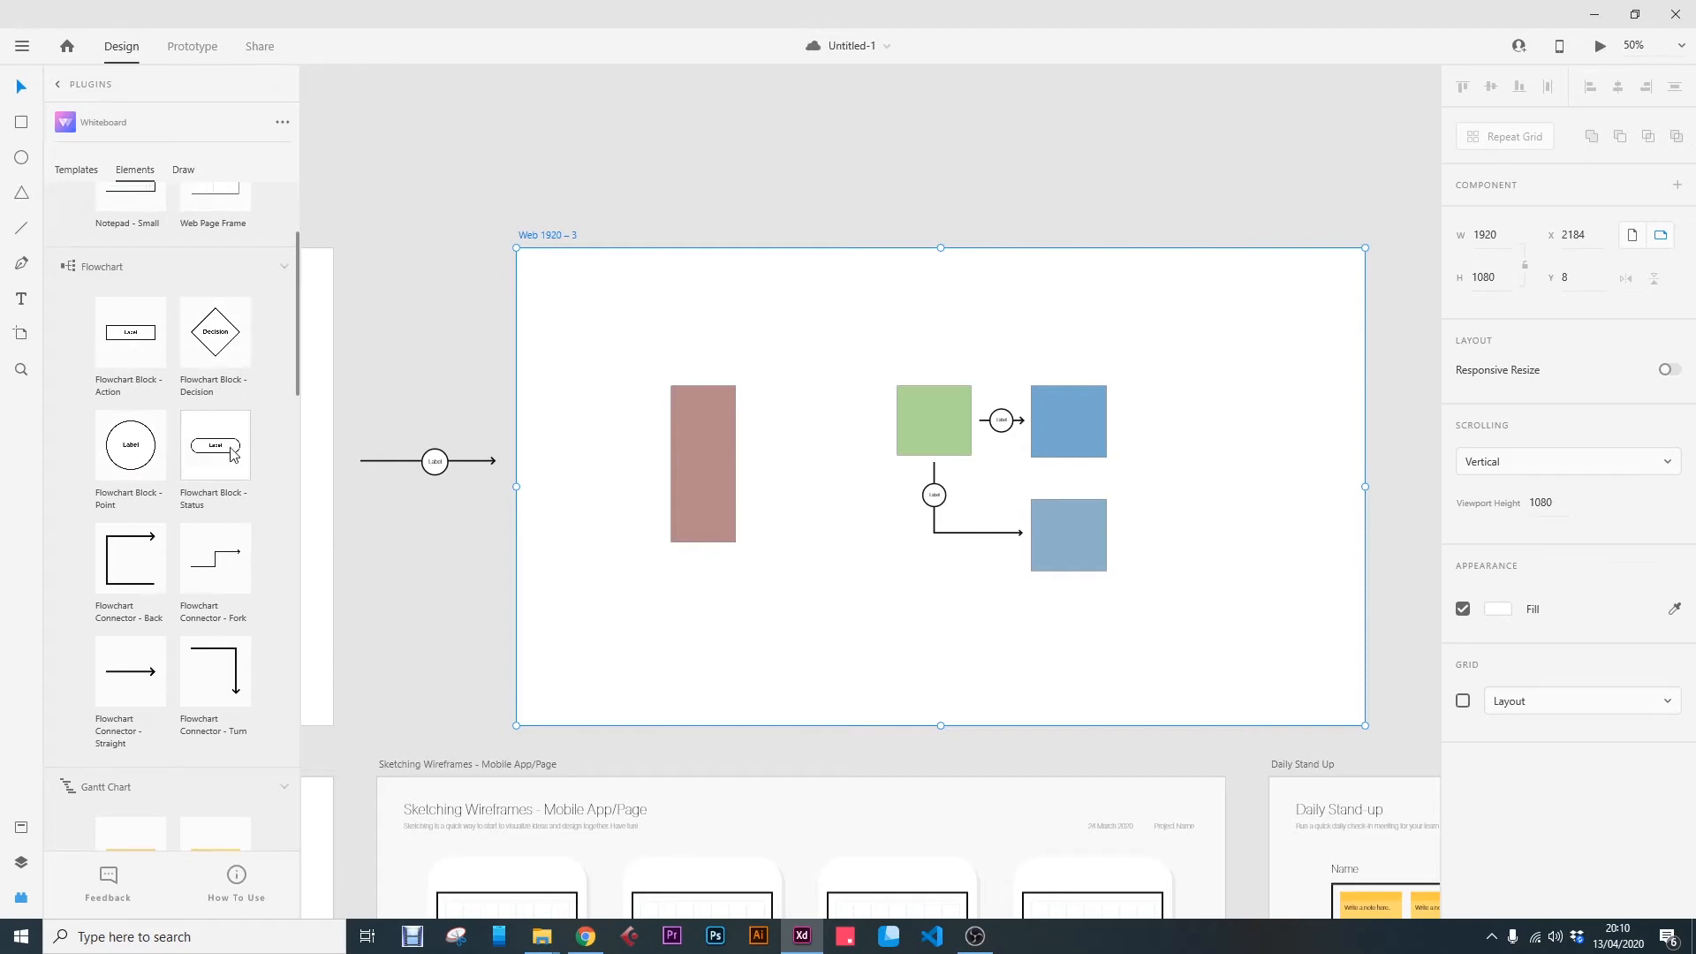
{"action": "scroll", "coordinate": [252, 474], "scroll_direction": "down", "scroll_amount": 1}
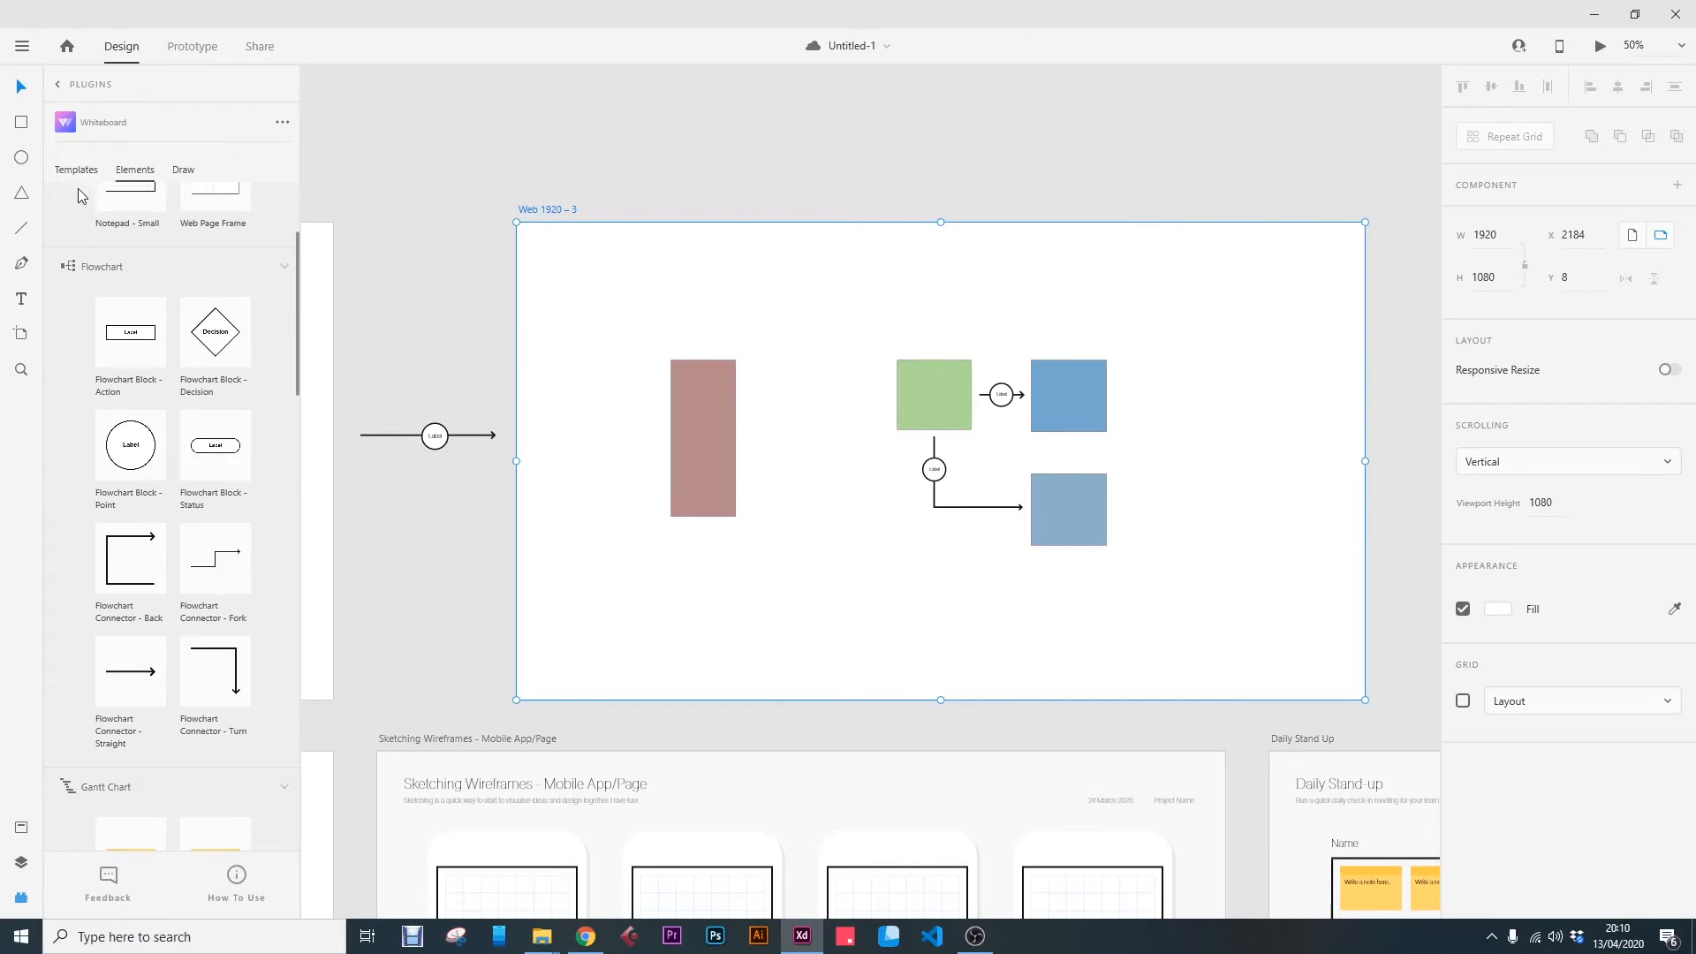
{"action": "scroll", "coordinate": [199, 447], "scroll_direction": "down", "scroll_amount": 4}
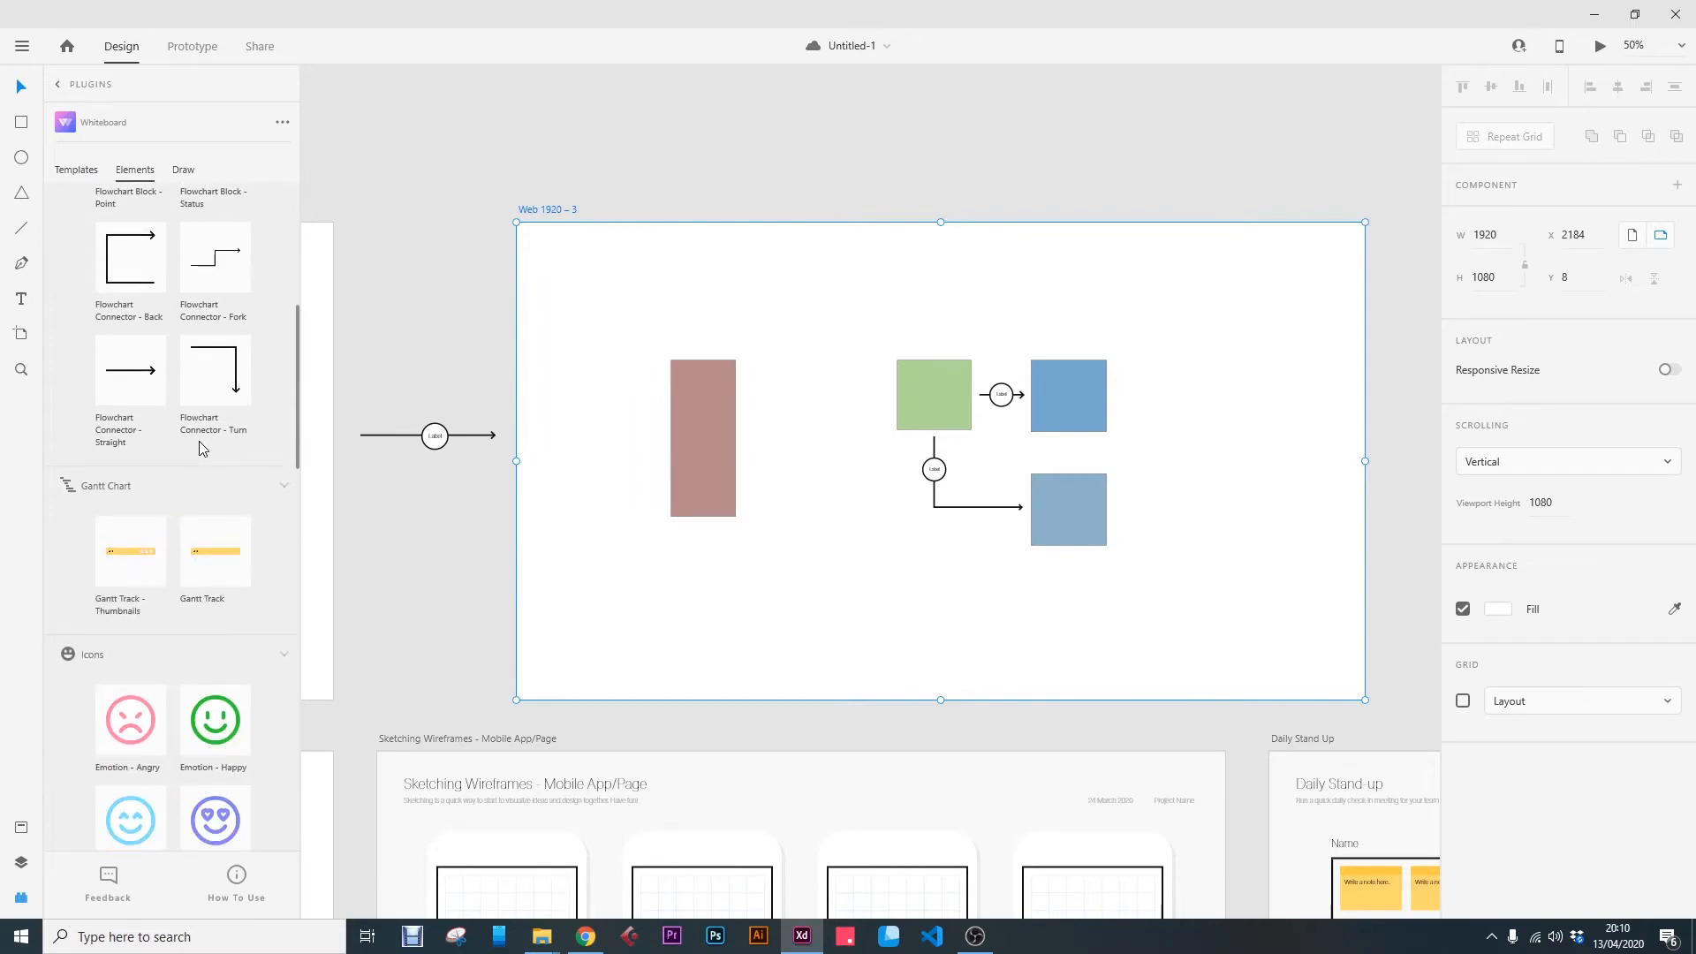
{"action": "scroll", "coordinate": [198, 448], "scroll_direction": "down", "scroll_amount": 5}
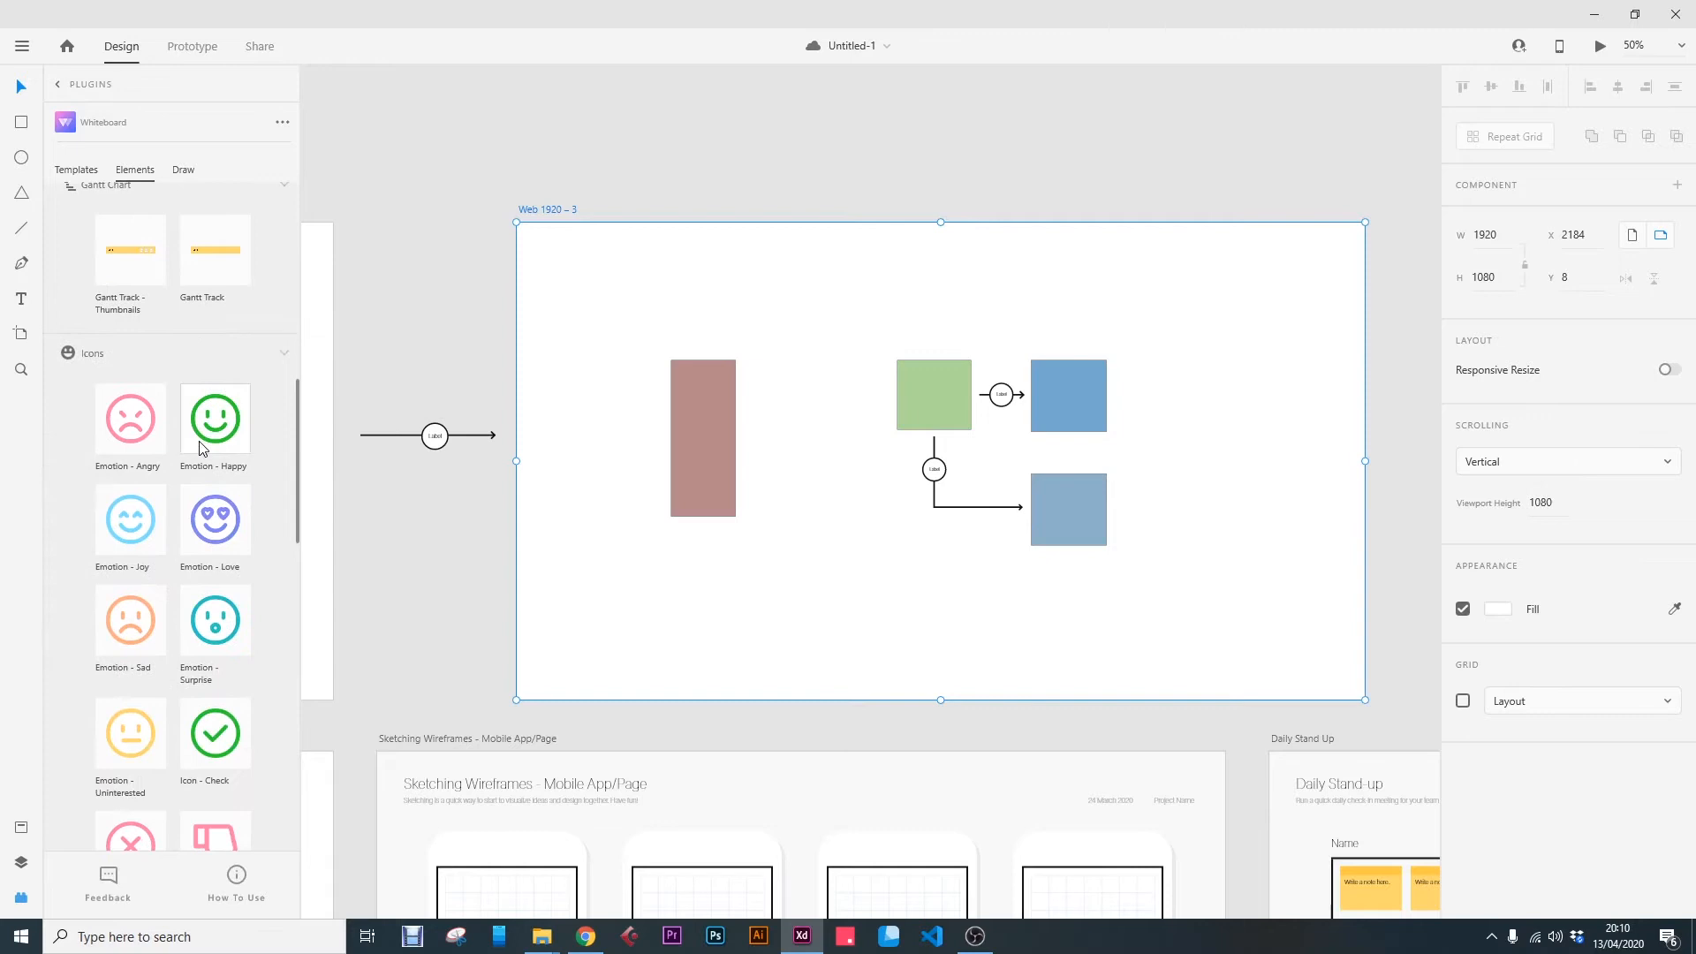
{"action": "scroll", "coordinate": [200, 448], "scroll_direction": "down", "scroll_amount": 6}
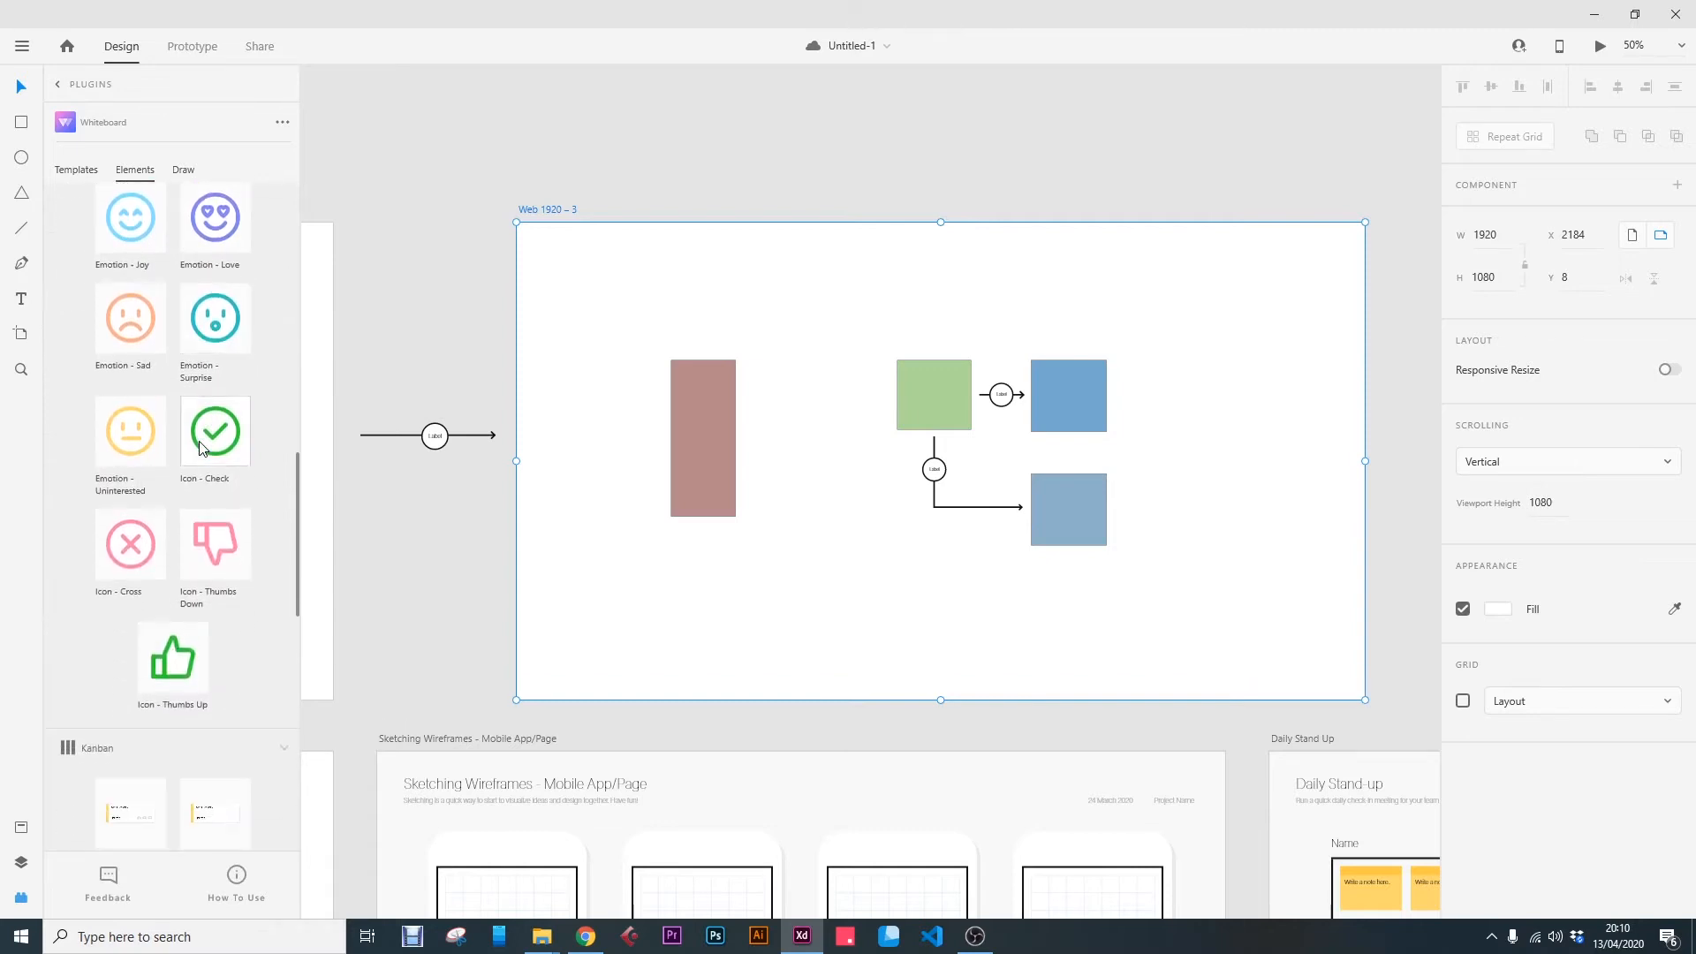
{"action": "scroll", "coordinate": [200, 448], "scroll_direction": "down", "scroll_amount": 2}
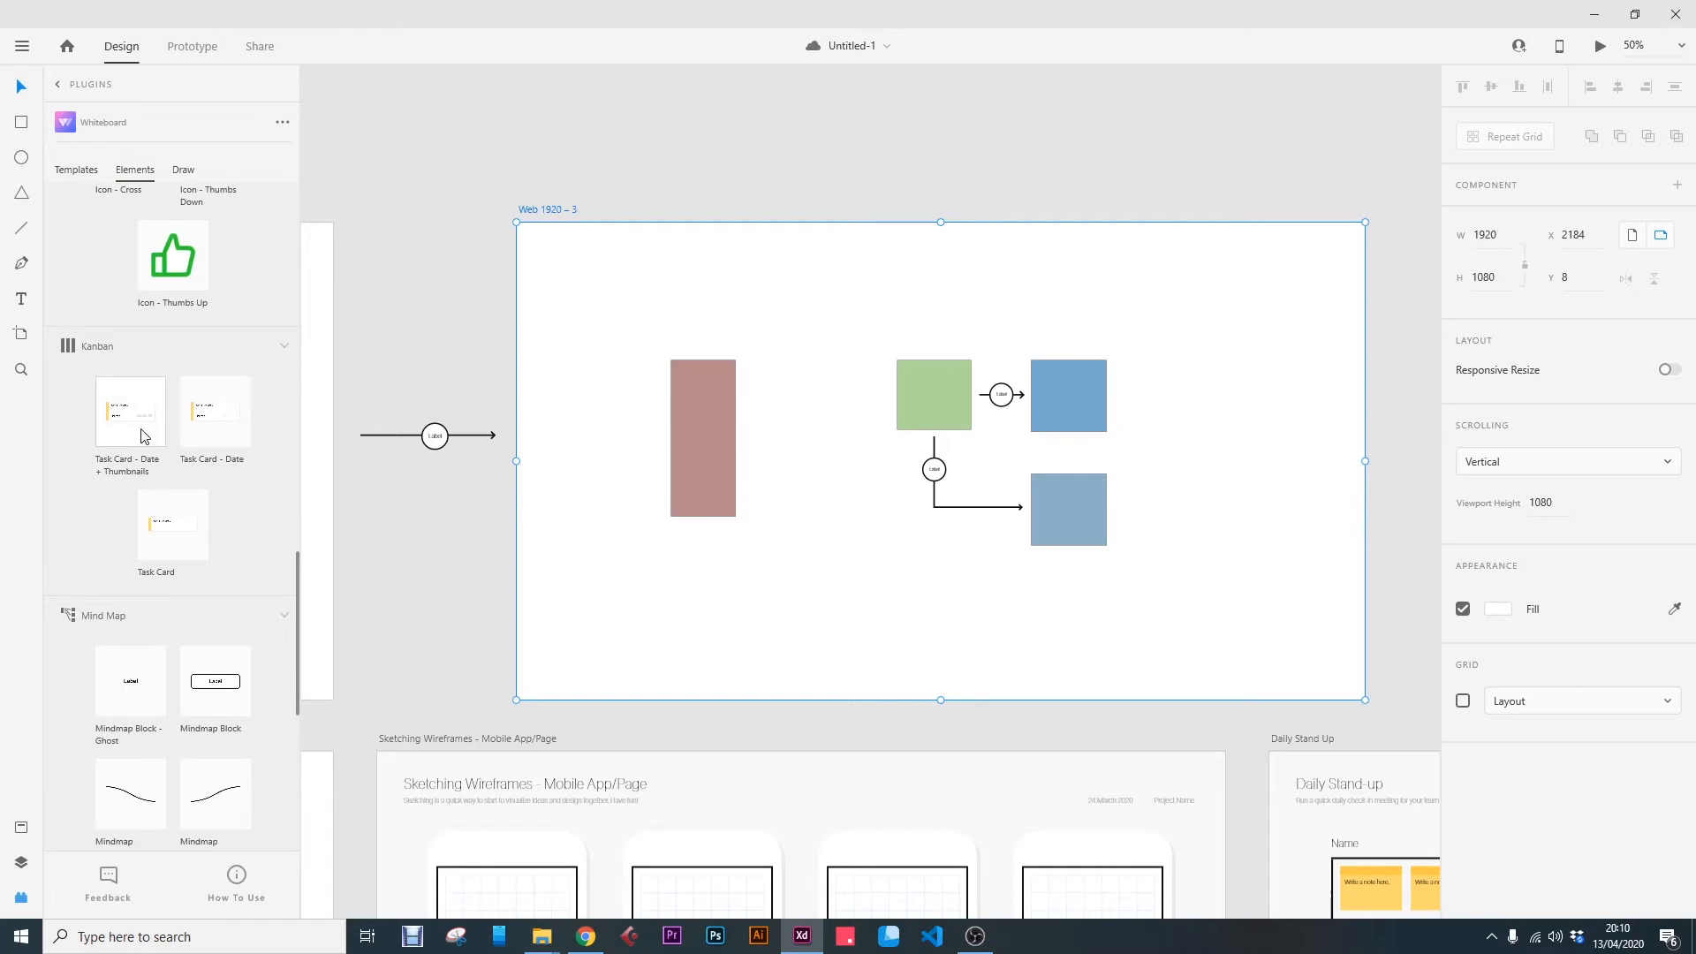
{"action": "scroll", "coordinate": [144, 434], "scroll_direction": "down", "scroll_amount": 3}
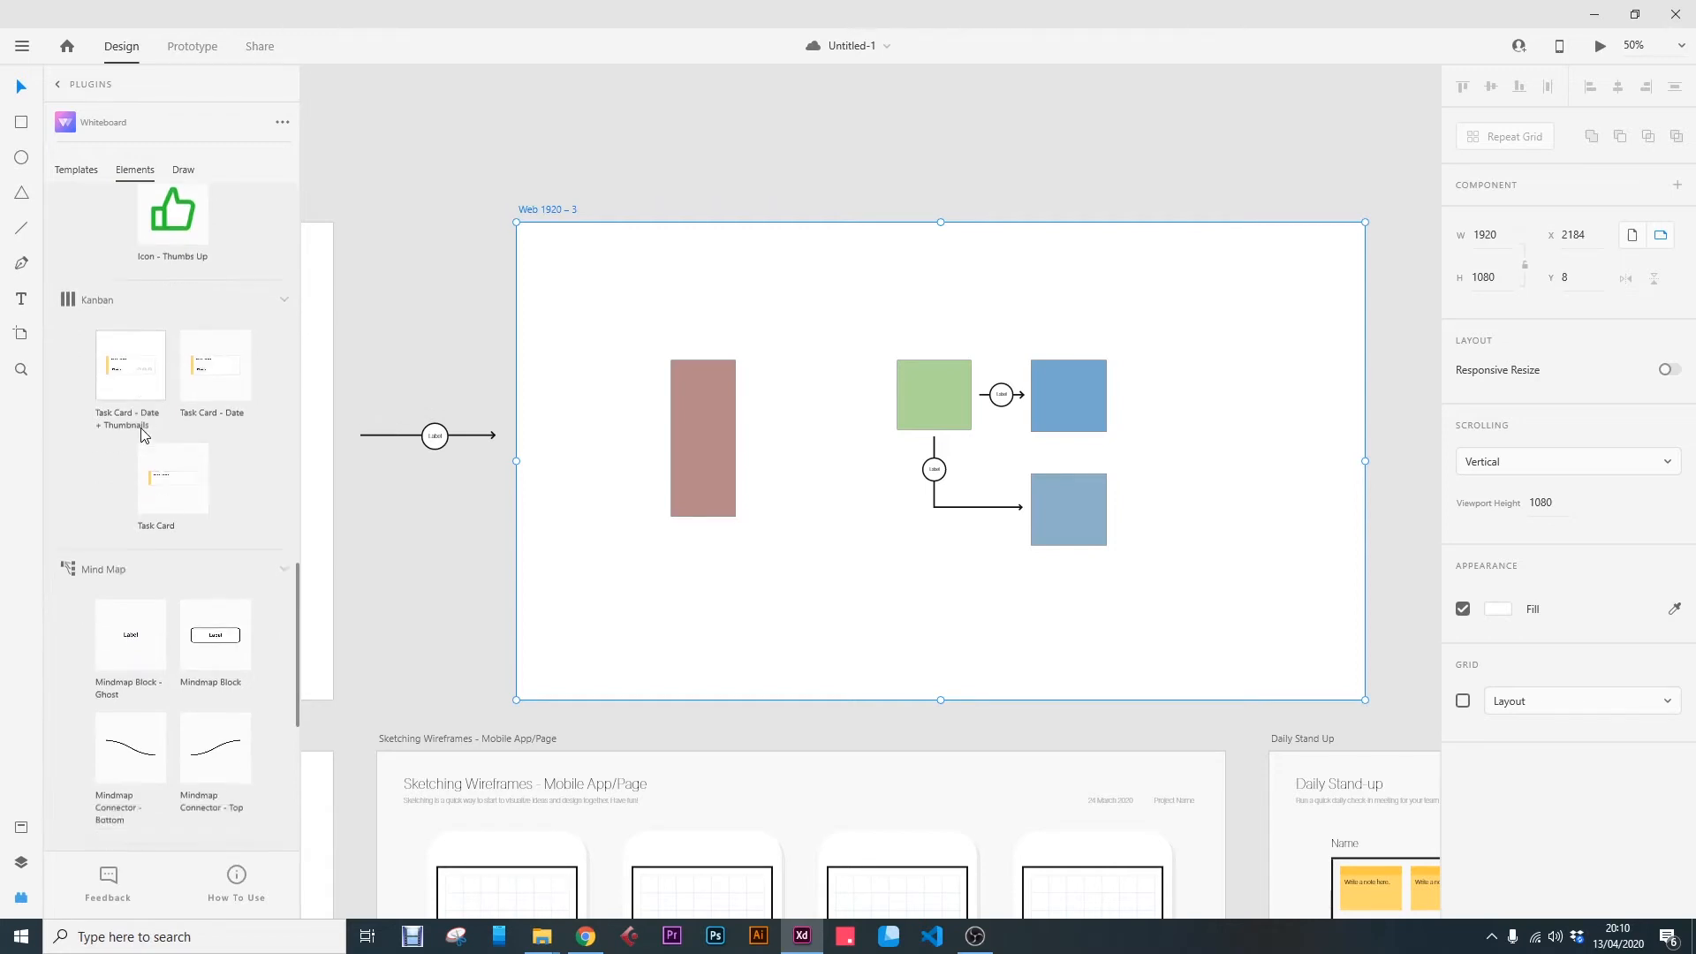
{"action": "scroll", "coordinate": [198, 411], "scroll_direction": "down", "scroll_amount": 4}
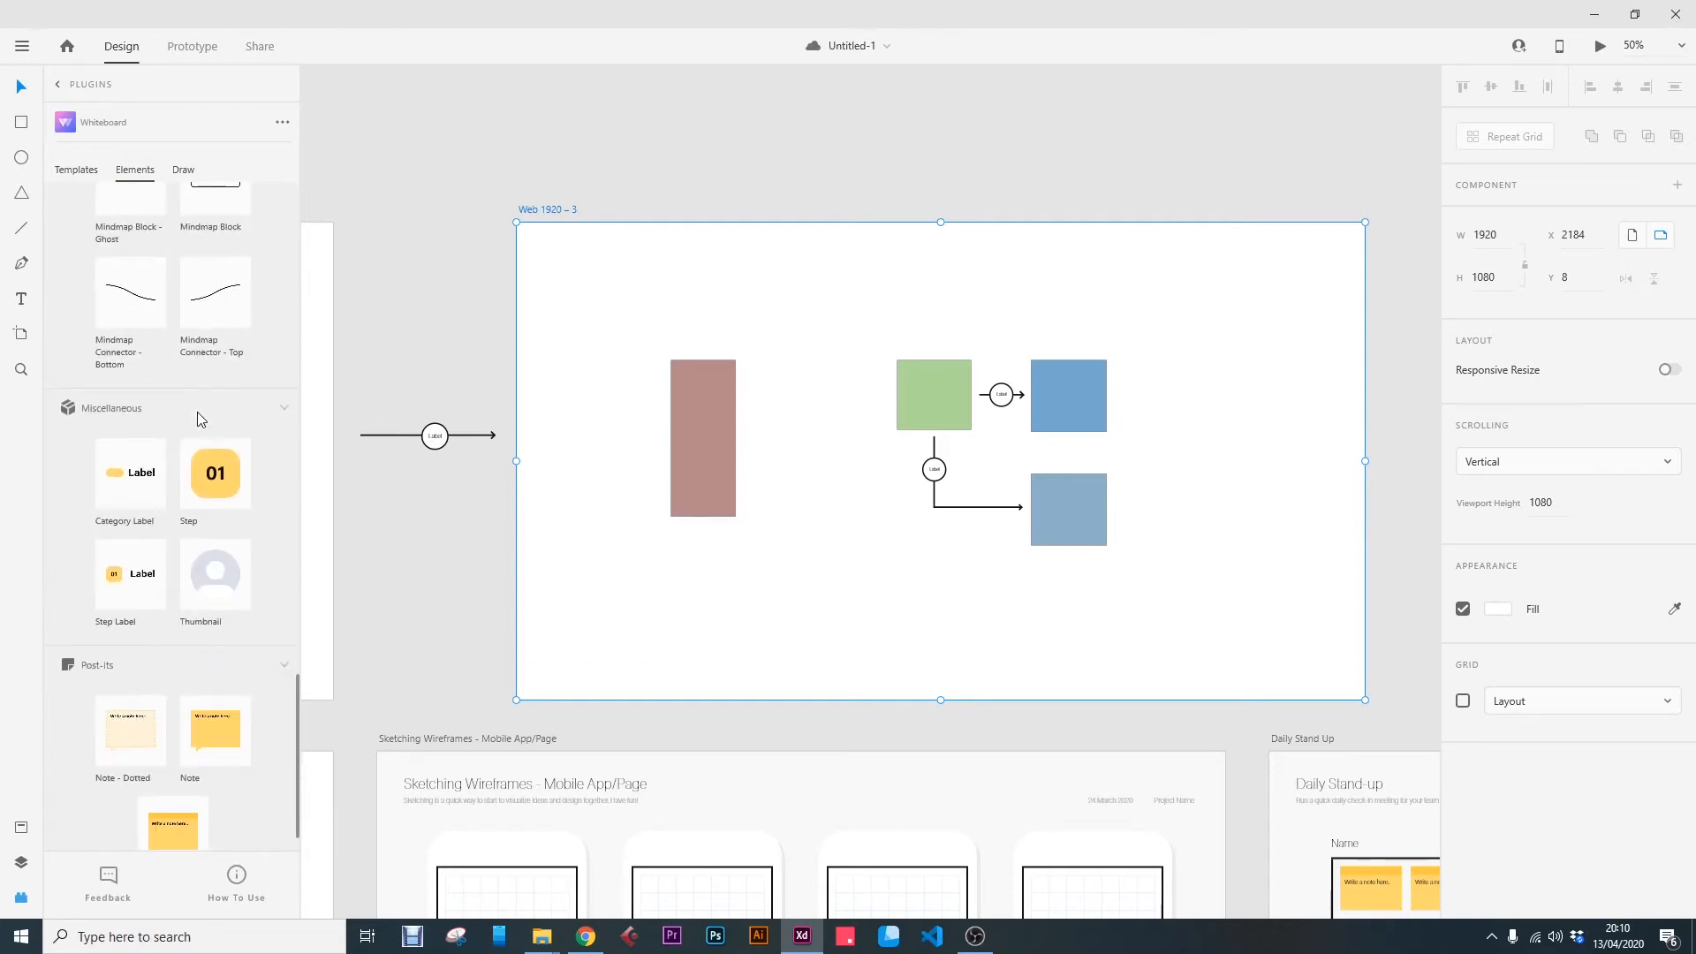
{"action": "scroll", "coordinate": [198, 412], "scroll_direction": "down", "scroll_amount": 1}
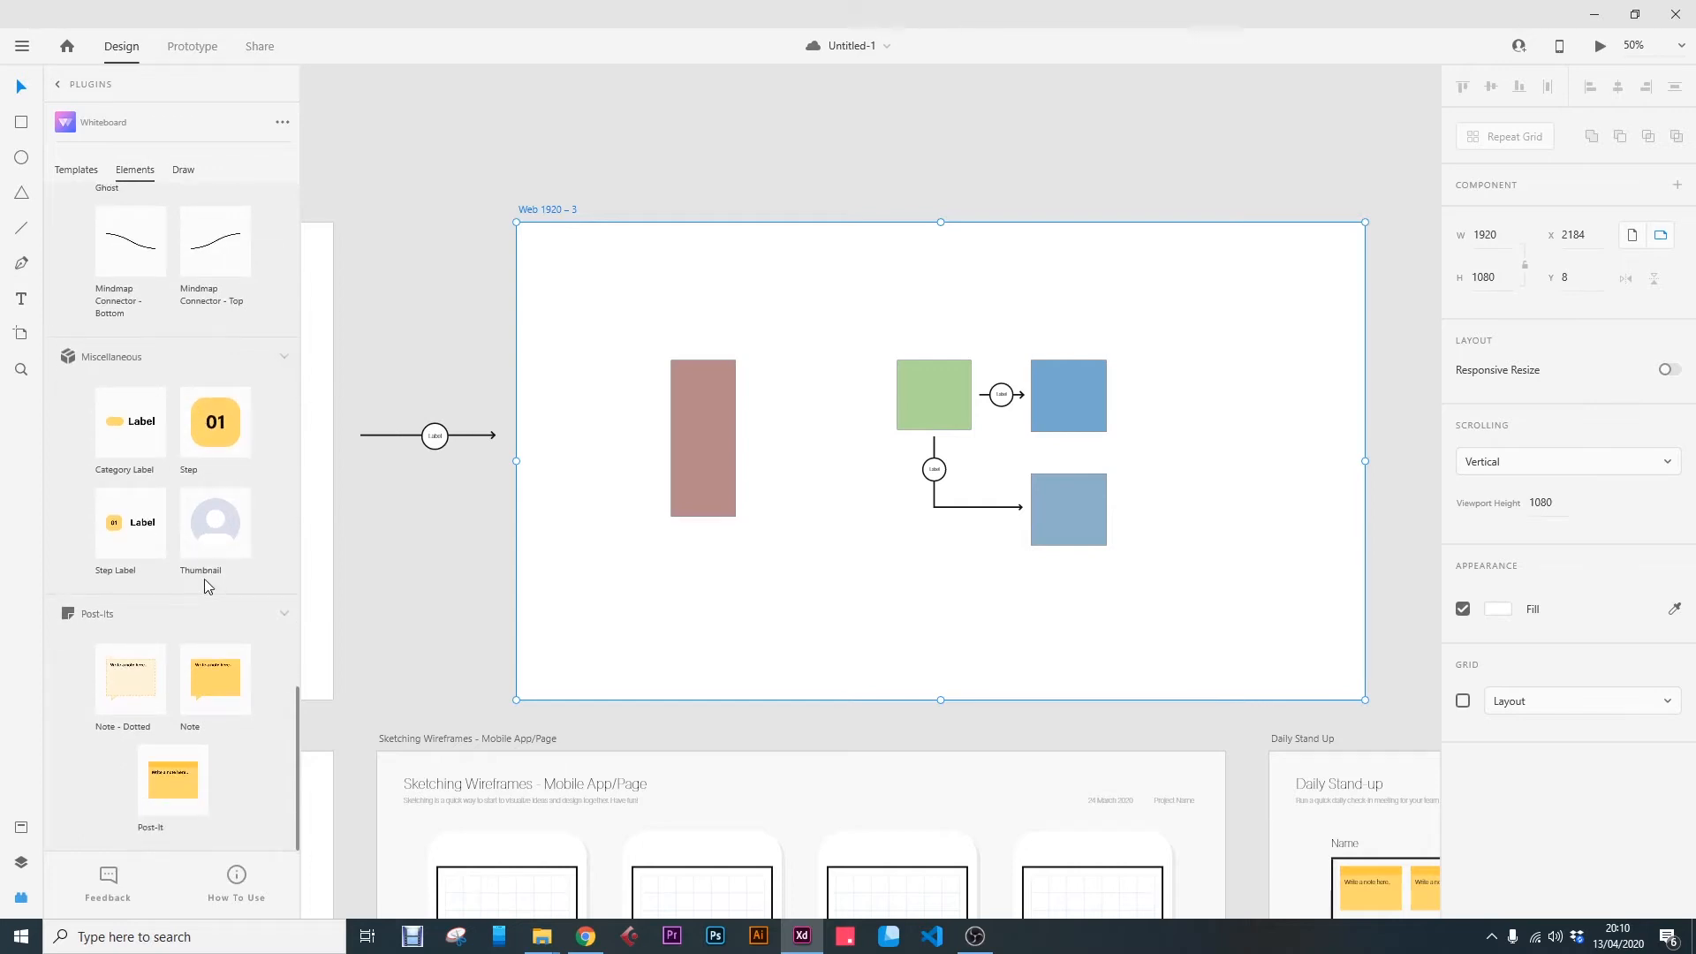
{"action": "scroll", "coordinate": [204, 580], "scroll_direction": "up", "scroll_amount": 12}
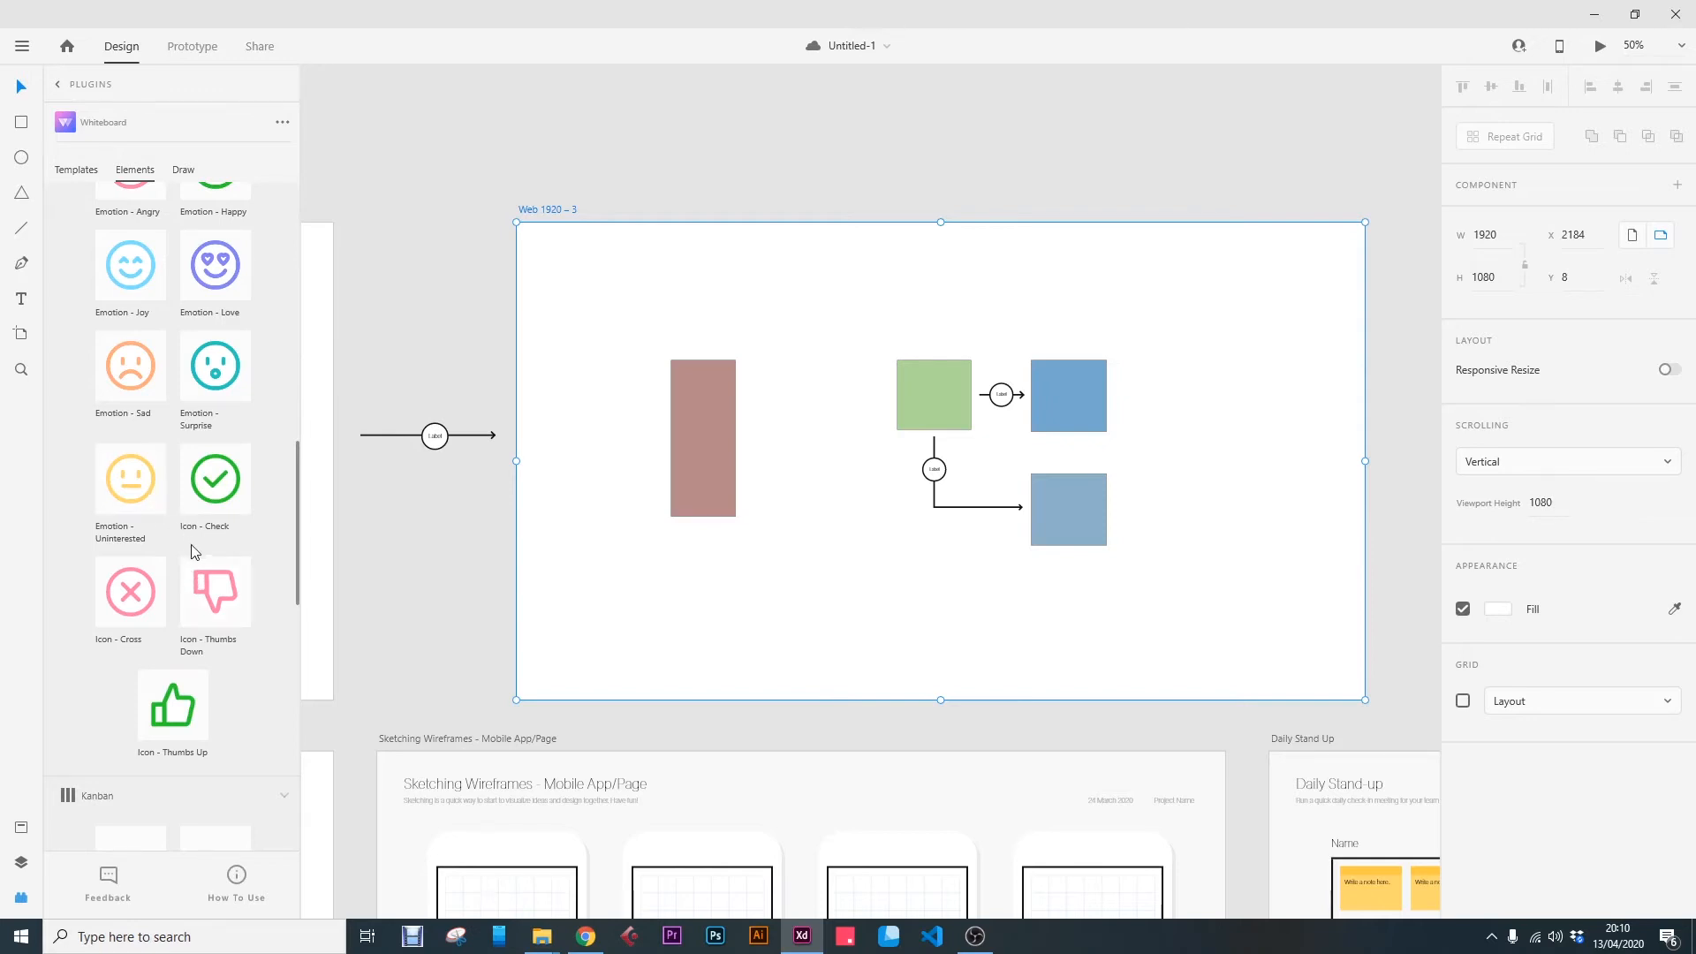
{"action": "scroll", "coordinate": [197, 565], "scroll_direction": "down", "scroll_amount": 10}
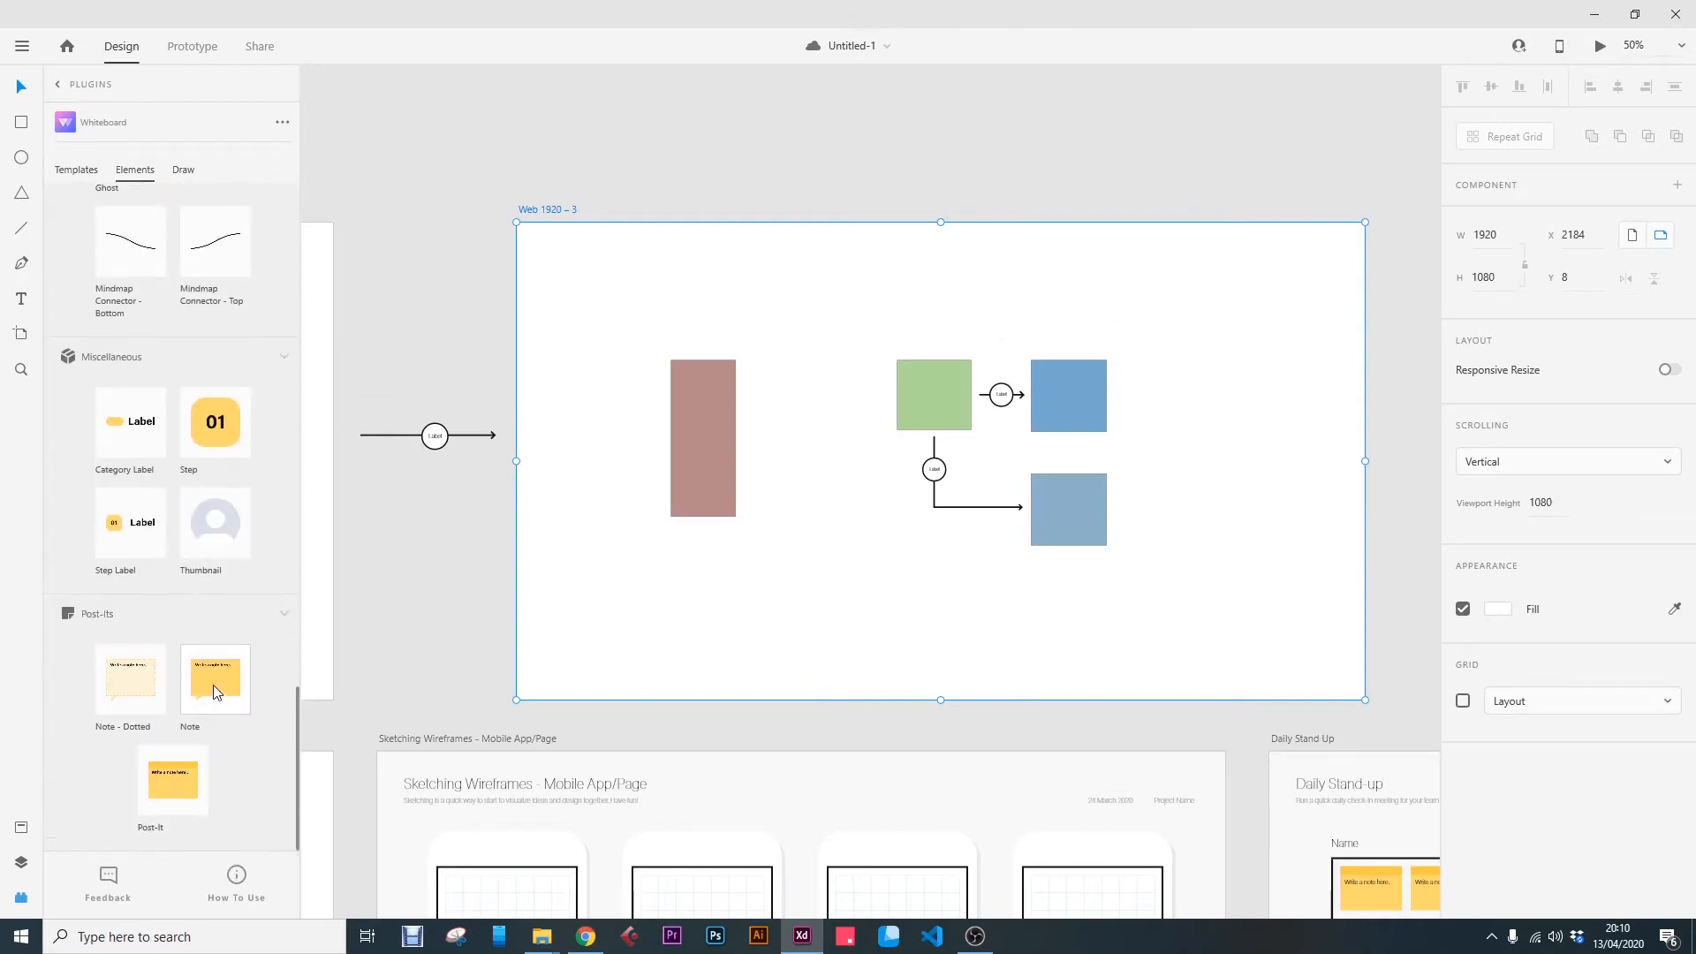
{"action": "scroll", "coordinate": [216, 676], "scroll_direction": "up", "scroll_amount": 10}
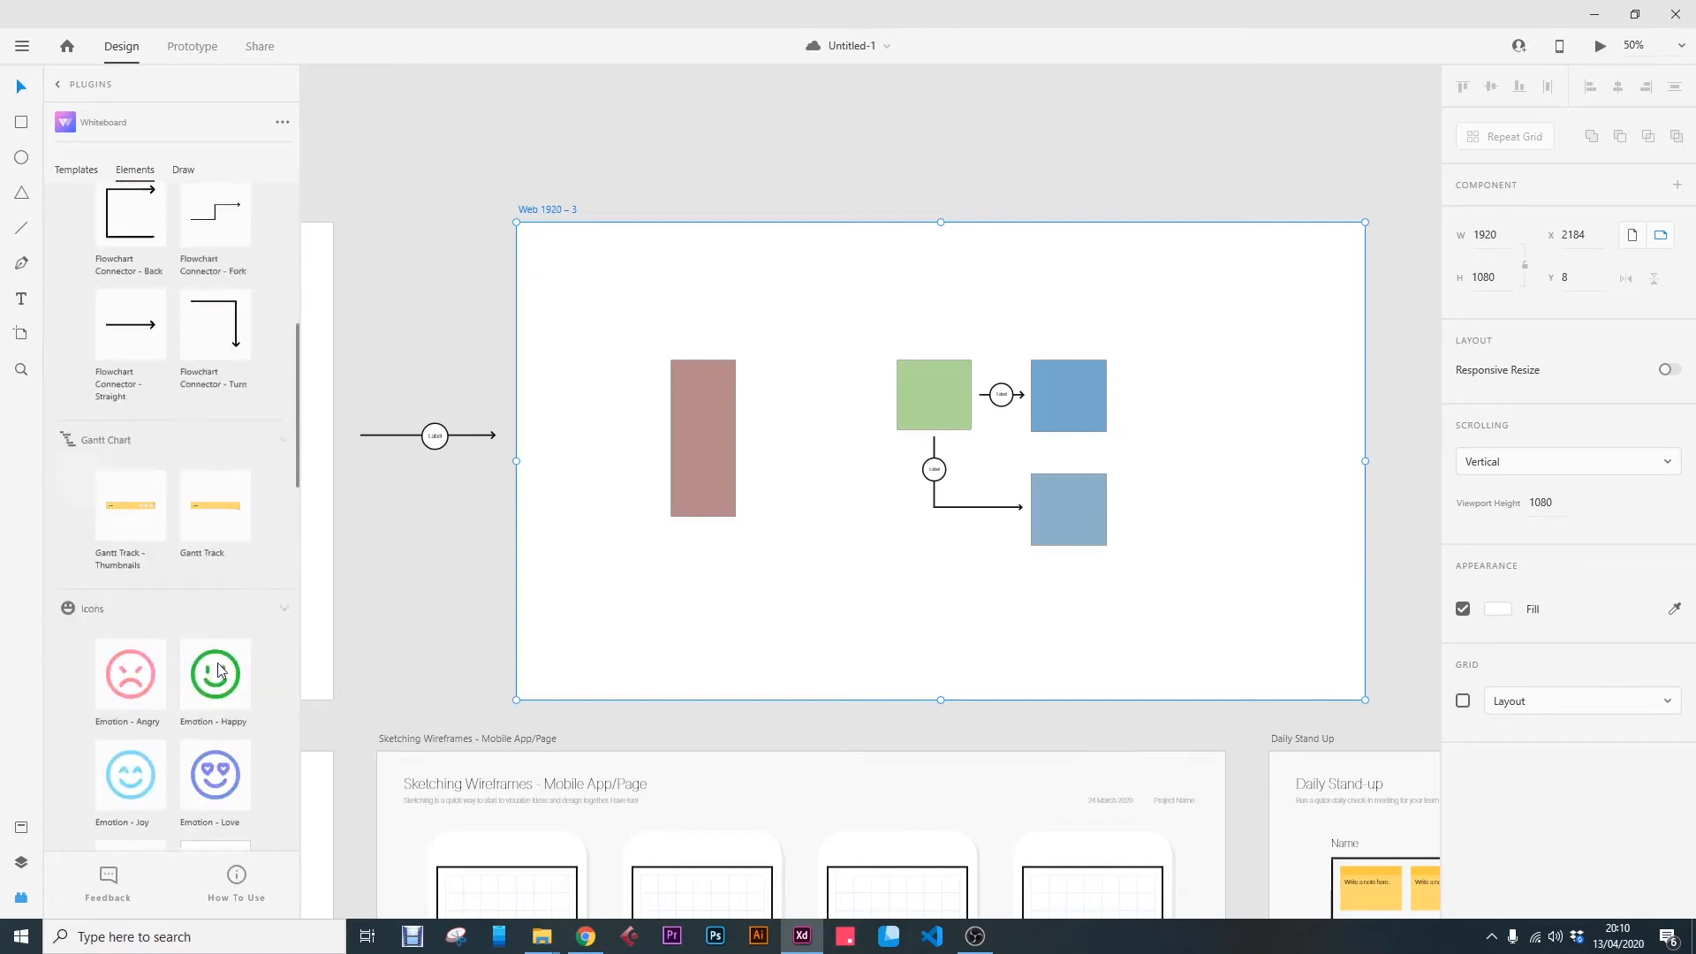
{"action": "scroll", "coordinate": [218, 671], "scroll_direction": "up", "scroll_amount": 6}
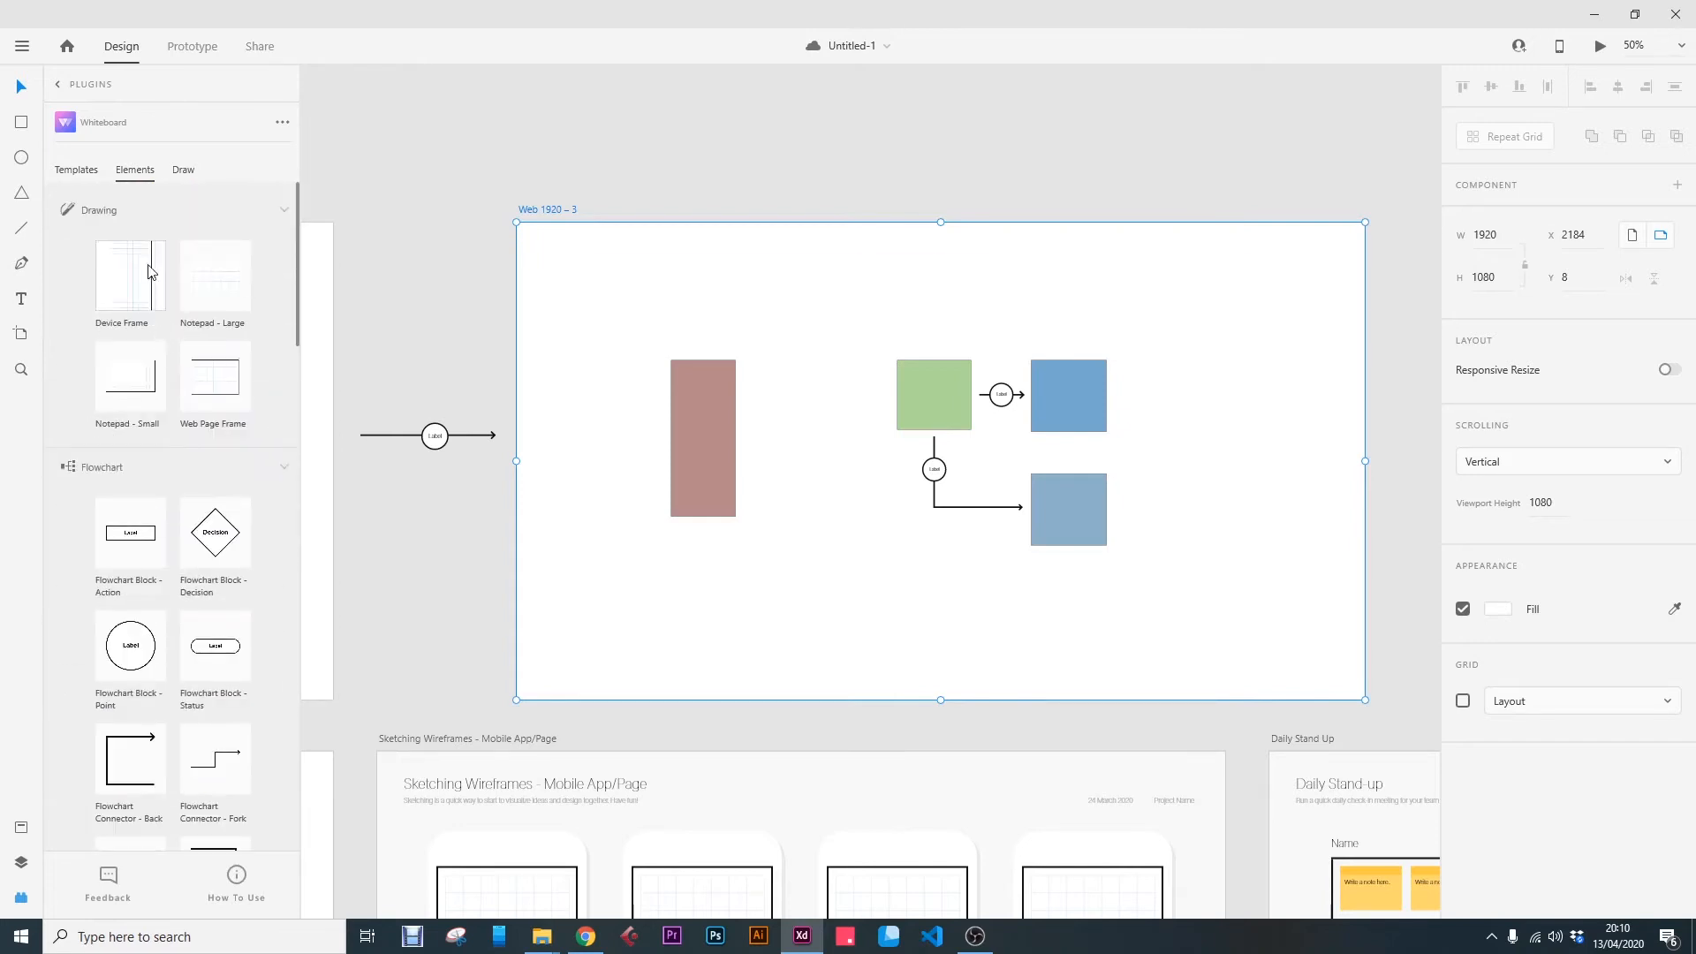
Step: Return to the Whiteboard templates, collapse all five categories and expand only Brainstorming
{"action": "left_click", "coordinate": [77, 169]}
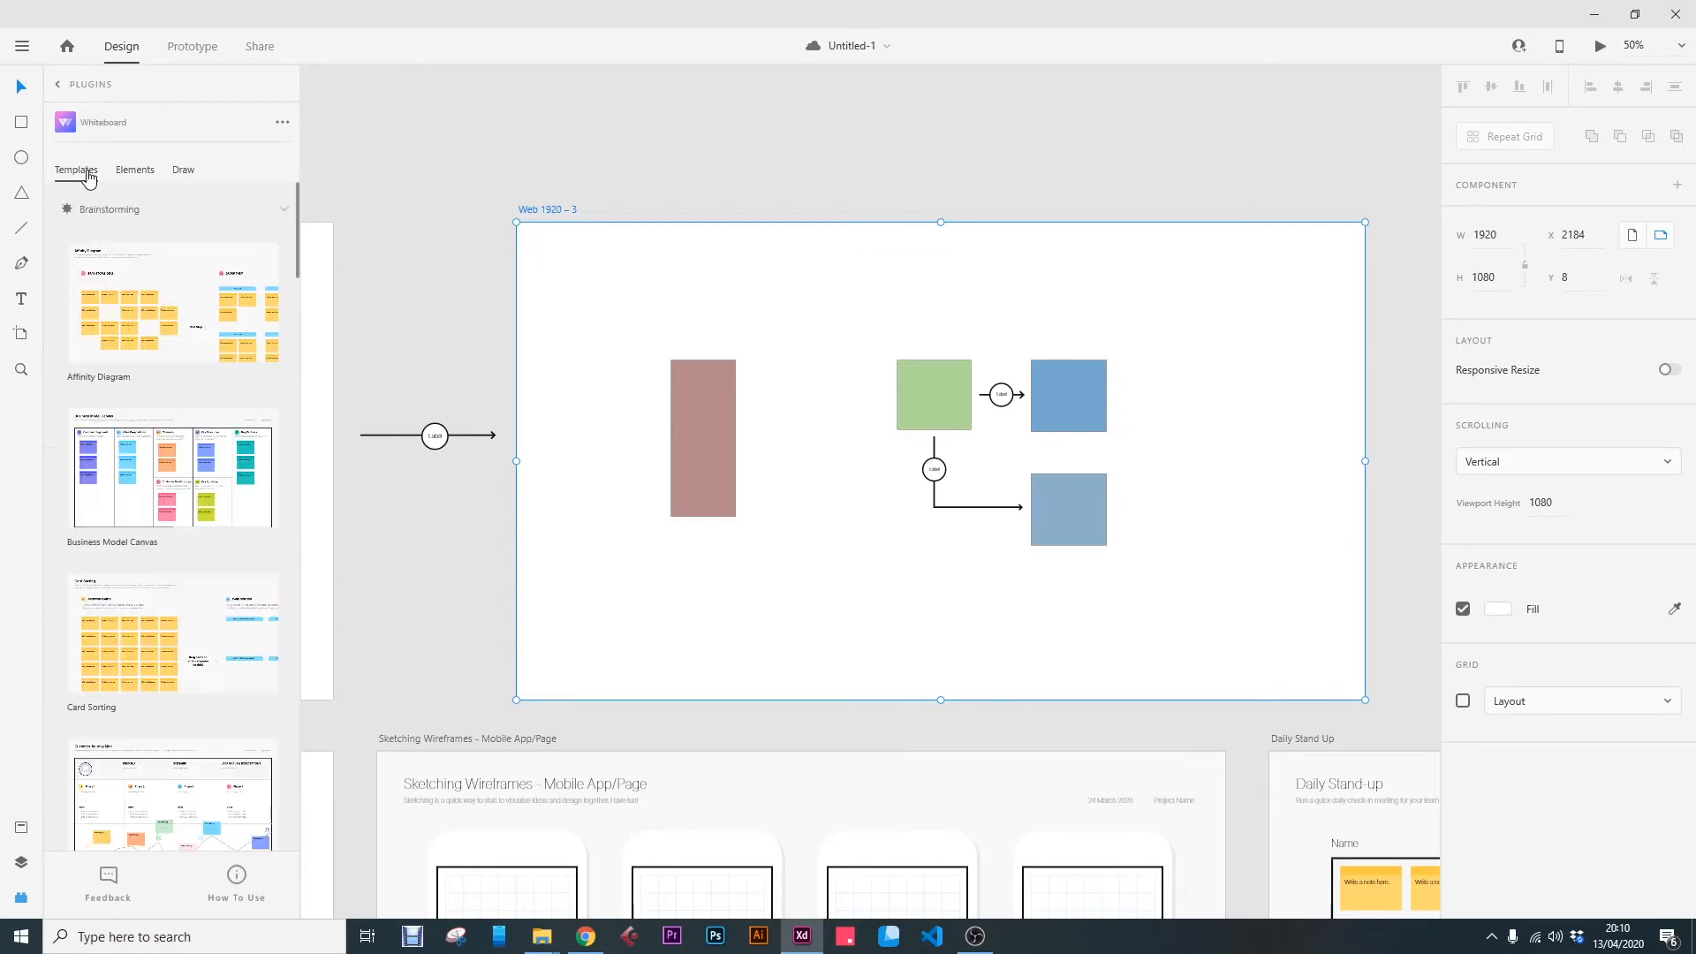
{"action": "left_click", "coordinate": [285, 210]}
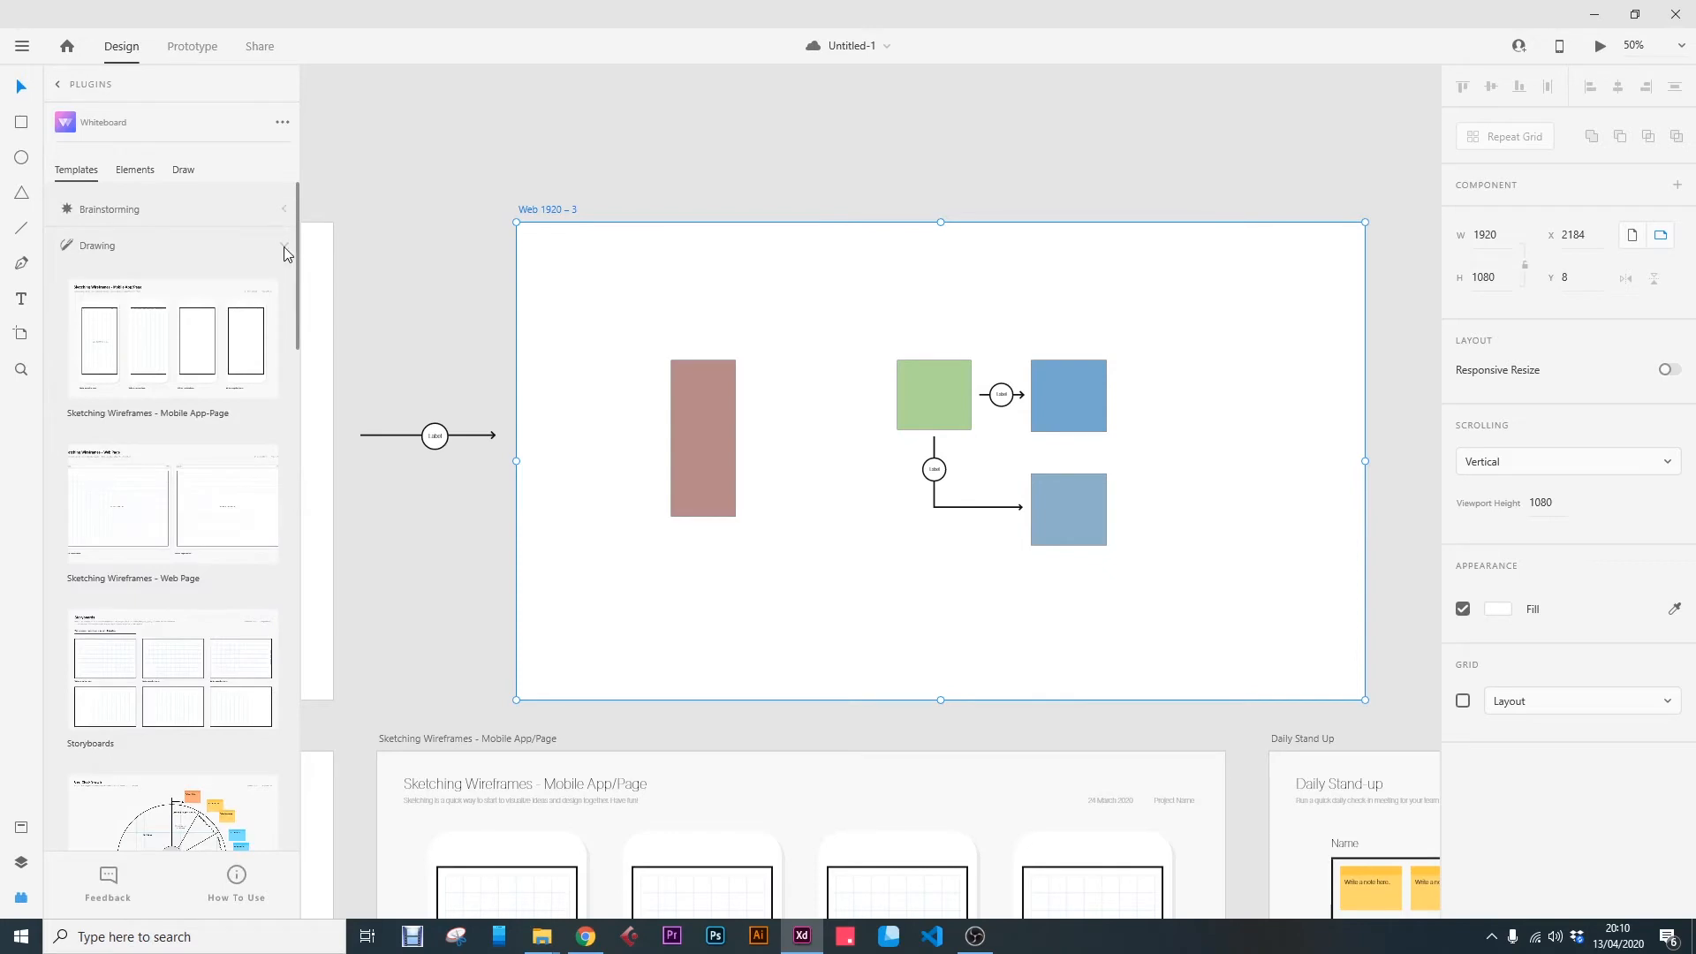
{"action": "left_click", "coordinate": [284, 246]}
{"action": "left_click", "coordinate": [283, 283]}
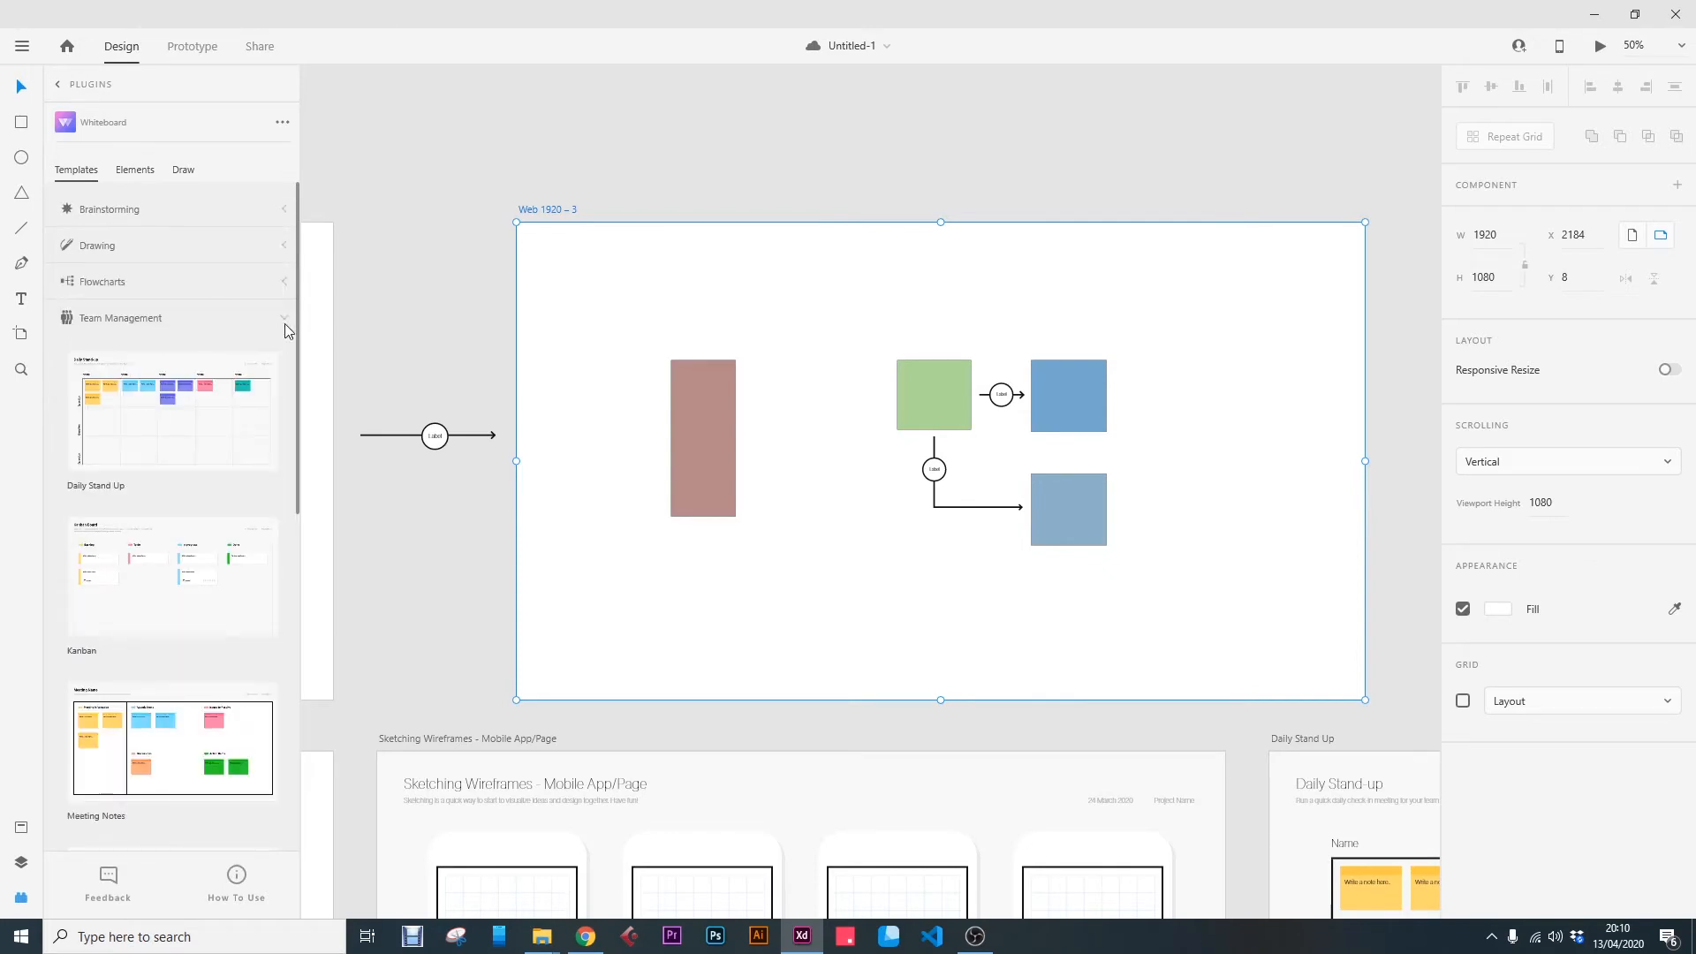
{"action": "left_click", "coordinate": [285, 319]}
{"action": "left_click", "coordinate": [284, 353]}
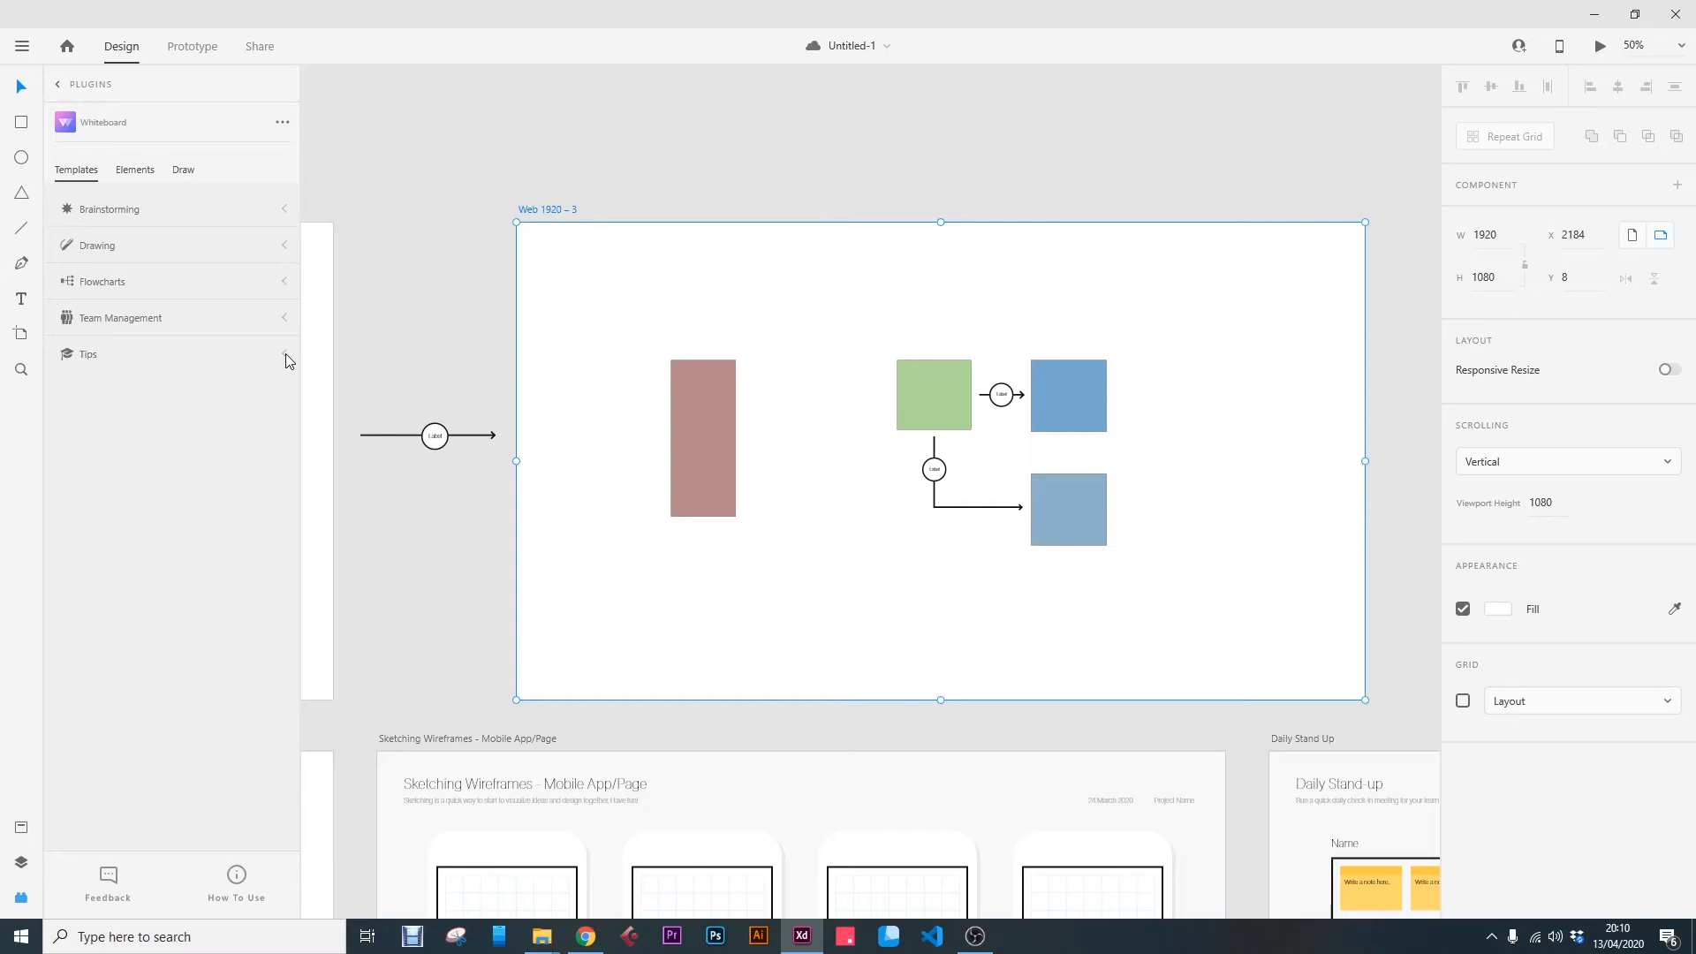
{"action": "left_click", "coordinate": [284, 212]}
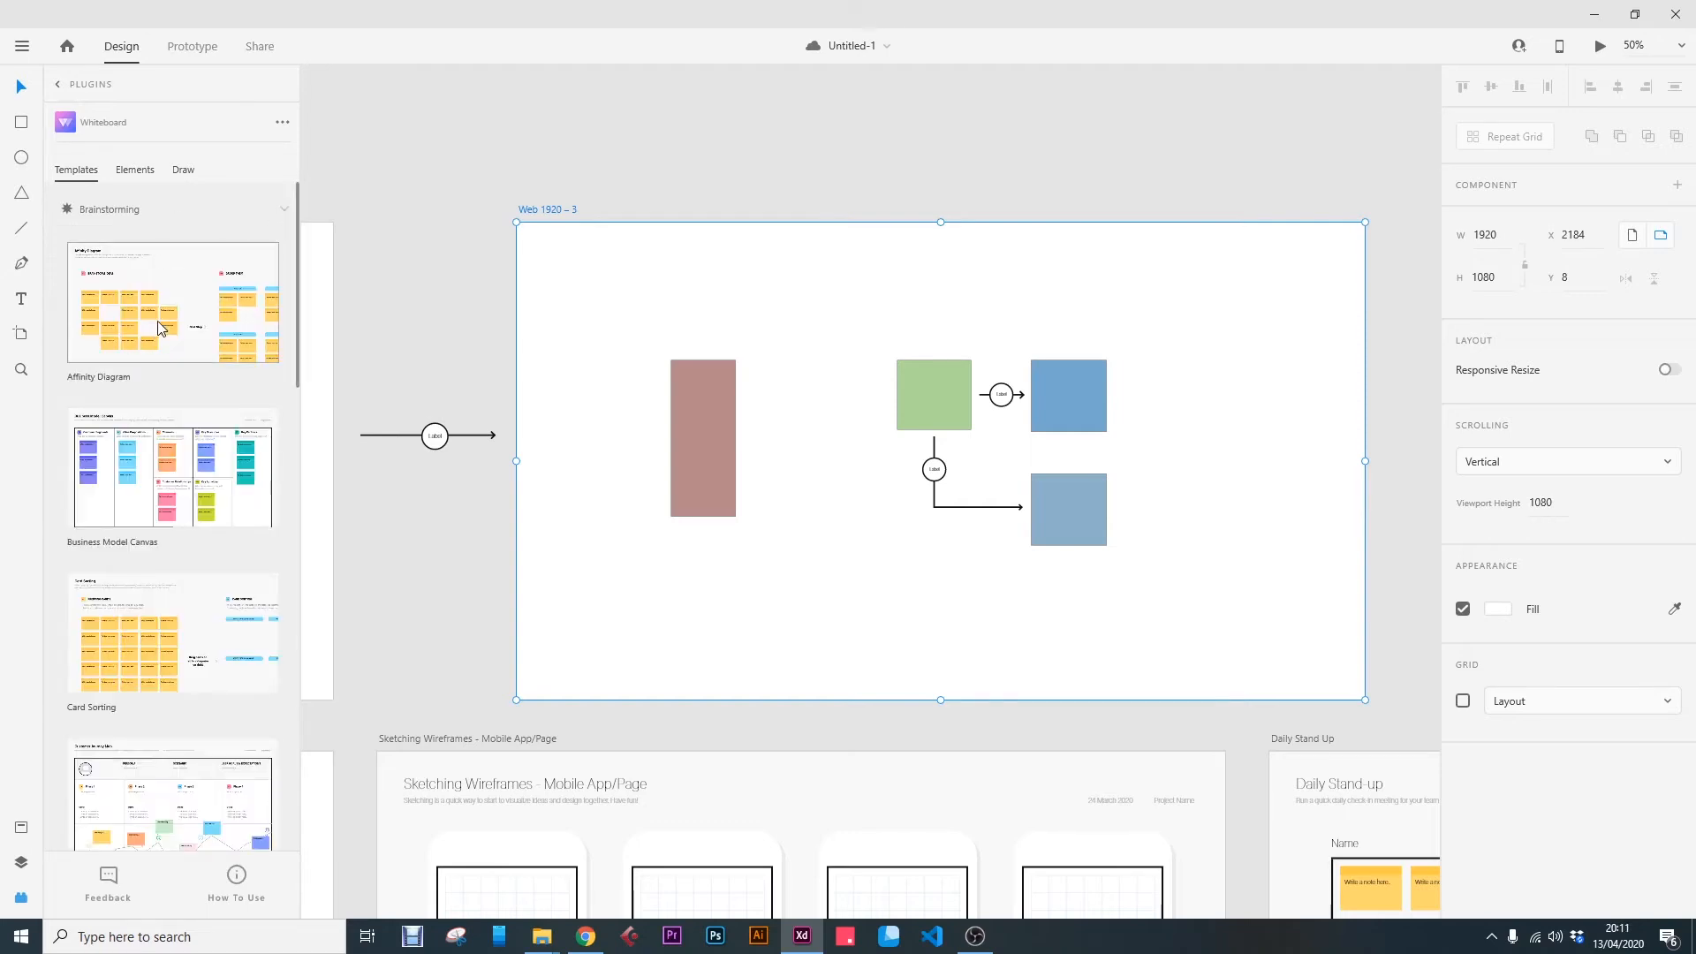
{"action": "scroll", "coordinate": [453, 449], "scroll_direction": "down", "scroll_amount": 5}
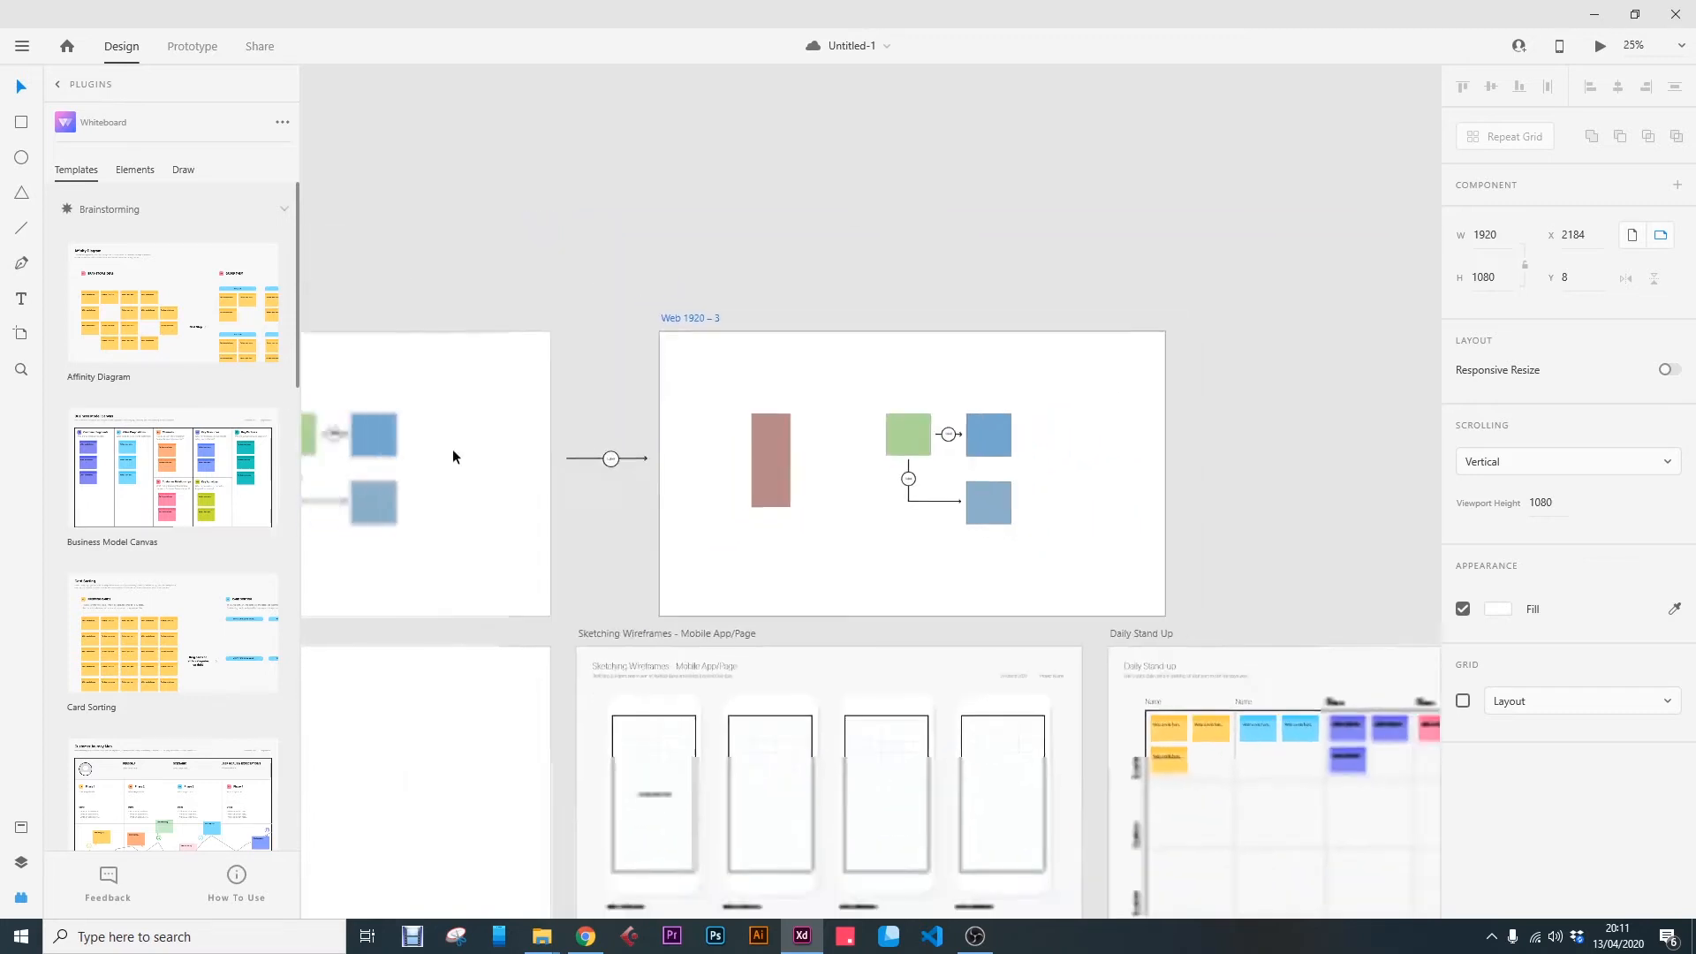
Step: Add the Business Model Canvas template from the Brainstorming category and save the document
{"action": "left_click_drag", "start_coordinate": [967, 654], "coordinate": [729, 561]}
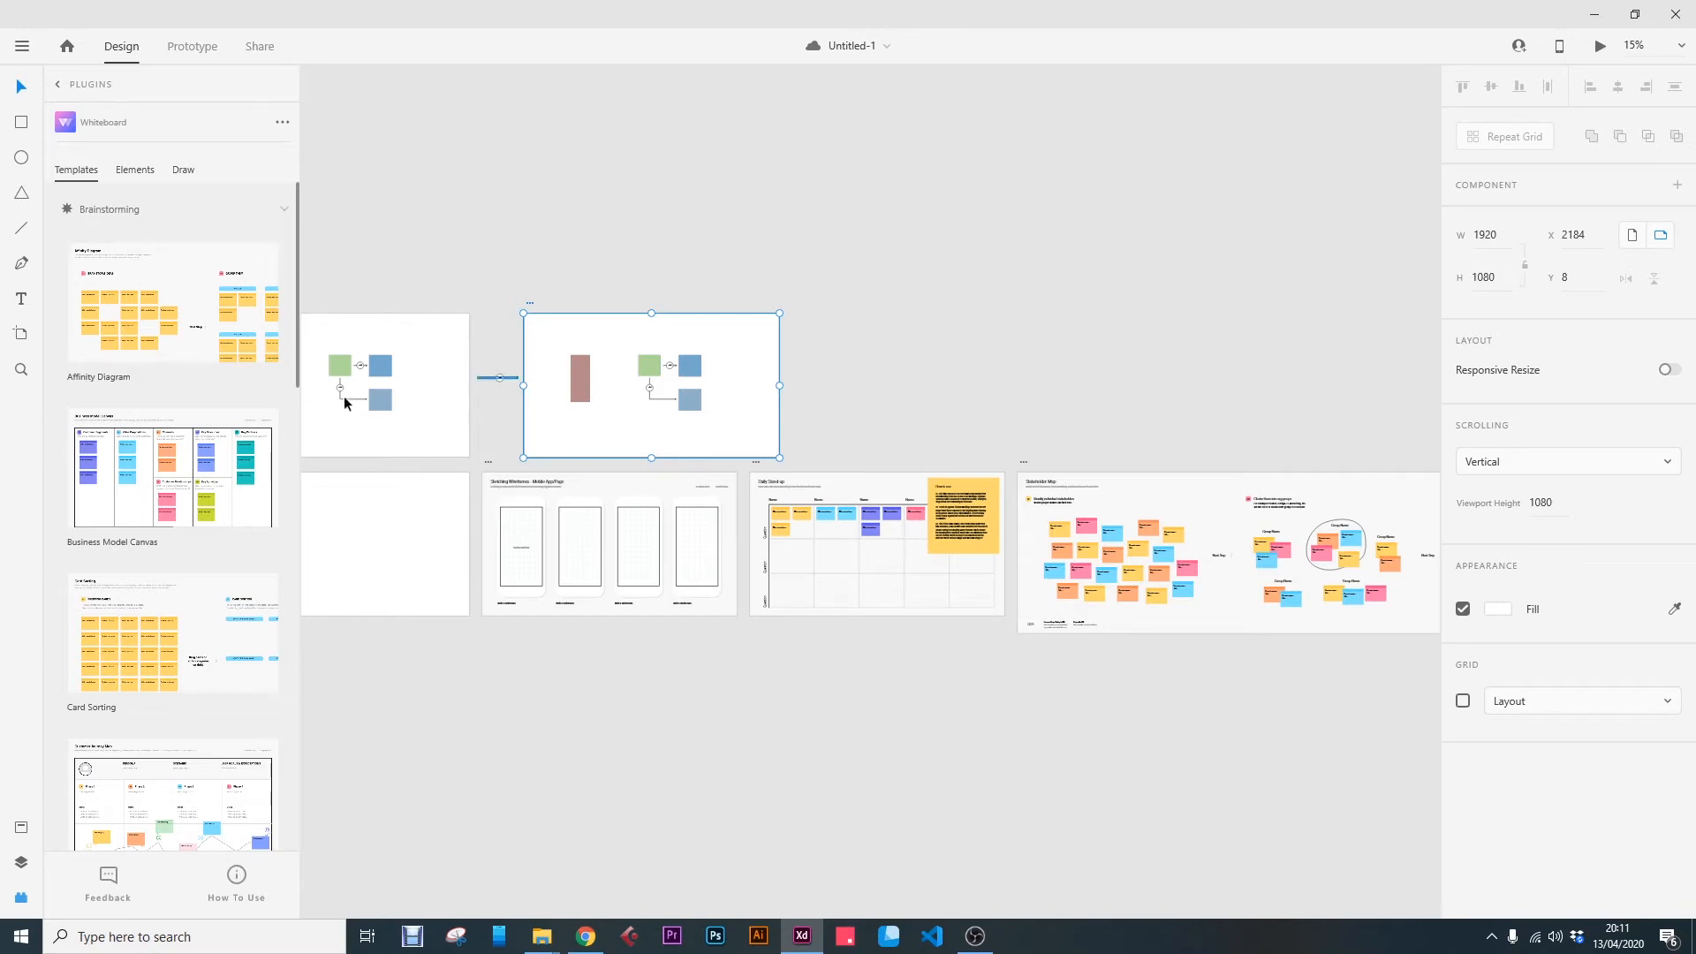
{"action": "left_click", "coordinate": [239, 486]}
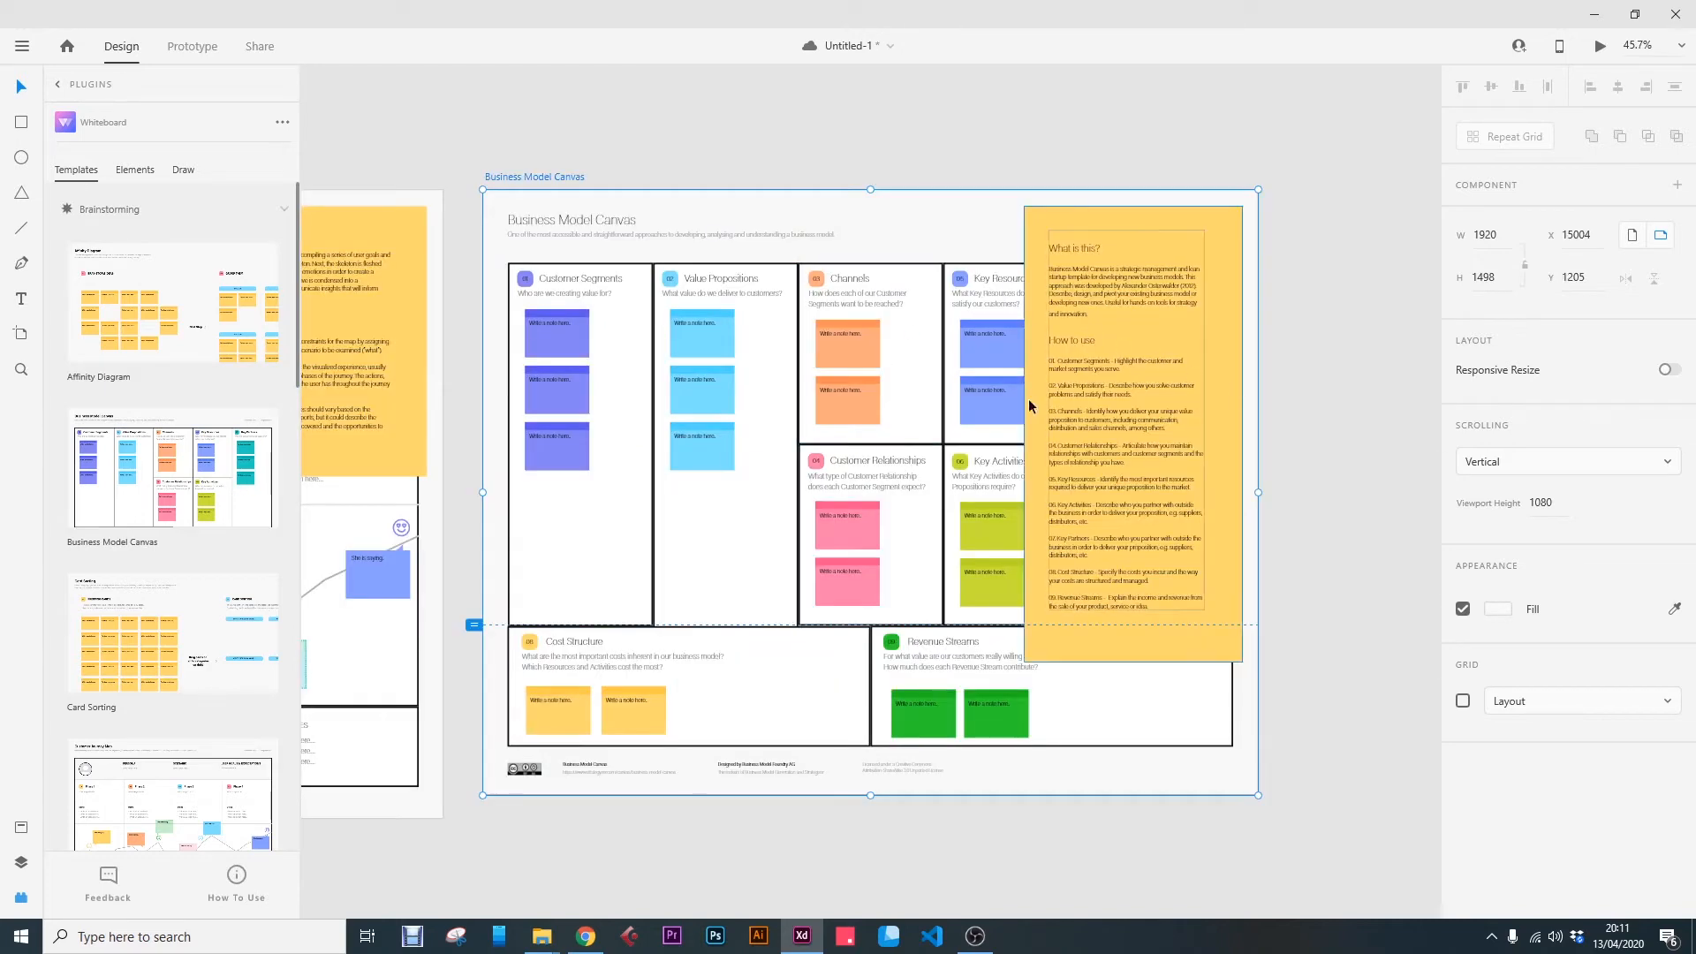
{"action": "scroll", "coordinate": [1005, 379], "scroll_direction": "up", "scroll_amount": 5, "text": "ctrl"}
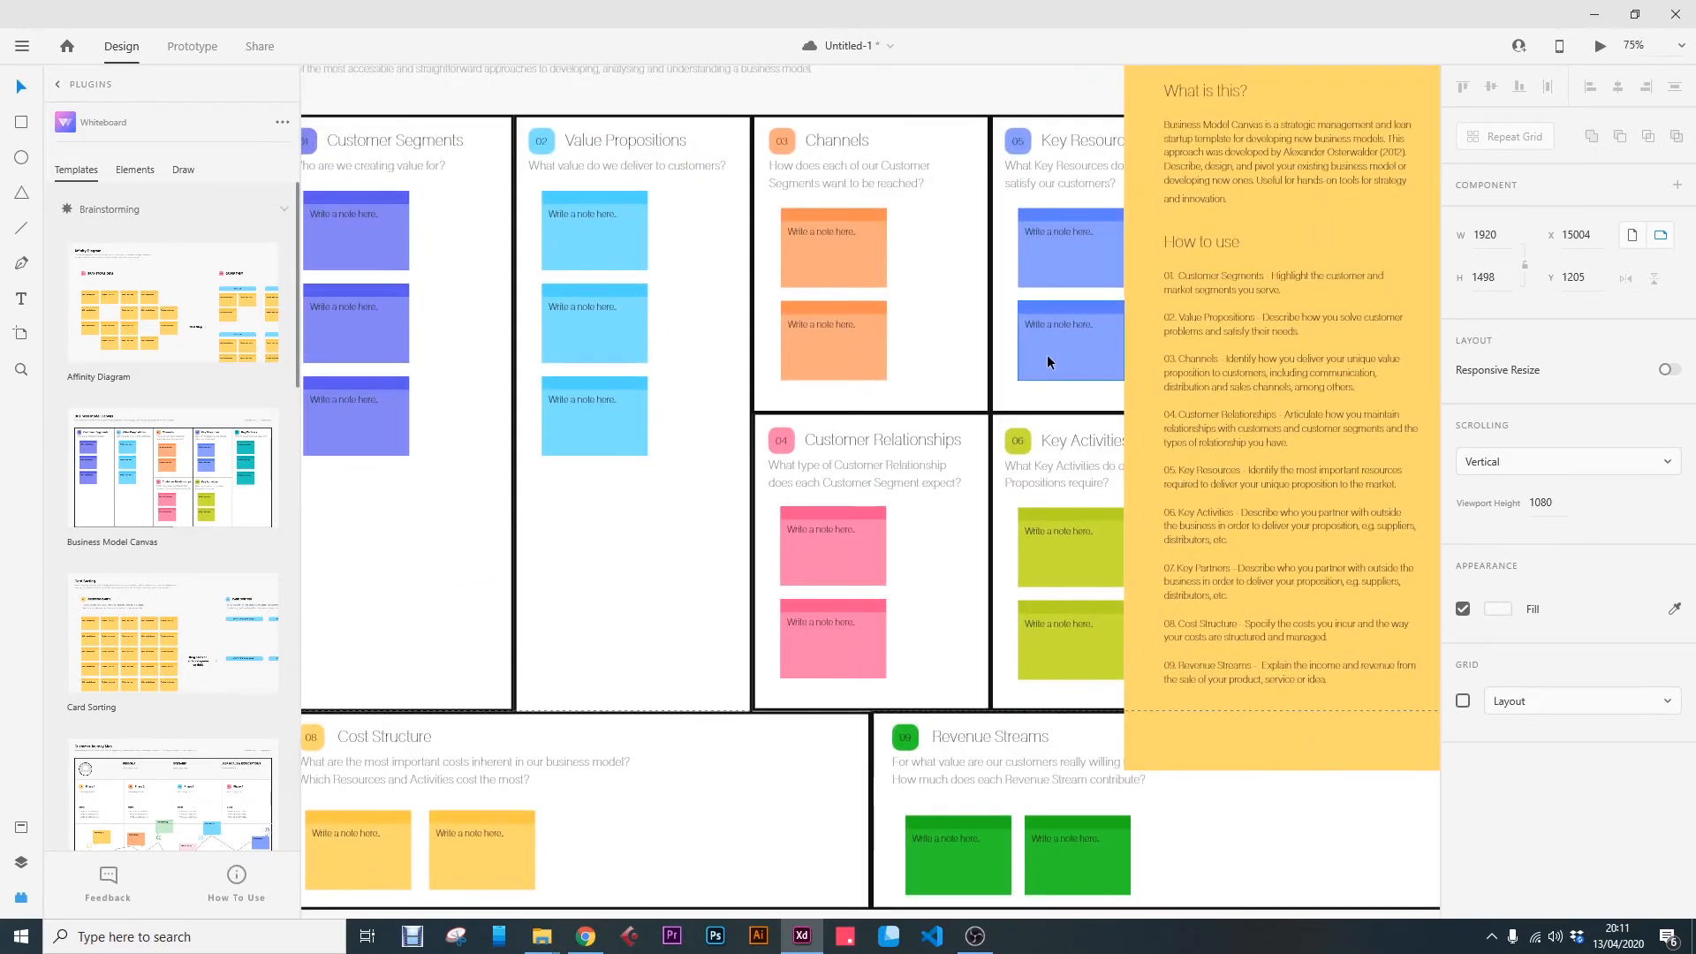
{"action": "key", "text": "ctrl+minus"}
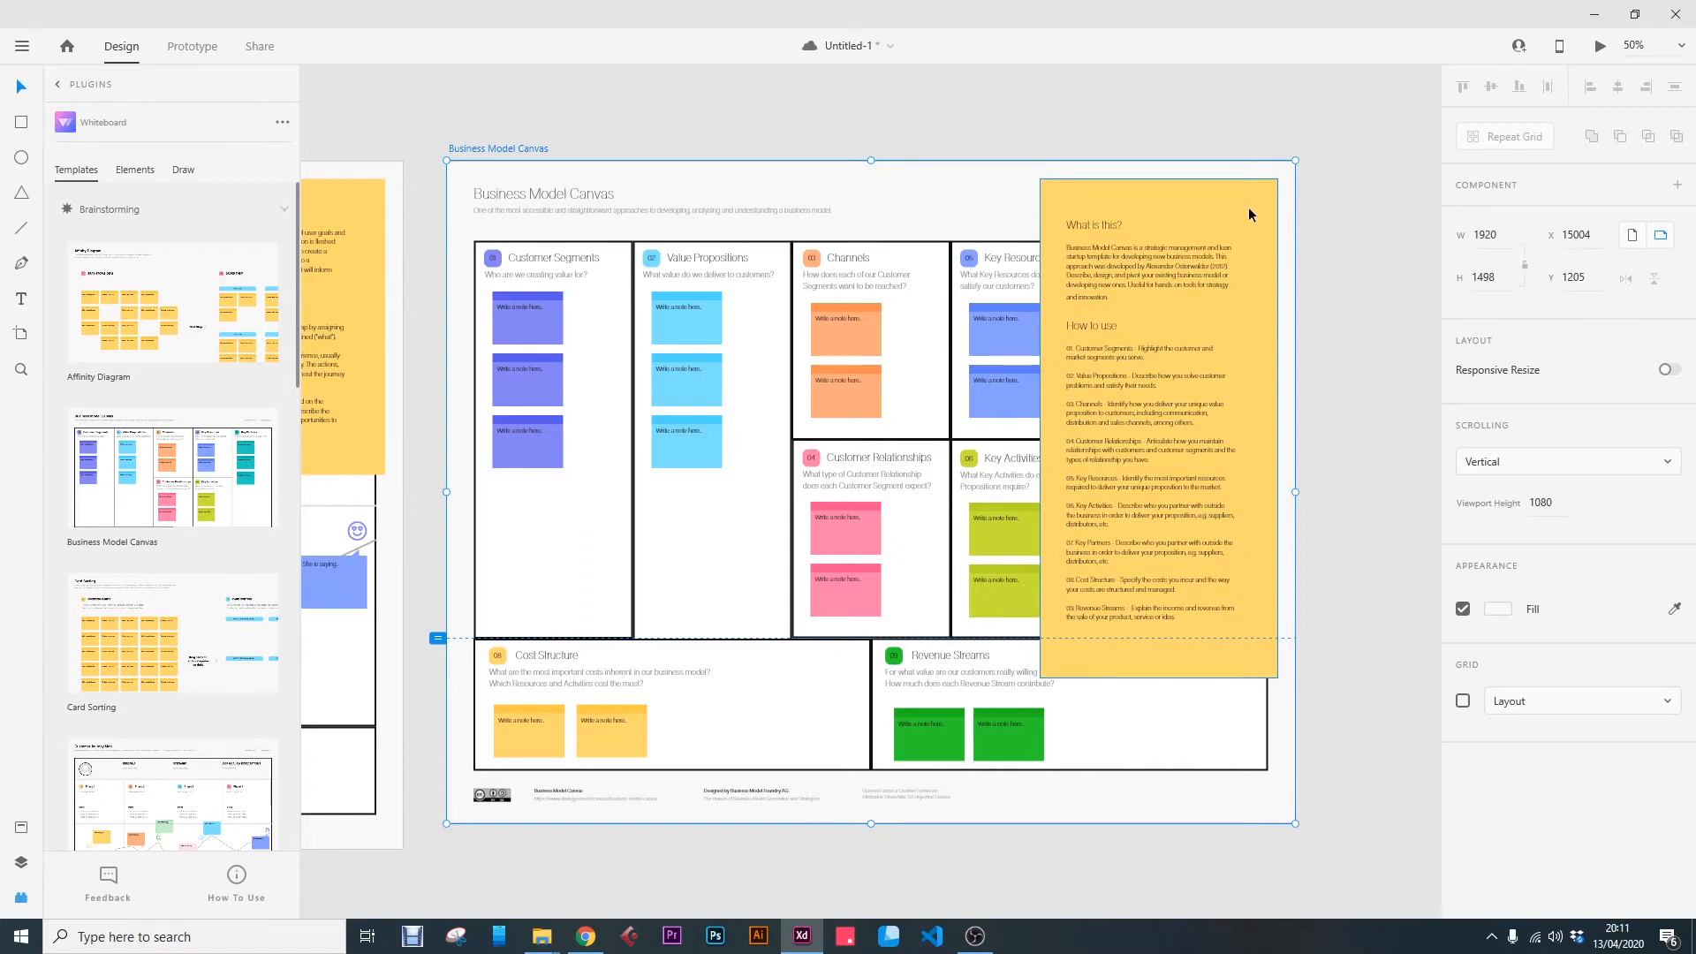
{"action": "key", "text": "ctrl+s"}
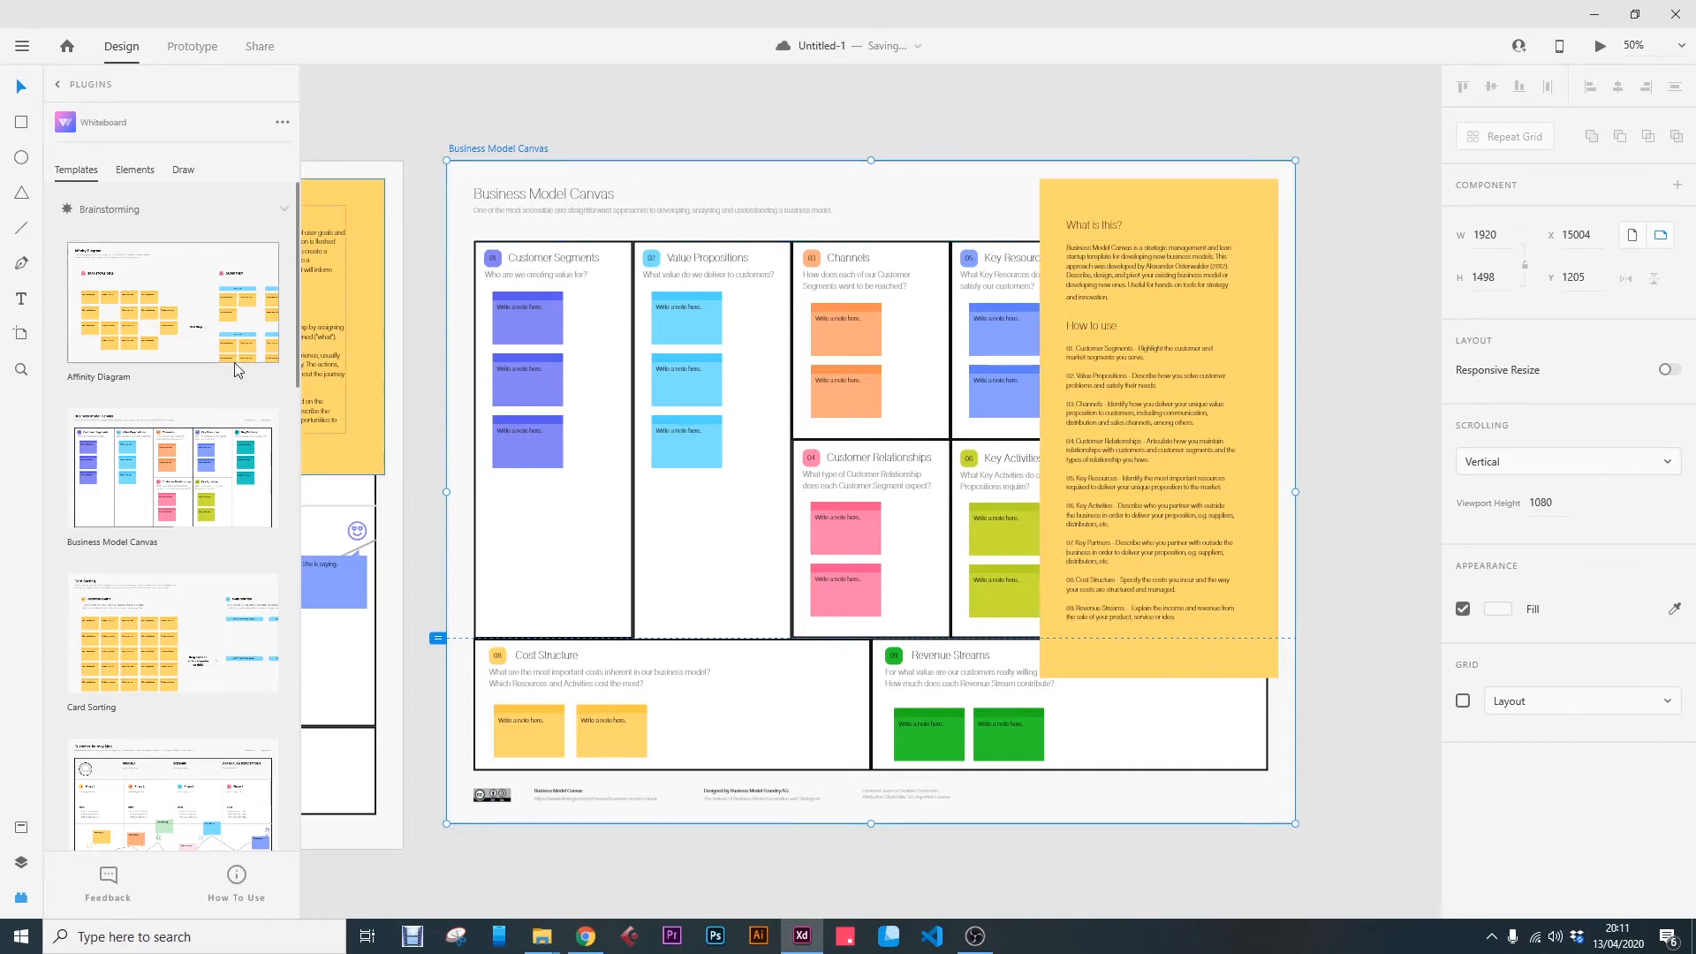
Step: Add the Card Sorting template and examine its Prepping Cards section up close
{"action": "scroll", "coordinate": [231, 380], "scroll_direction": "down", "scroll_amount": 3}
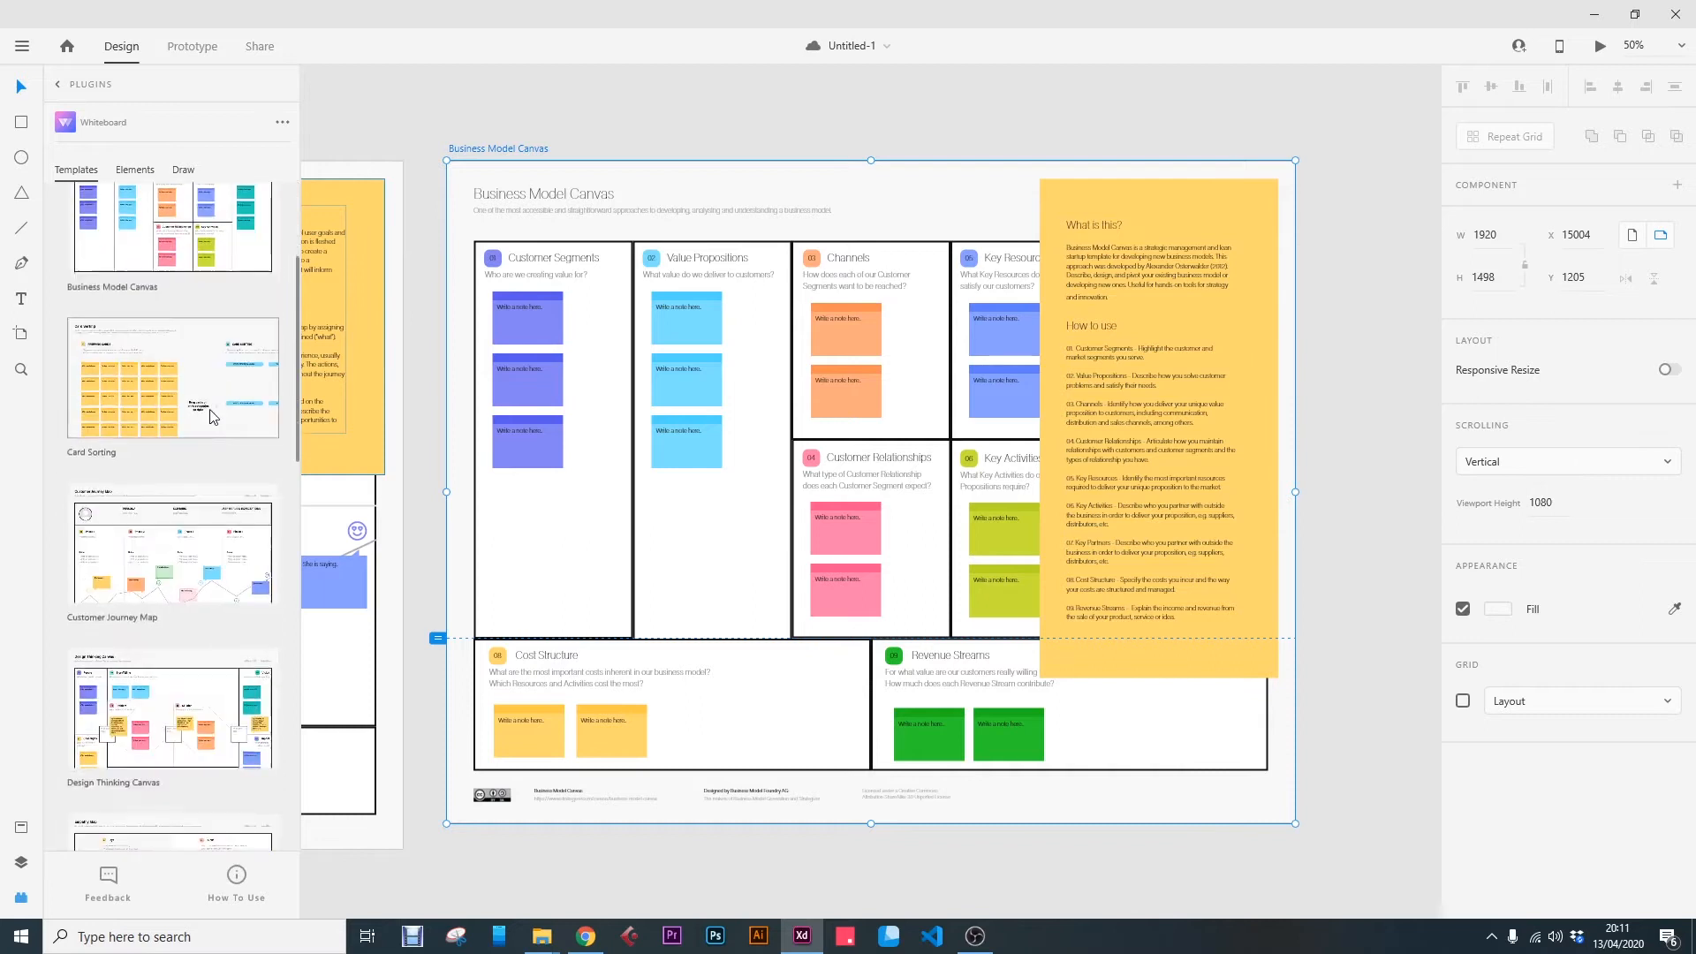
{"action": "left_click", "coordinate": [186, 336]}
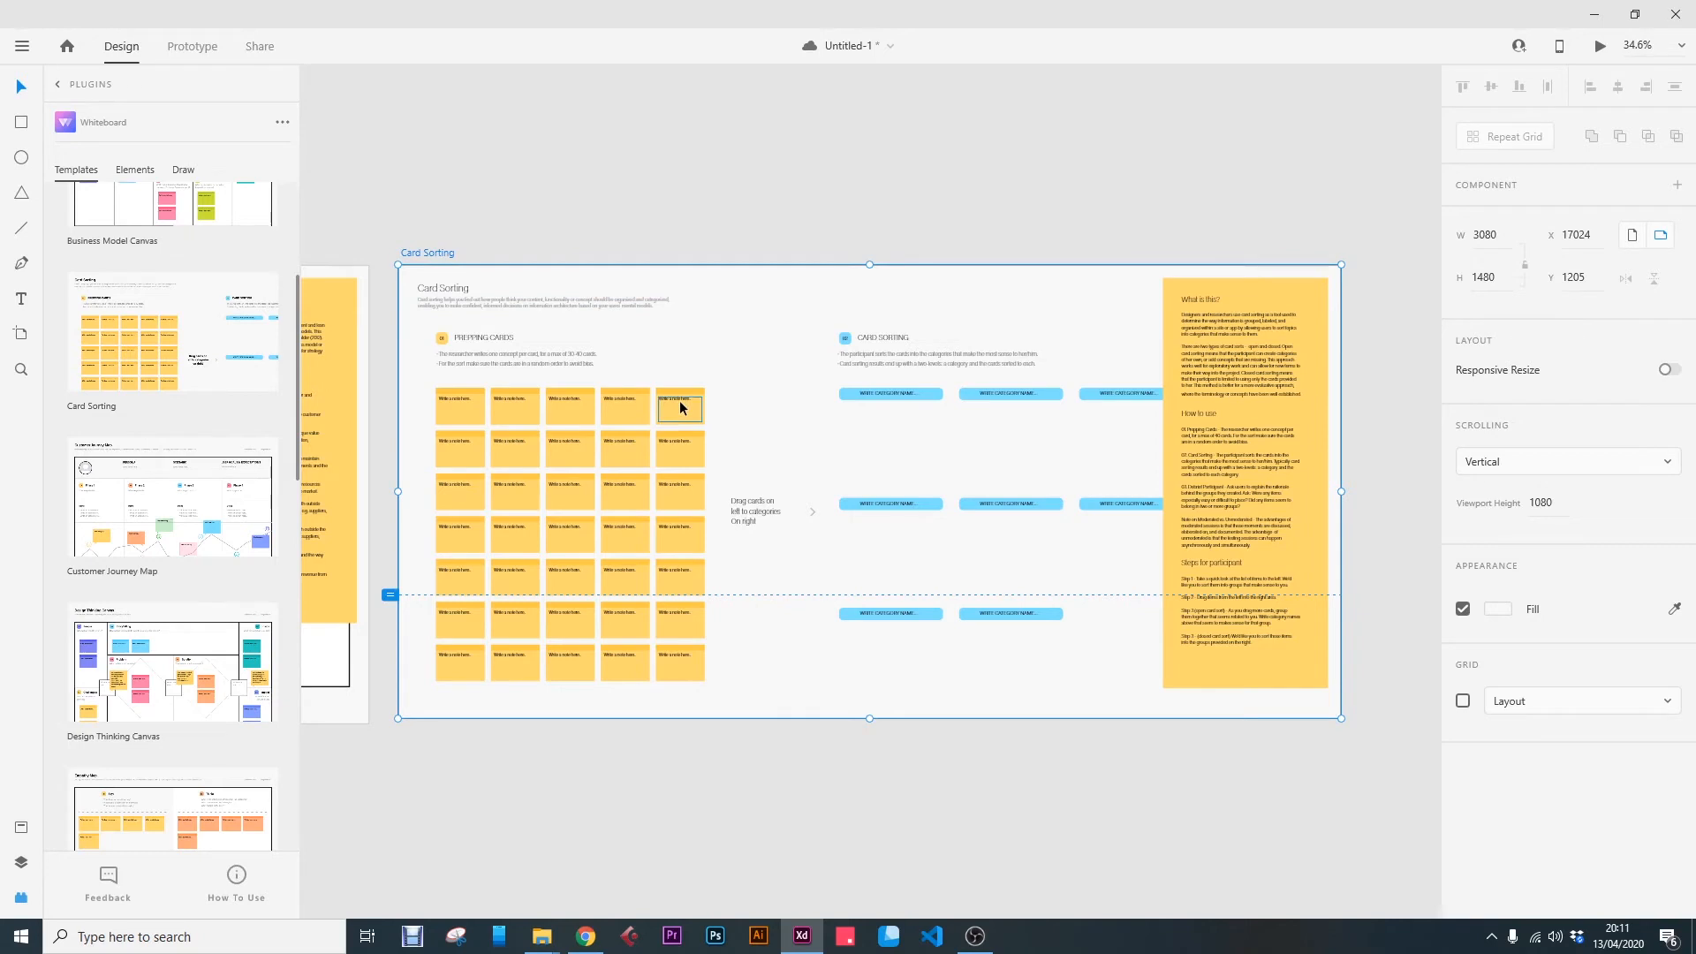
{"action": "key", "text": "ctrl+equal"}
{"action": "key", "text": "ctrl+equal"}
{"action": "left_click_drag", "start_coordinate": [504, 221], "coordinate": [1055, 361]}
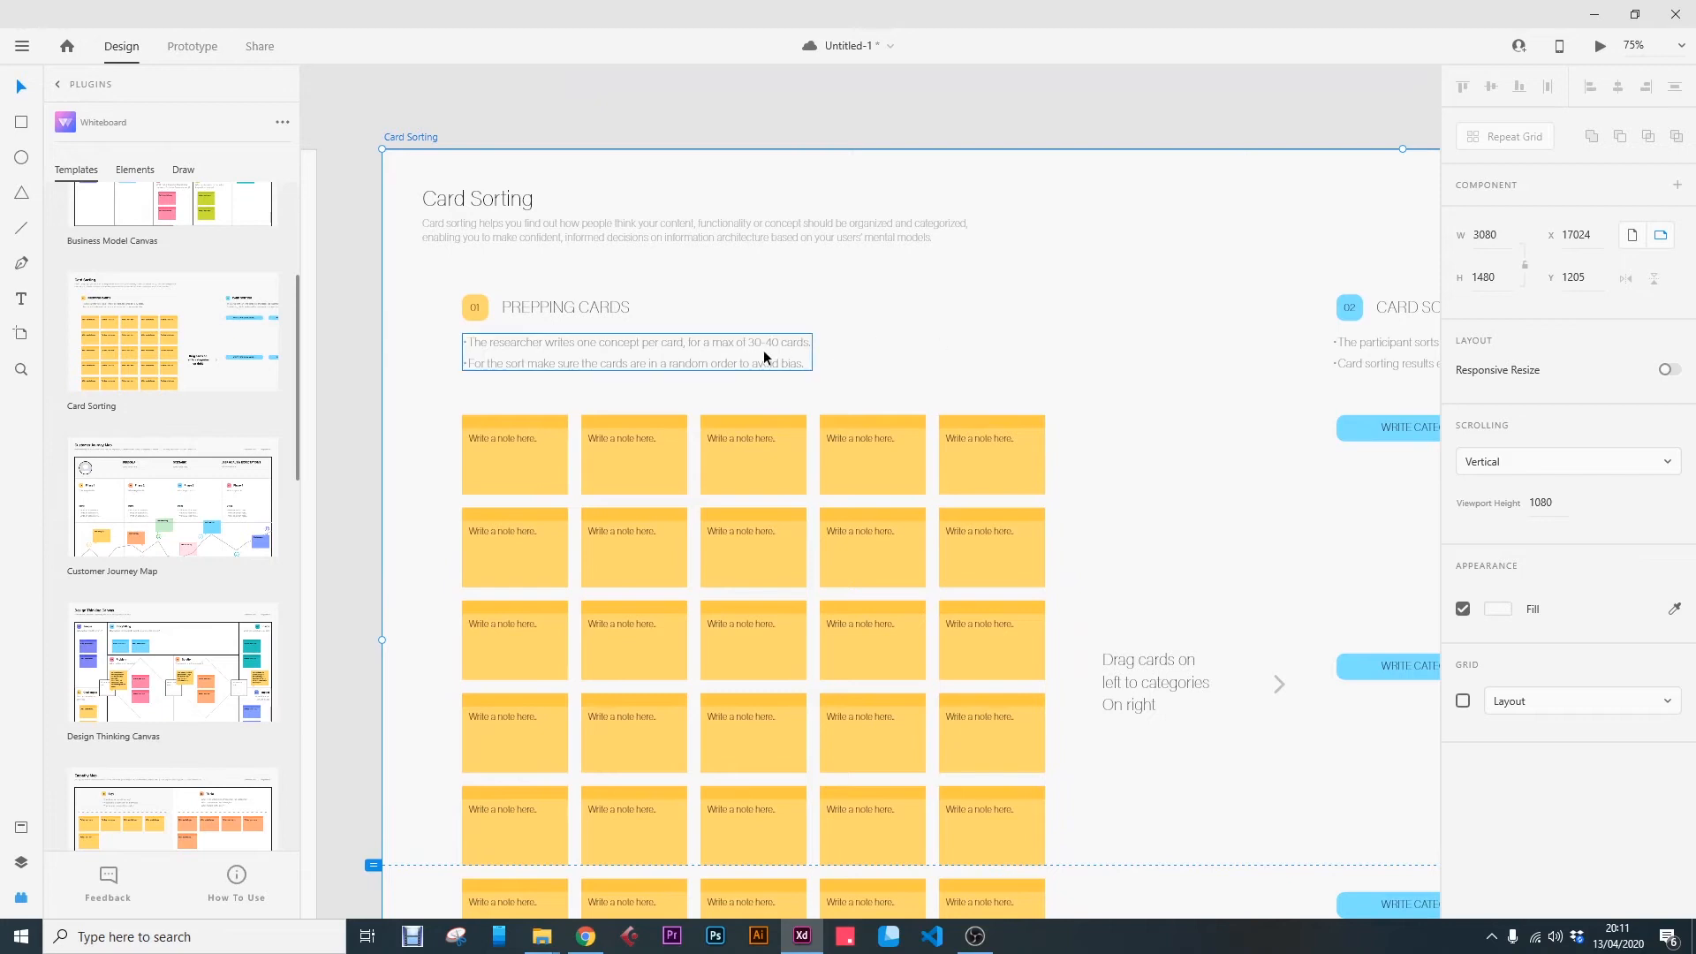
{"action": "scroll", "coordinate": [1132, 474], "scroll_direction": "down", "scroll_amount": 2}
{"action": "scroll", "coordinate": [1134, 474], "scroll_direction": "down", "scroll_amount": 1}
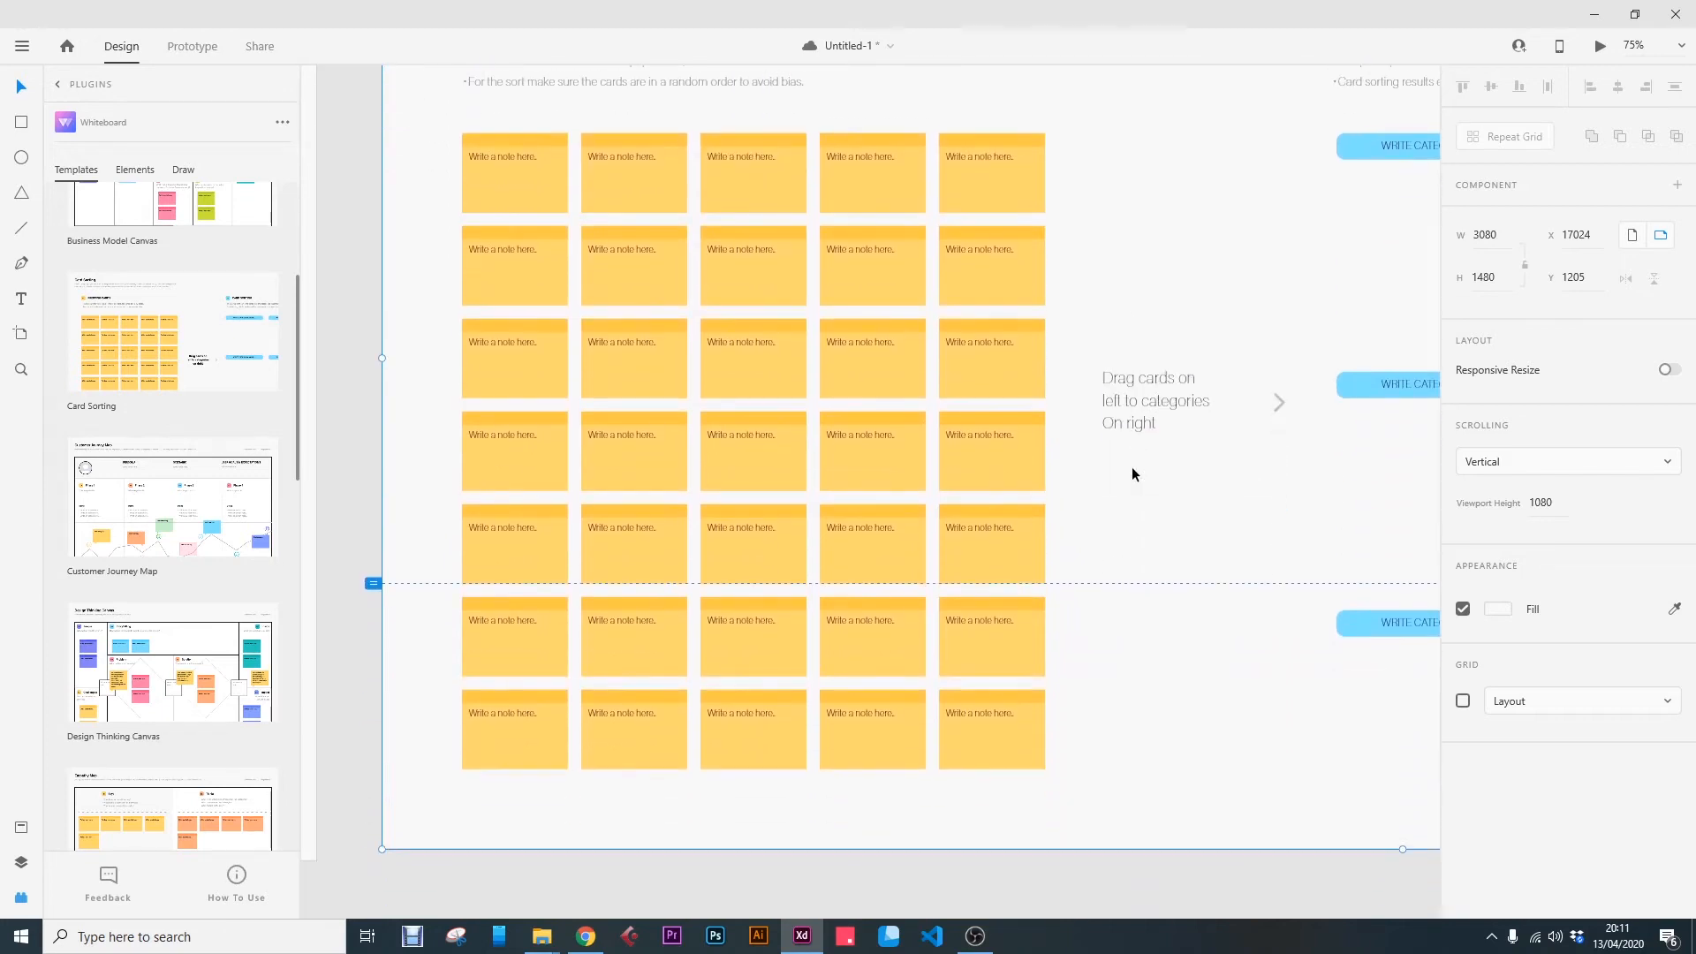
{"action": "scroll", "coordinate": [1133, 474], "scroll_direction": "up", "scroll_amount": 1}
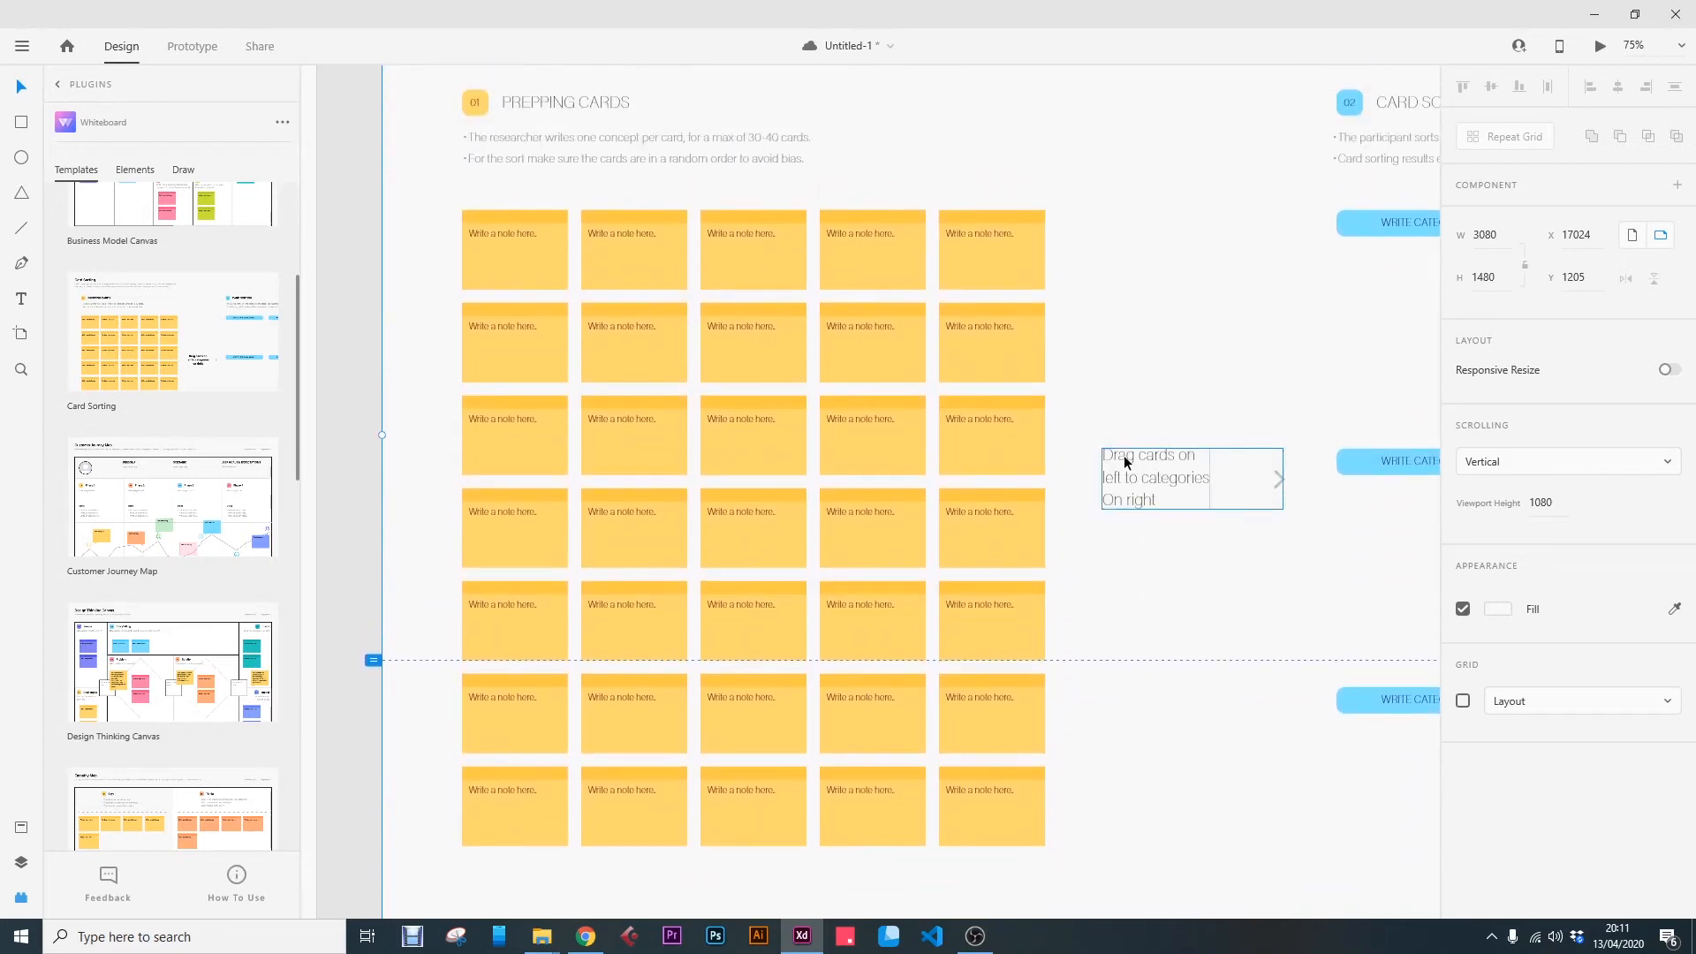
Step: Replace the placeholder text on the last note in the first row of Prepping Cards with "Product"
{"action": "double_click", "coordinate": [991, 233]}
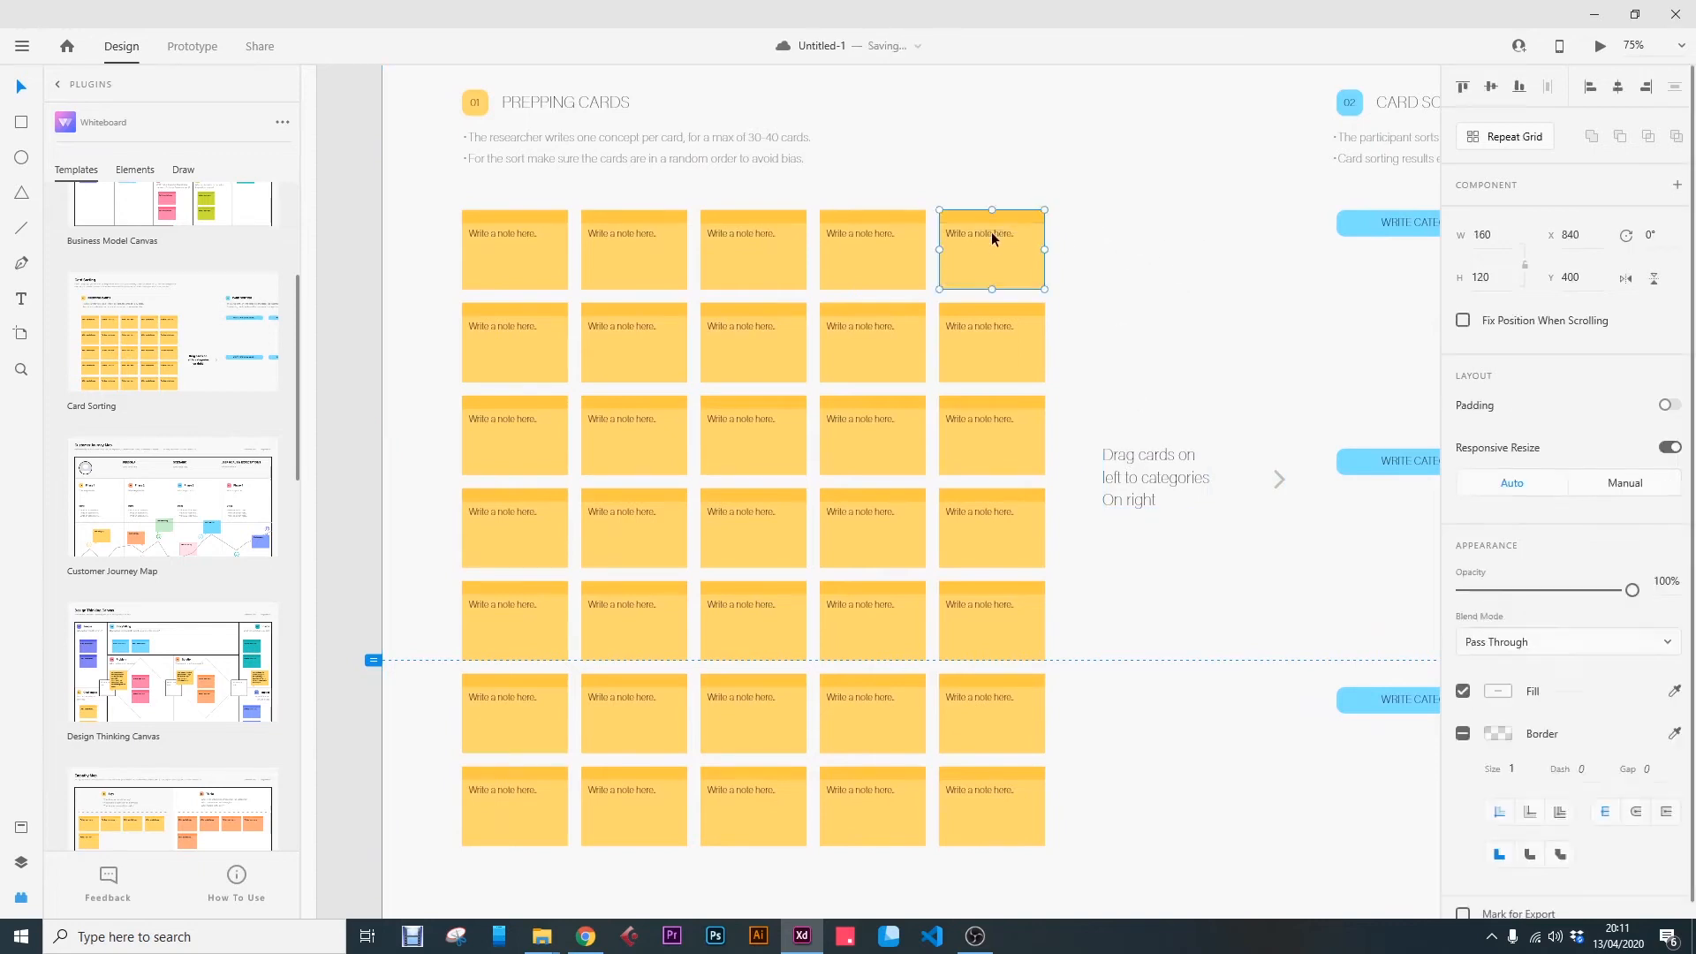
{"action": "double_click", "coordinate": [1012, 239]}
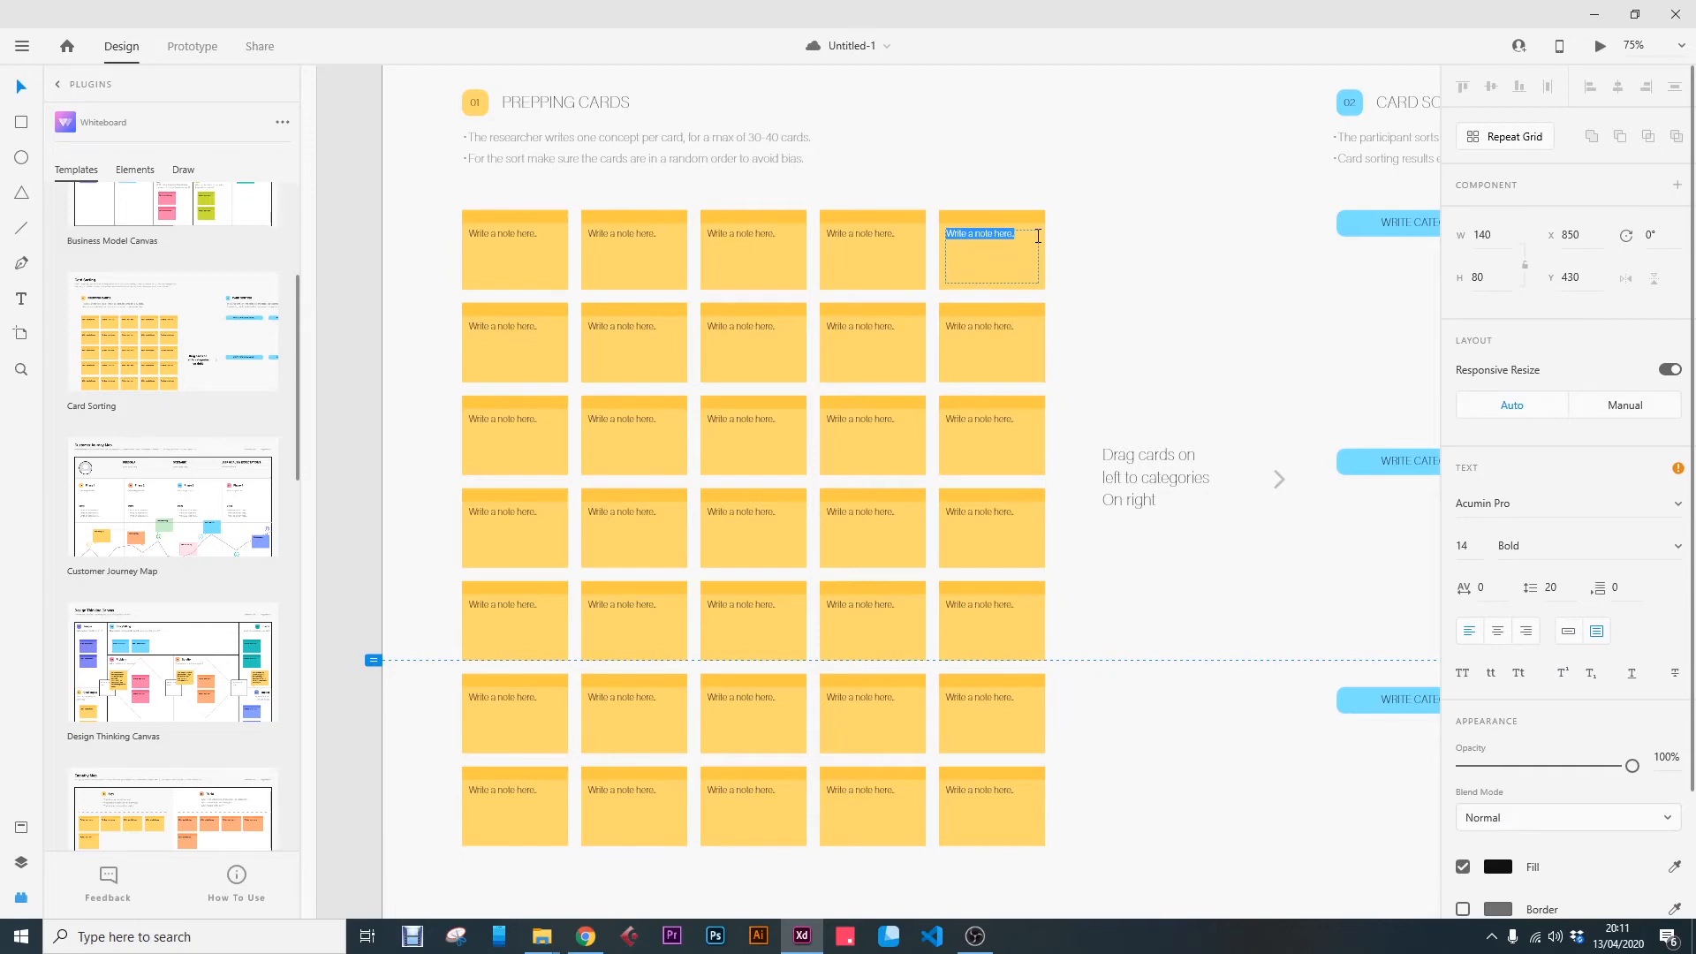
{"action": "type", "text": "Al"}
{"action": "type", "text": "uct"}
{"action": "key", "text": "BackSpace"}
{"action": "key", "text": "BackSpace"}
{"action": "key", "text": "BackSpace"}
{"action": "key", "text": "BackSpace"}
{"action": "key", "text": "BackSpace"}
{"action": "key", "text": "BackSpace"}
{"action": "key", "text": "BackSpace"}
{"action": "key", "text": "BackSpace"}
{"action": "key", "text": "BackSpace"}
{"action": "key", "text": "BackSpace"}
{"action": "key", "text": "BackSpace"}
{"action": "key", "text": "BackSpace"}
{"action": "key", "text": "BackSpace"}
{"action": "key", "text": "BackSpace"}
{"action": "key", "text": "BackSpace"}
{"action": "key", "text": "BackSpace"}
{"action": "key", "text": "BackSpace"}
{"action": "key", "text": "BackSpace"}
{"action": "key", "text": "BackSpace"}
{"action": "key", "text": "BackSpace"}
{"action": "key", "text": "Escape"}
{"action": "left_click_drag", "start_coordinate": [1304, 325], "coordinate": [745, 400]}
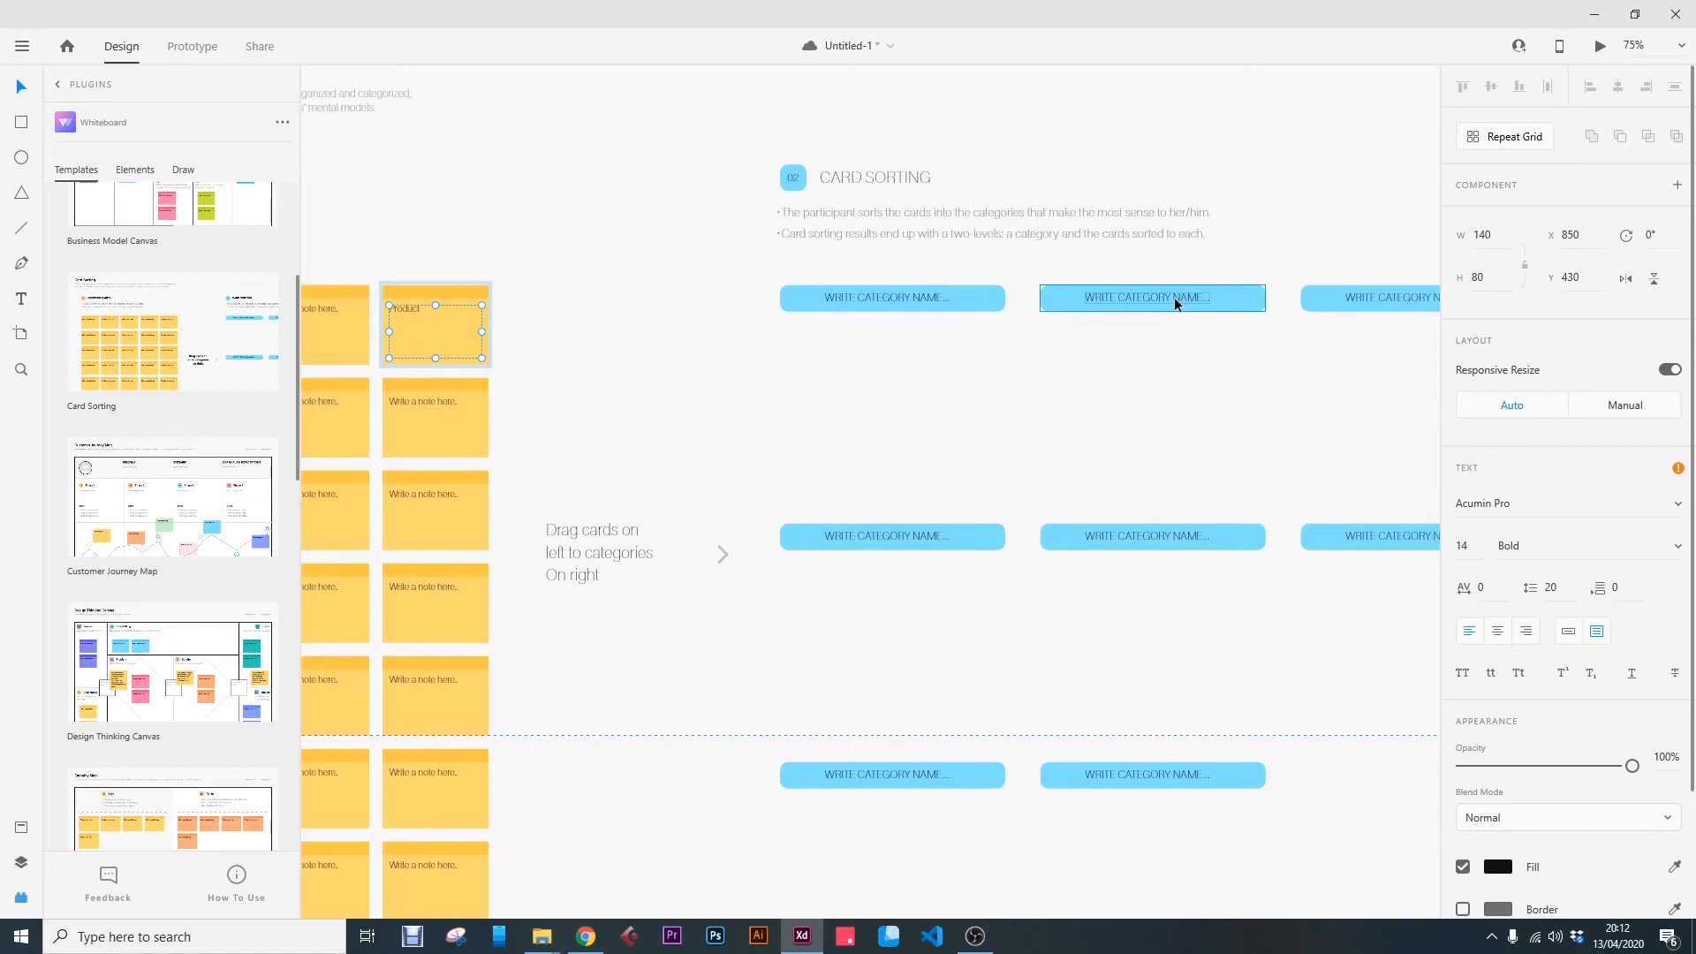
{"action": "left_click", "coordinate": [519, 226]}
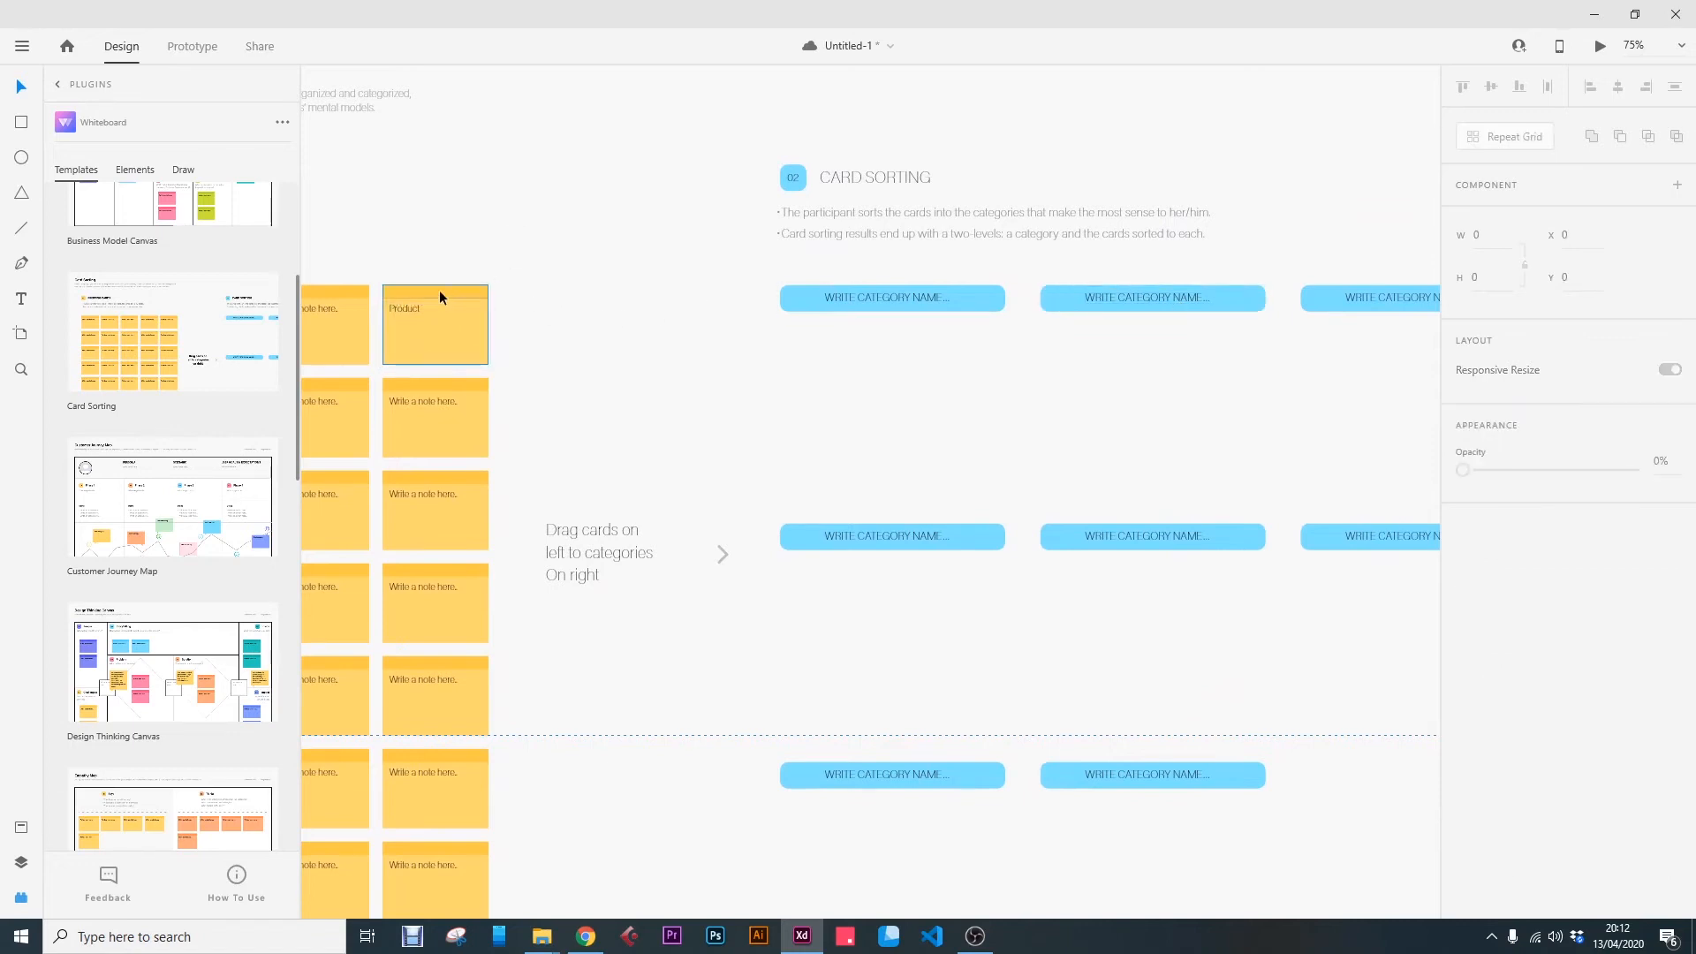
Step: Move the Product card and another note beneath the first category heading, and two more notes beneath the second heading in the same row
{"action": "left_click", "coordinate": [437, 289]}
{"action": "left_click_drag", "start_coordinate": [437, 289], "coordinate": [927, 349]}
{"action": "left_click_drag", "start_coordinate": [357, 304], "coordinate": [841, 405]}
{"action": "left_click_drag", "start_coordinate": [418, 382], "coordinate": [1195, 337]}
{"action": "left_click_drag", "start_coordinate": [433, 482], "coordinate": [1161, 410]}
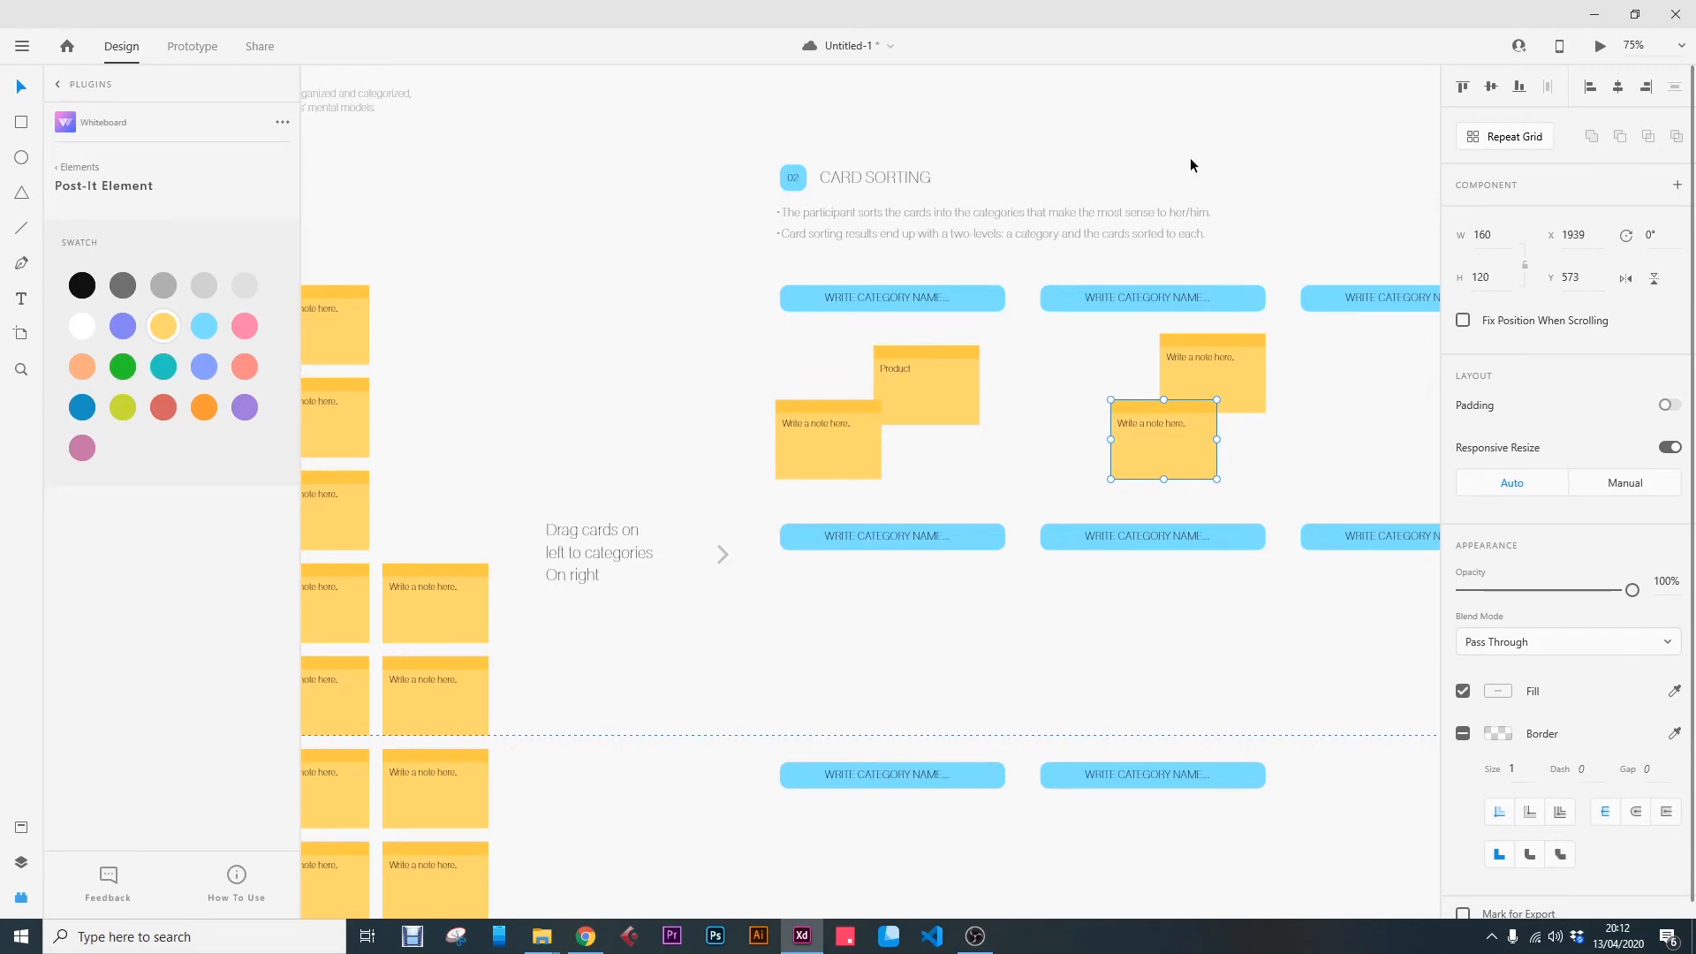
{"action": "key", "text": "ctrl+minus"}
{"action": "key", "text": "ctrl+minus"}
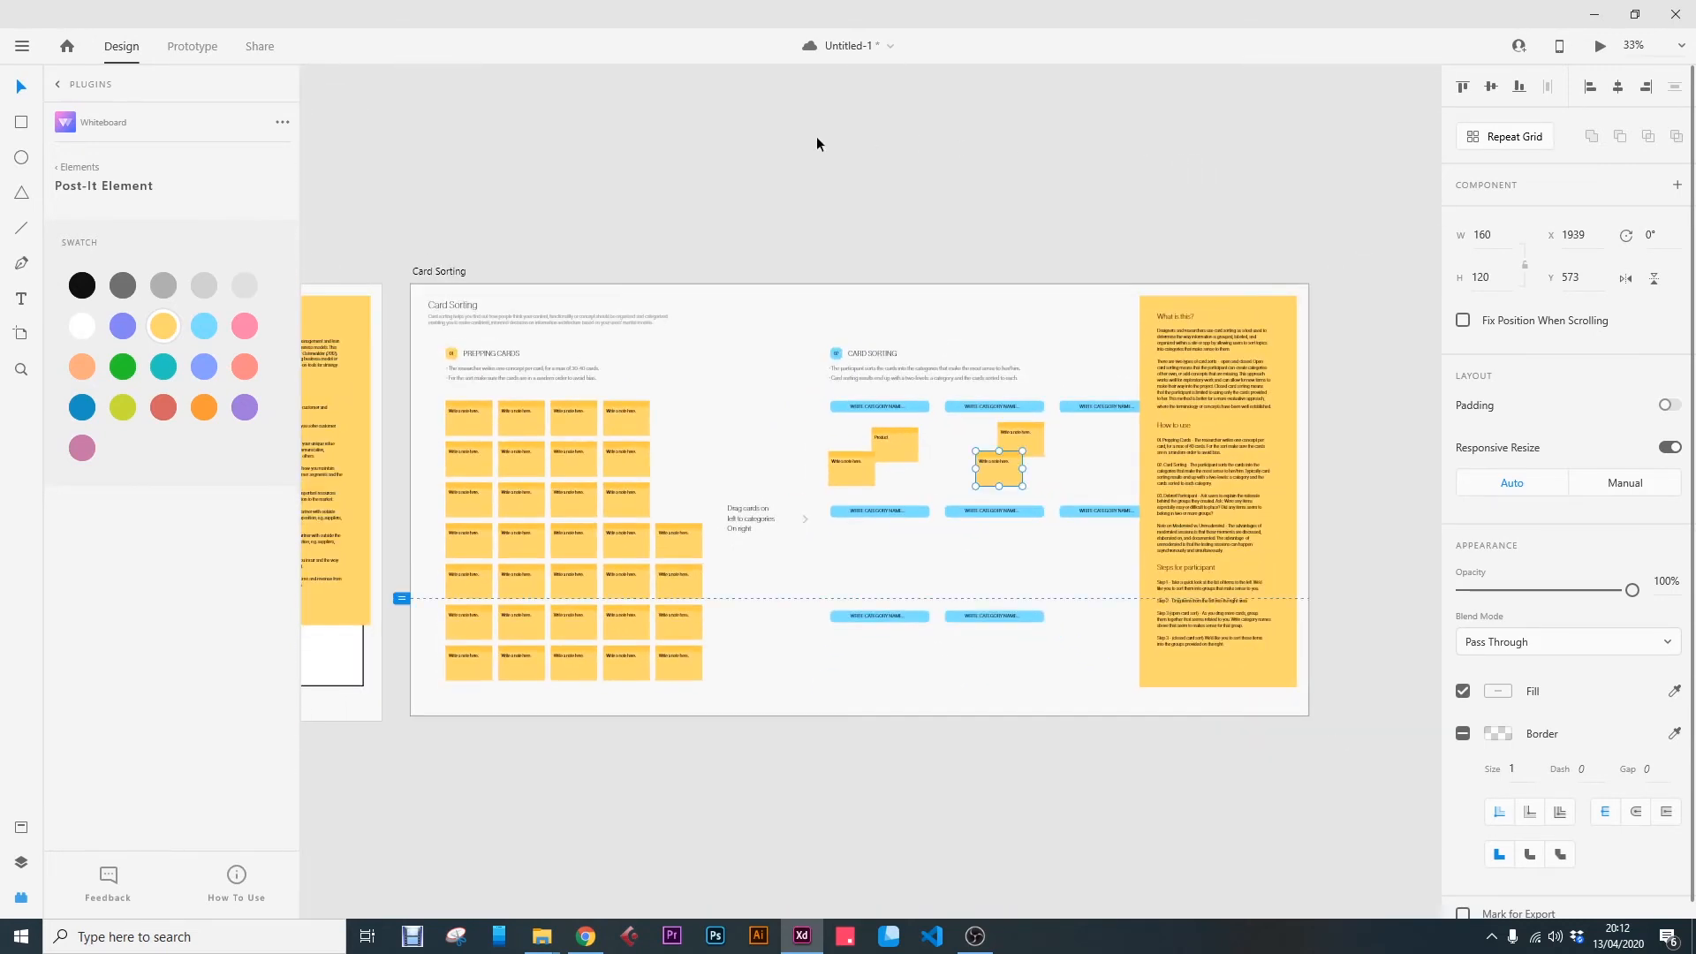
{"action": "left_click", "coordinate": [574, 168]}
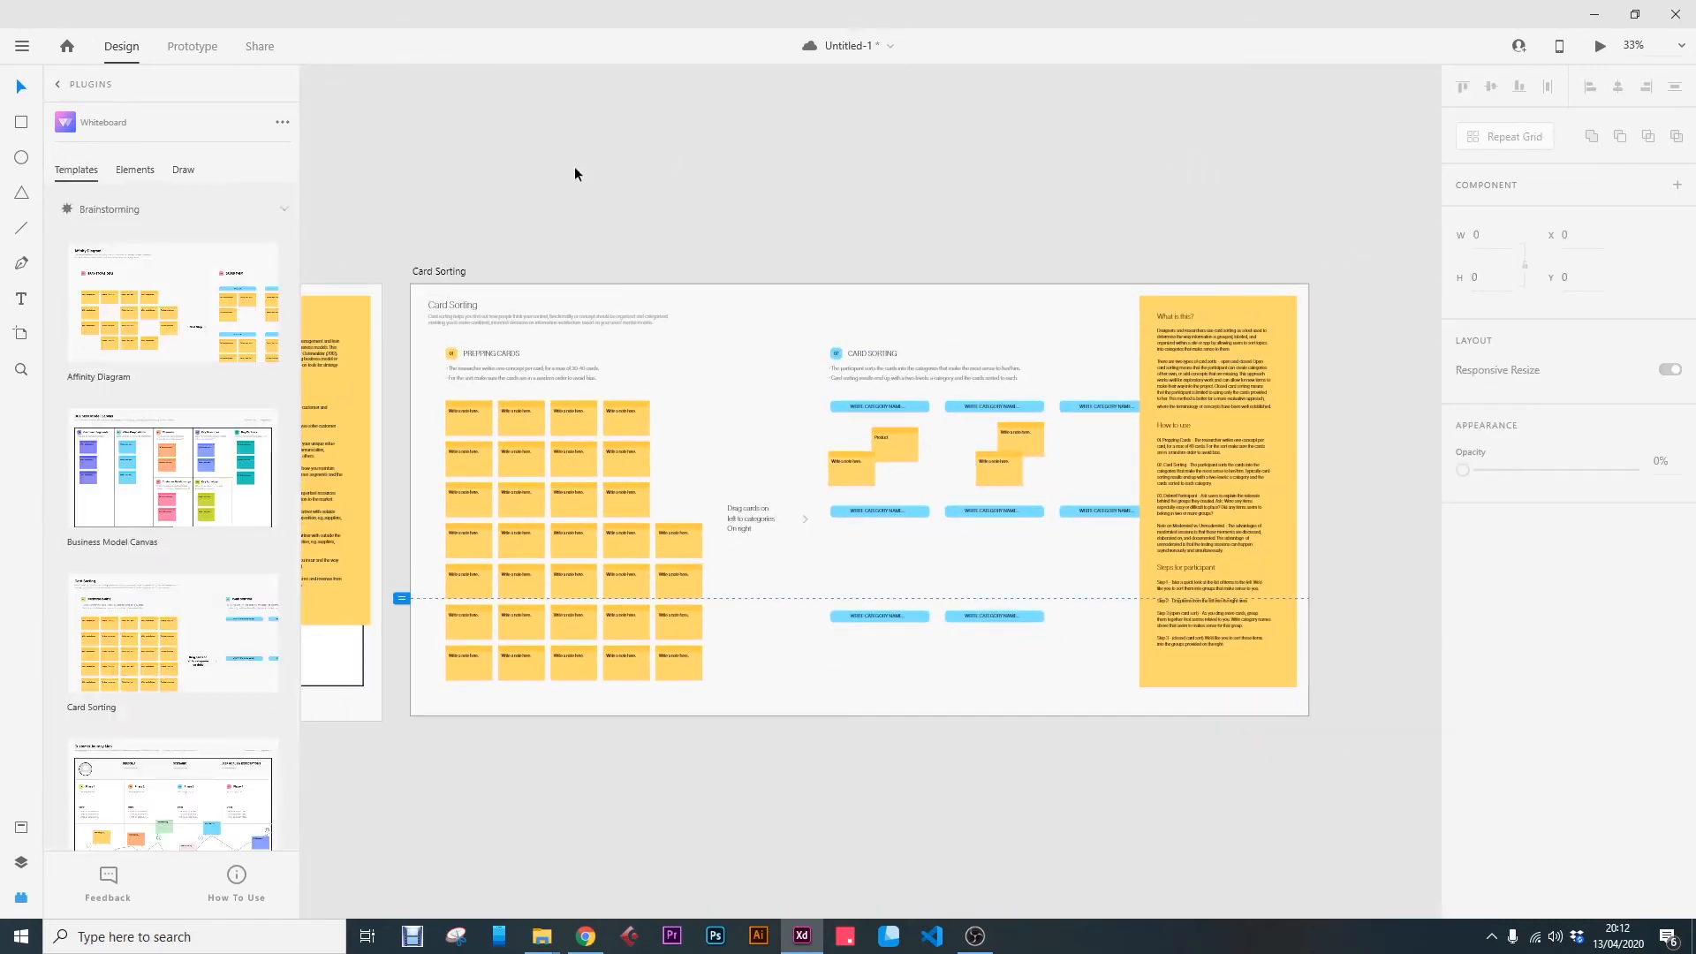
Step: Look through the remaining Brainstorming, Drawing and Flowcharts templates as far as the Team Management category
{"action": "scroll", "coordinate": [214, 489], "scroll_direction": "down", "scroll_amount": 7}
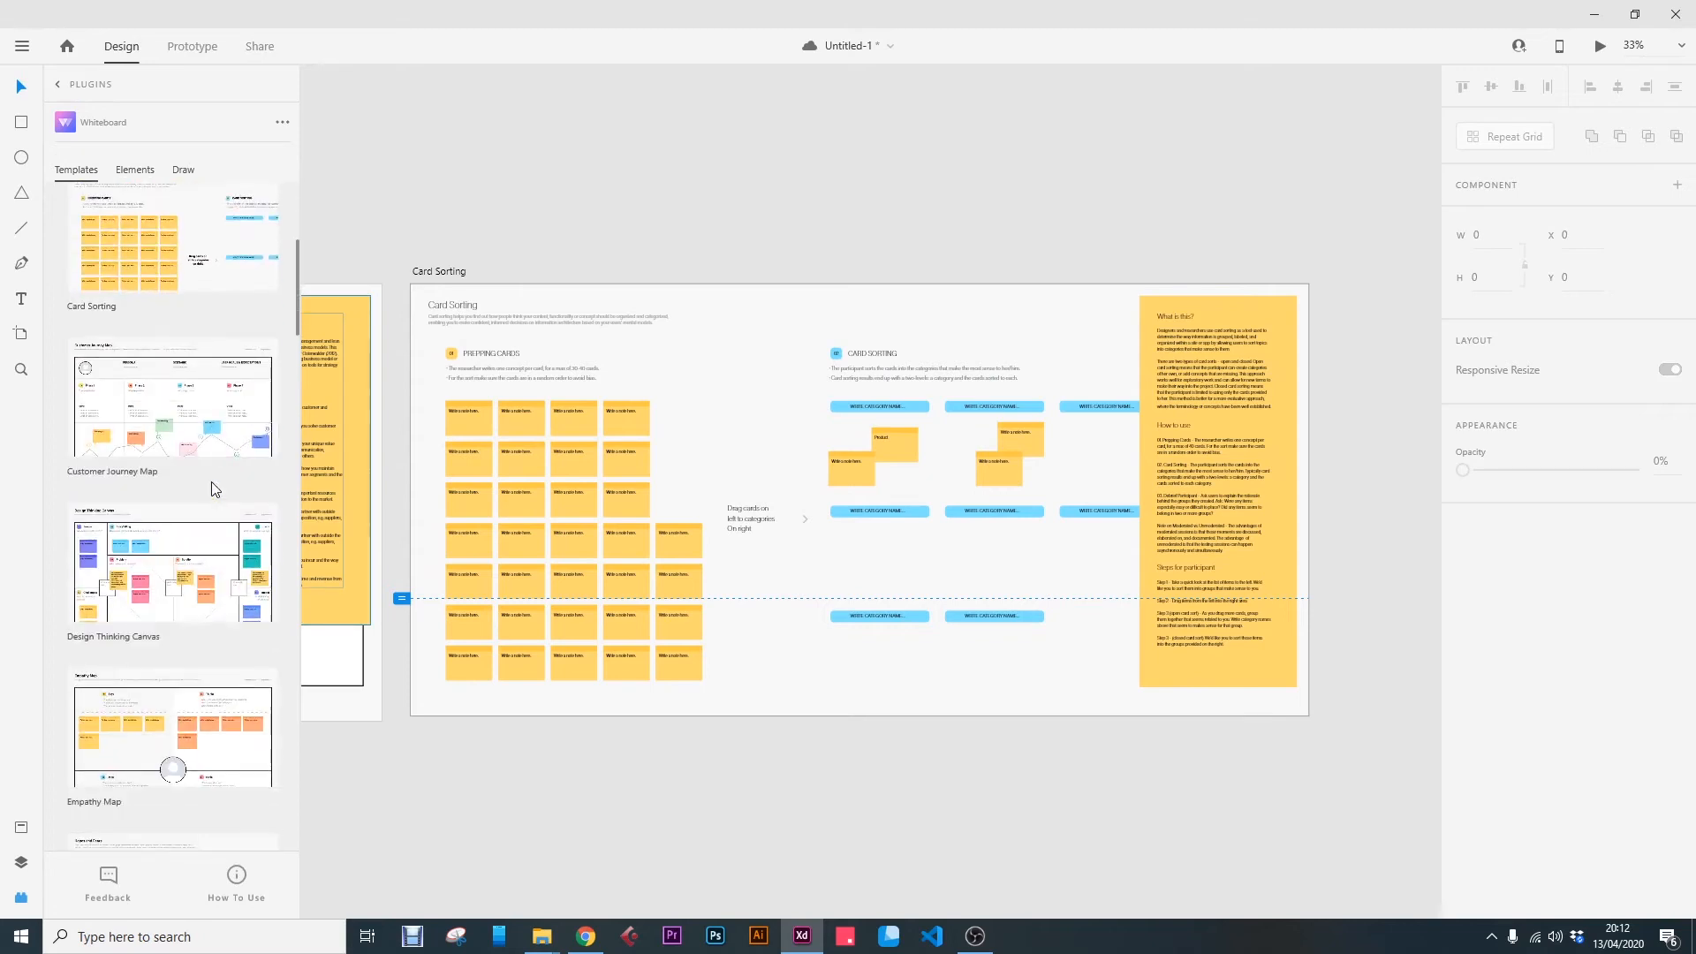
{"action": "scroll", "coordinate": [214, 489], "scroll_direction": "down", "scroll_amount": 2}
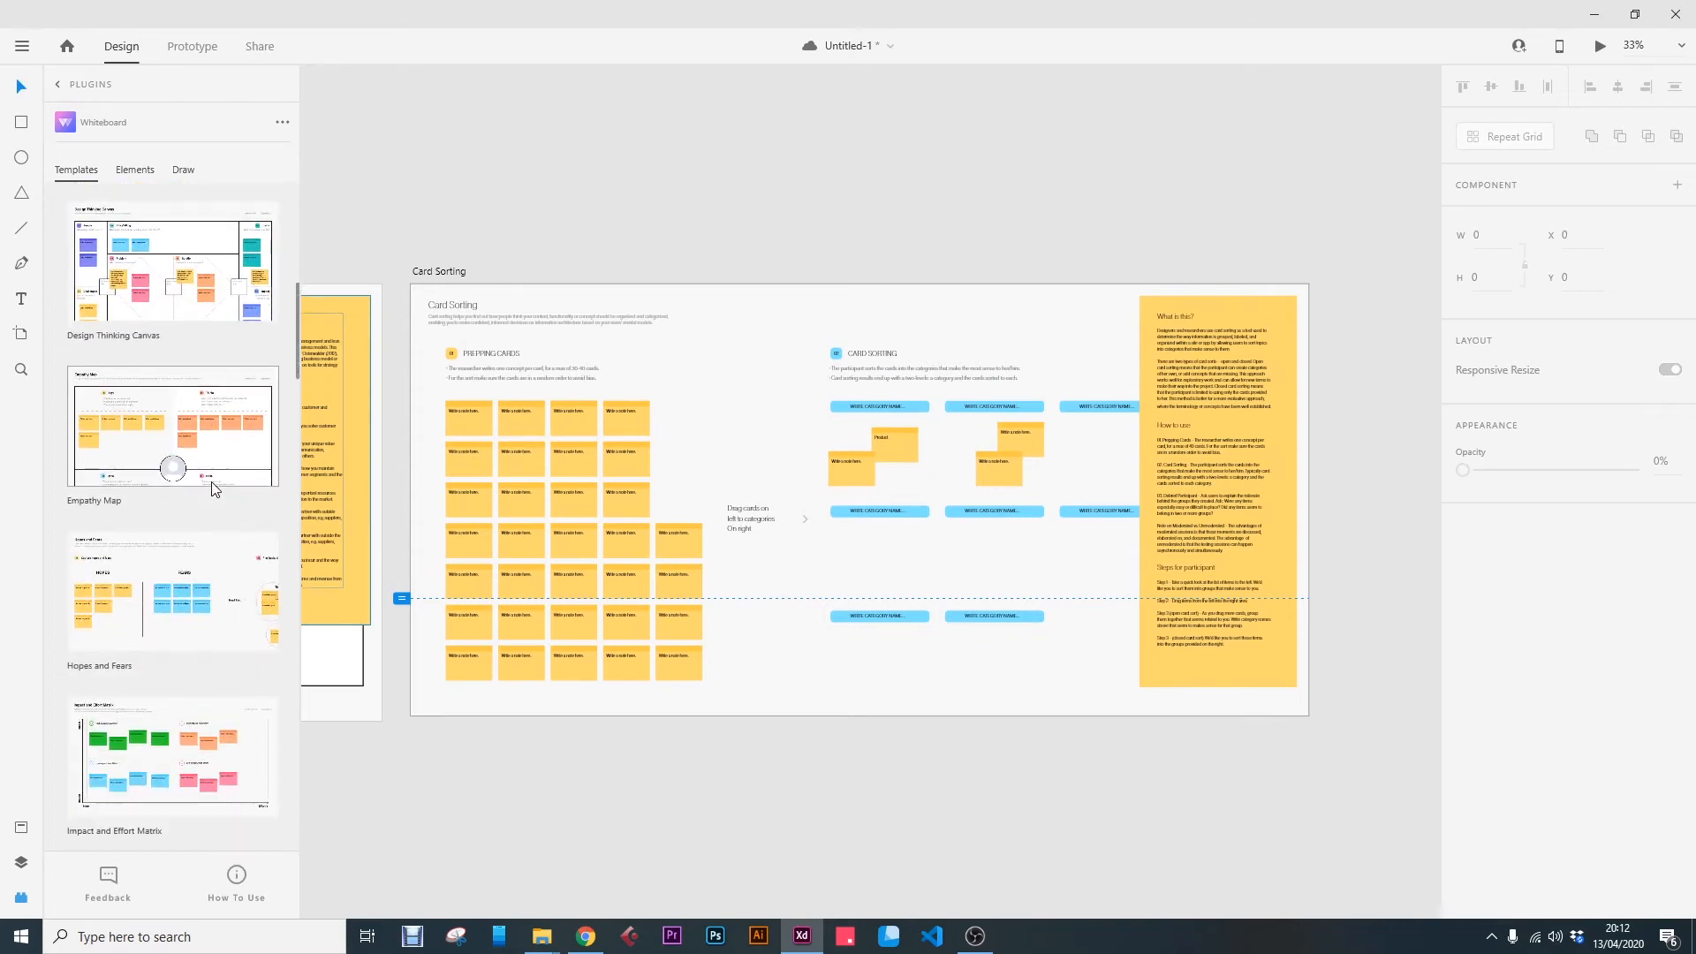
{"action": "scroll", "coordinate": [214, 486], "scroll_direction": "down", "scroll_amount": 2}
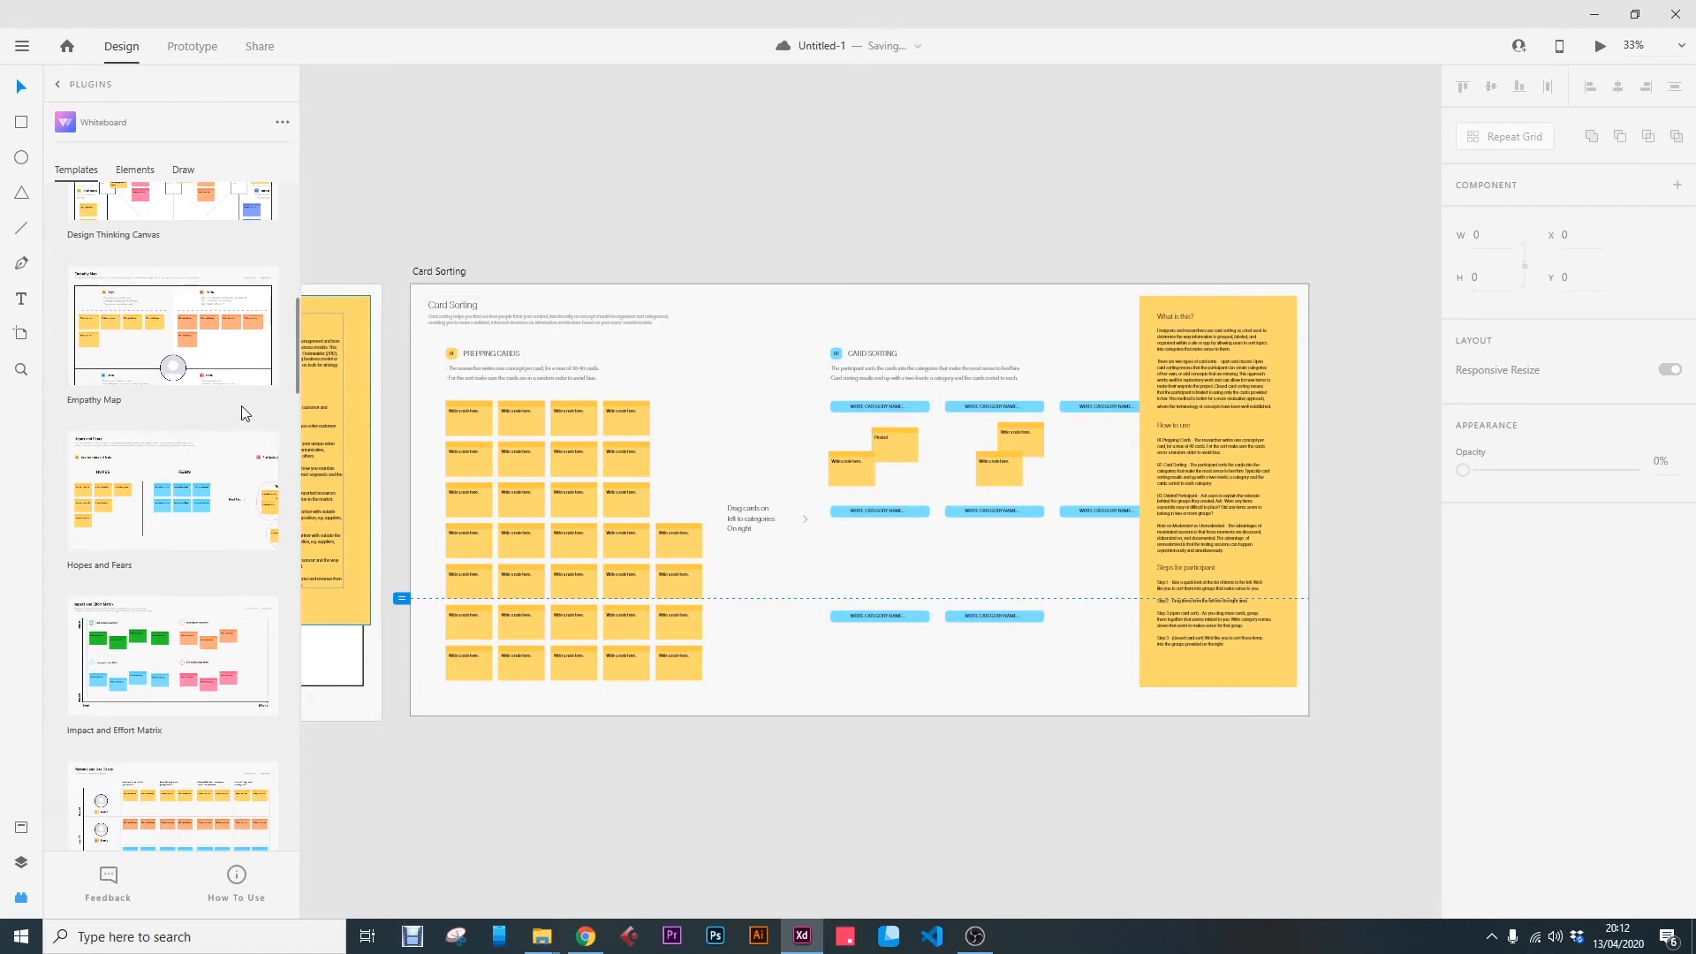
{"action": "scroll", "coordinate": [239, 436], "scroll_direction": "down", "scroll_amount": 2}
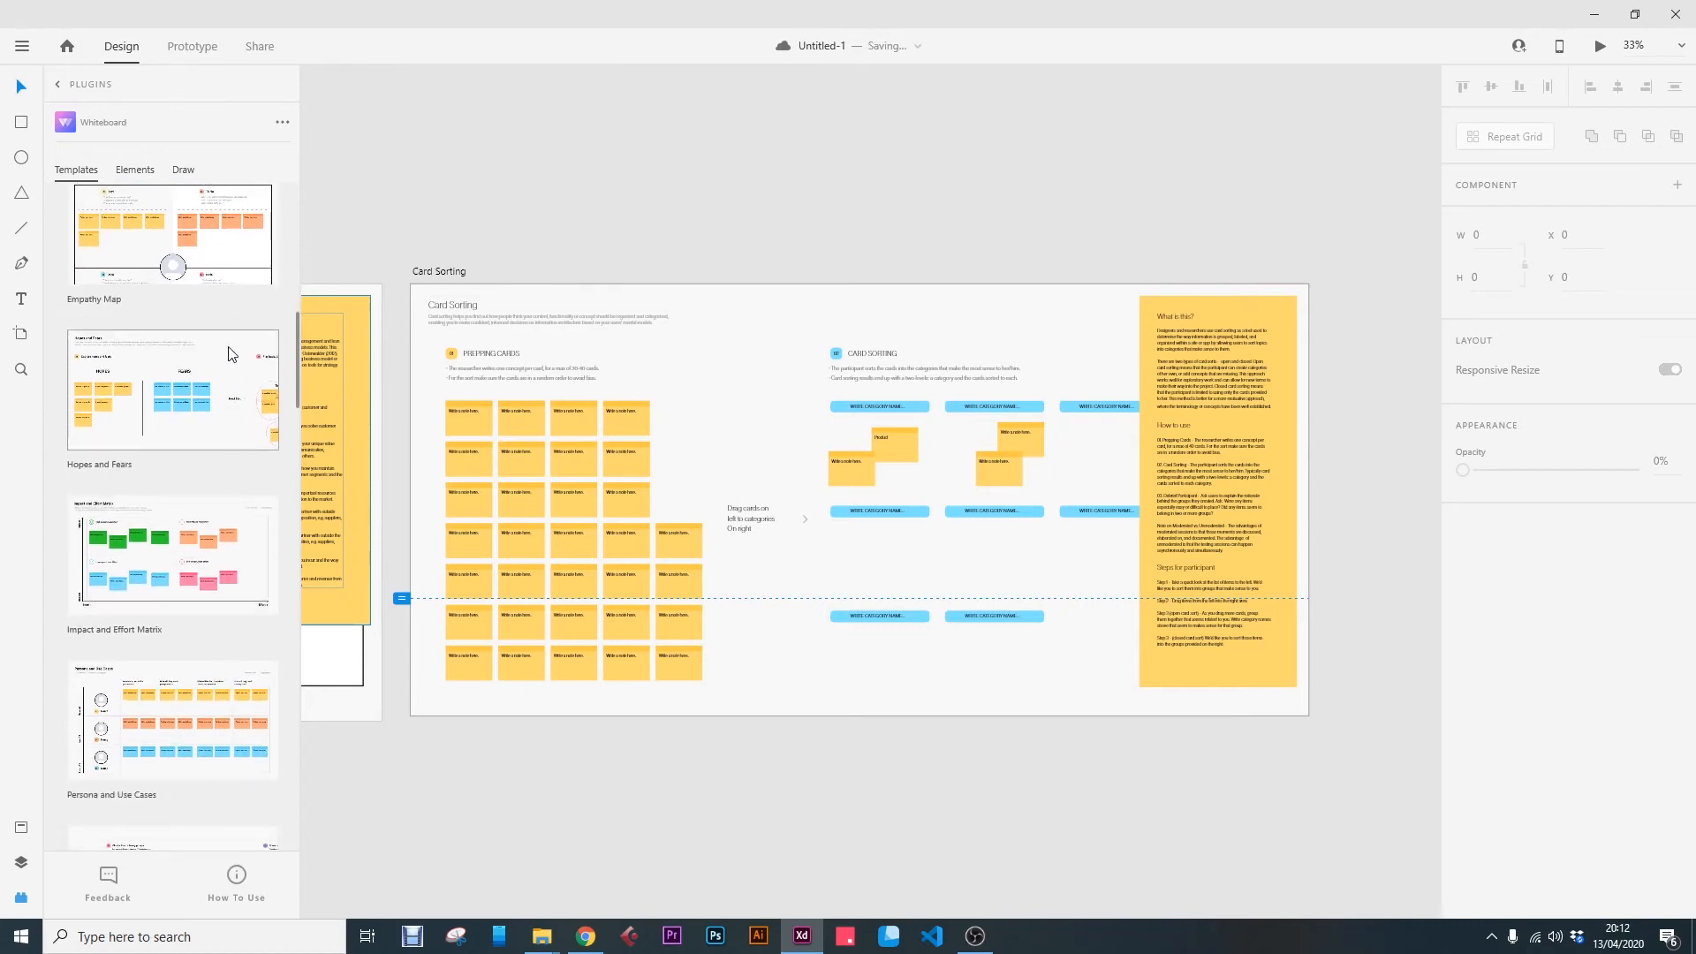
{"action": "scroll", "coordinate": [209, 357], "scroll_direction": "down", "scroll_amount": 8}
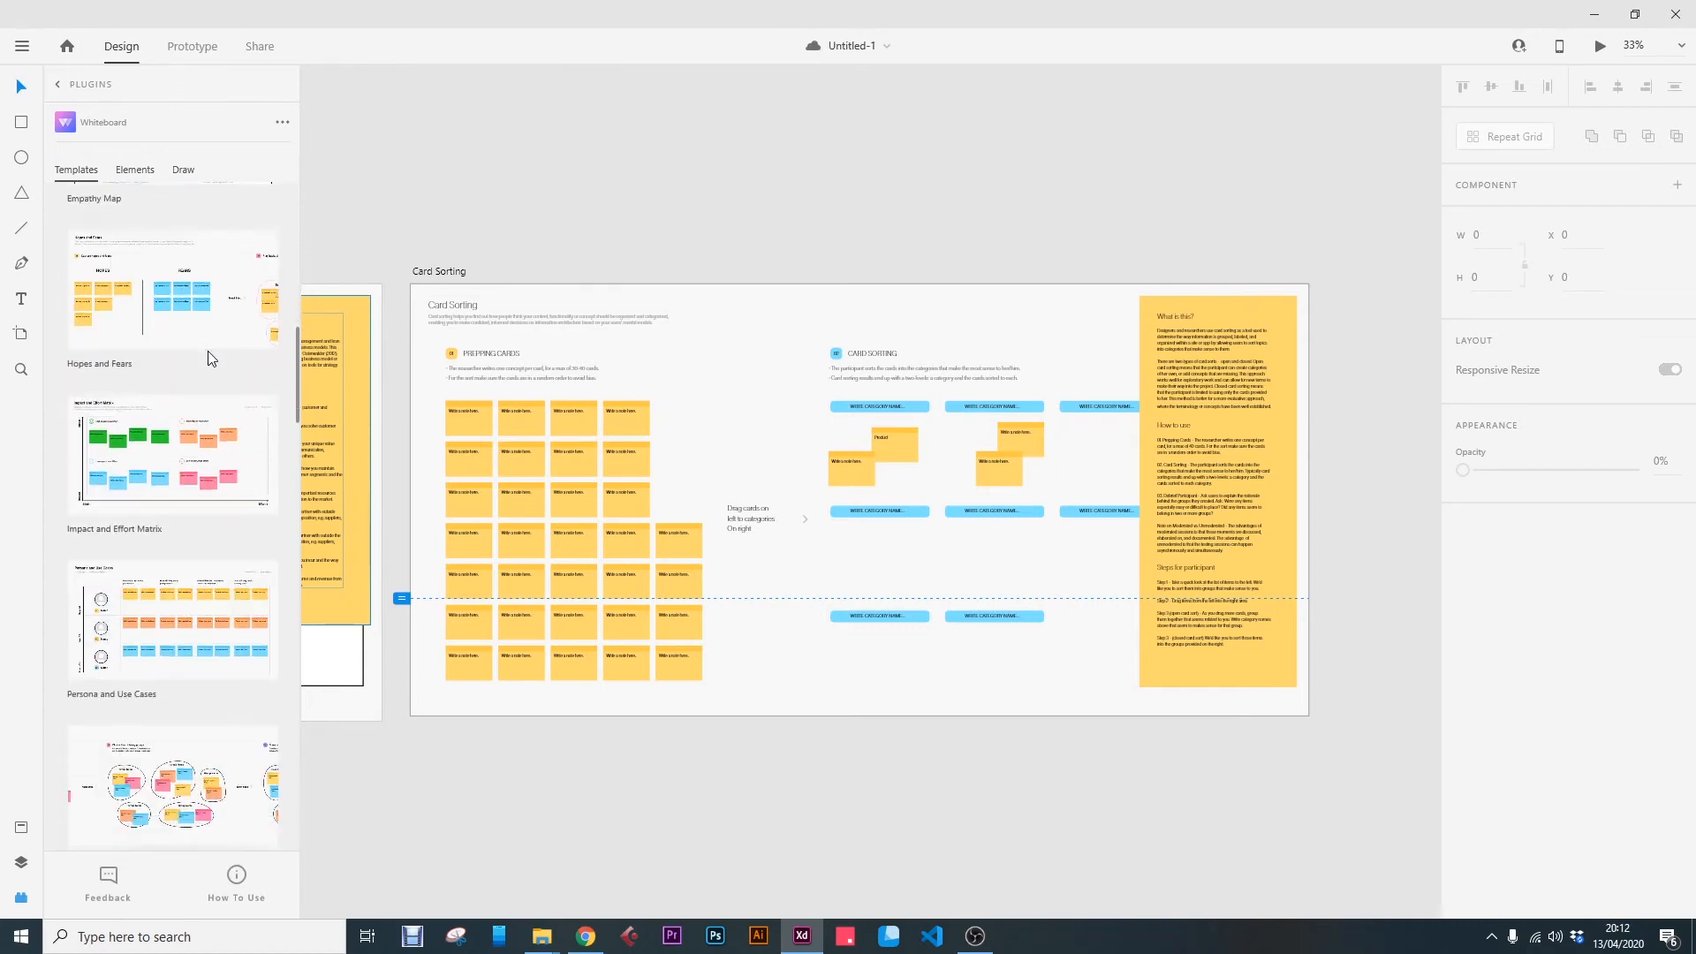
{"action": "scroll", "coordinate": [212, 367], "scroll_direction": "down", "scroll_amount": 6}
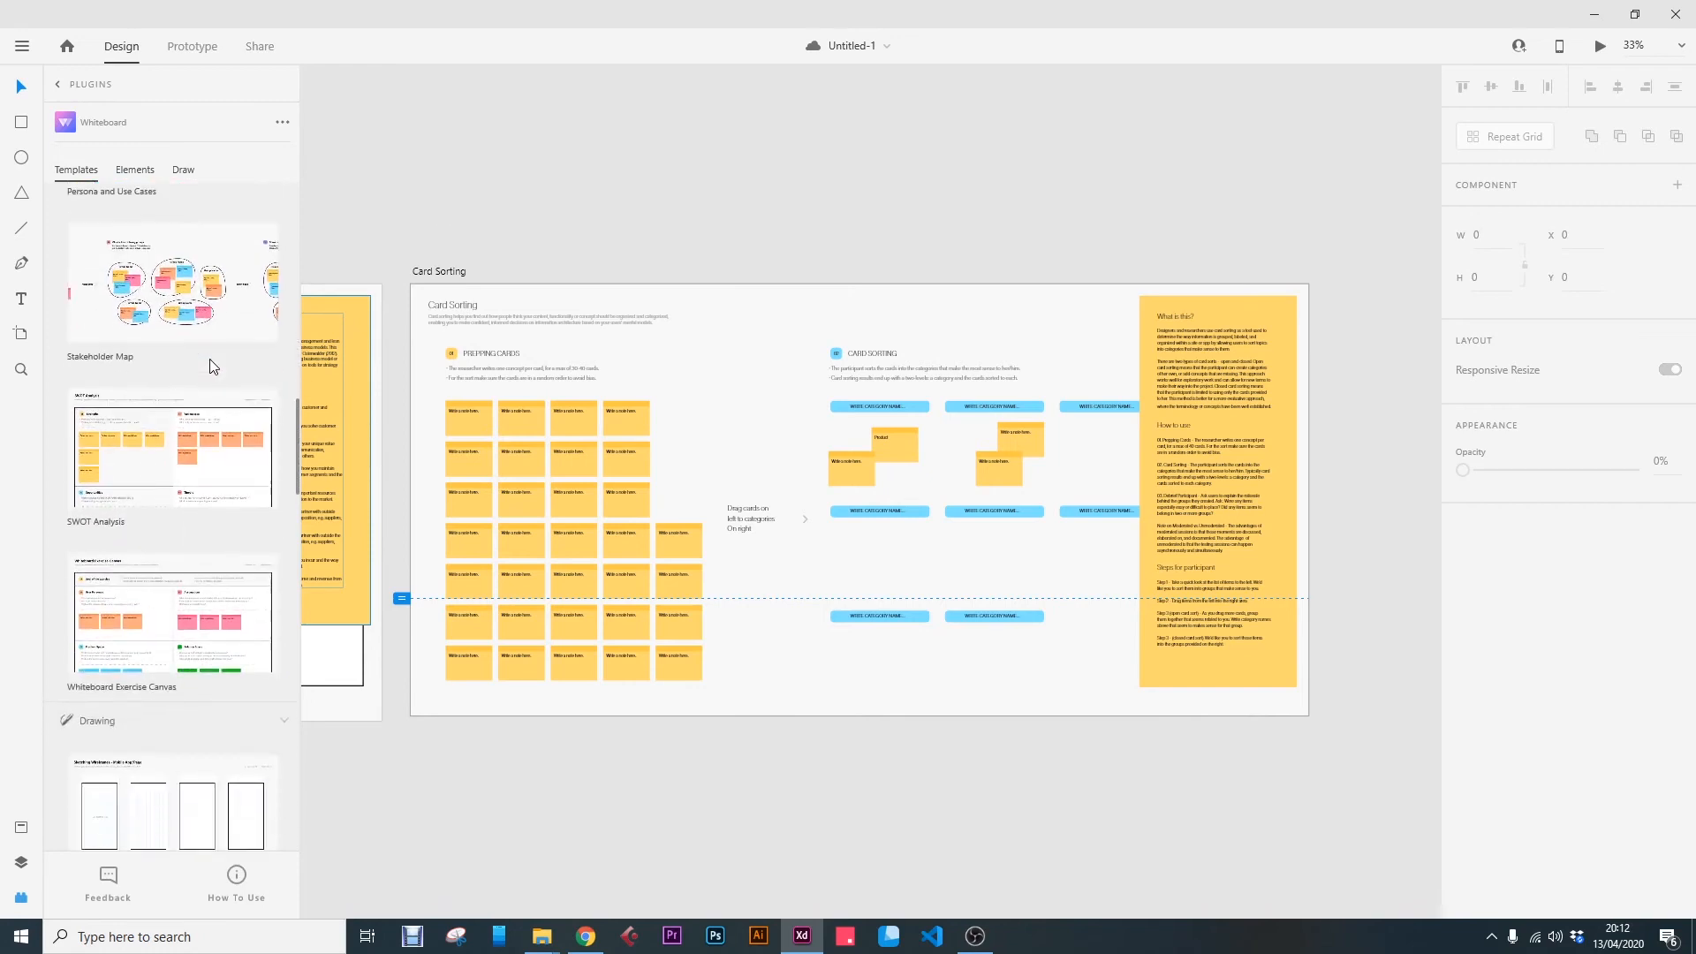
{"action": "scroll", "coordinate": [212, 366], "scroll_direction": "down", "scroll_amount": 14}
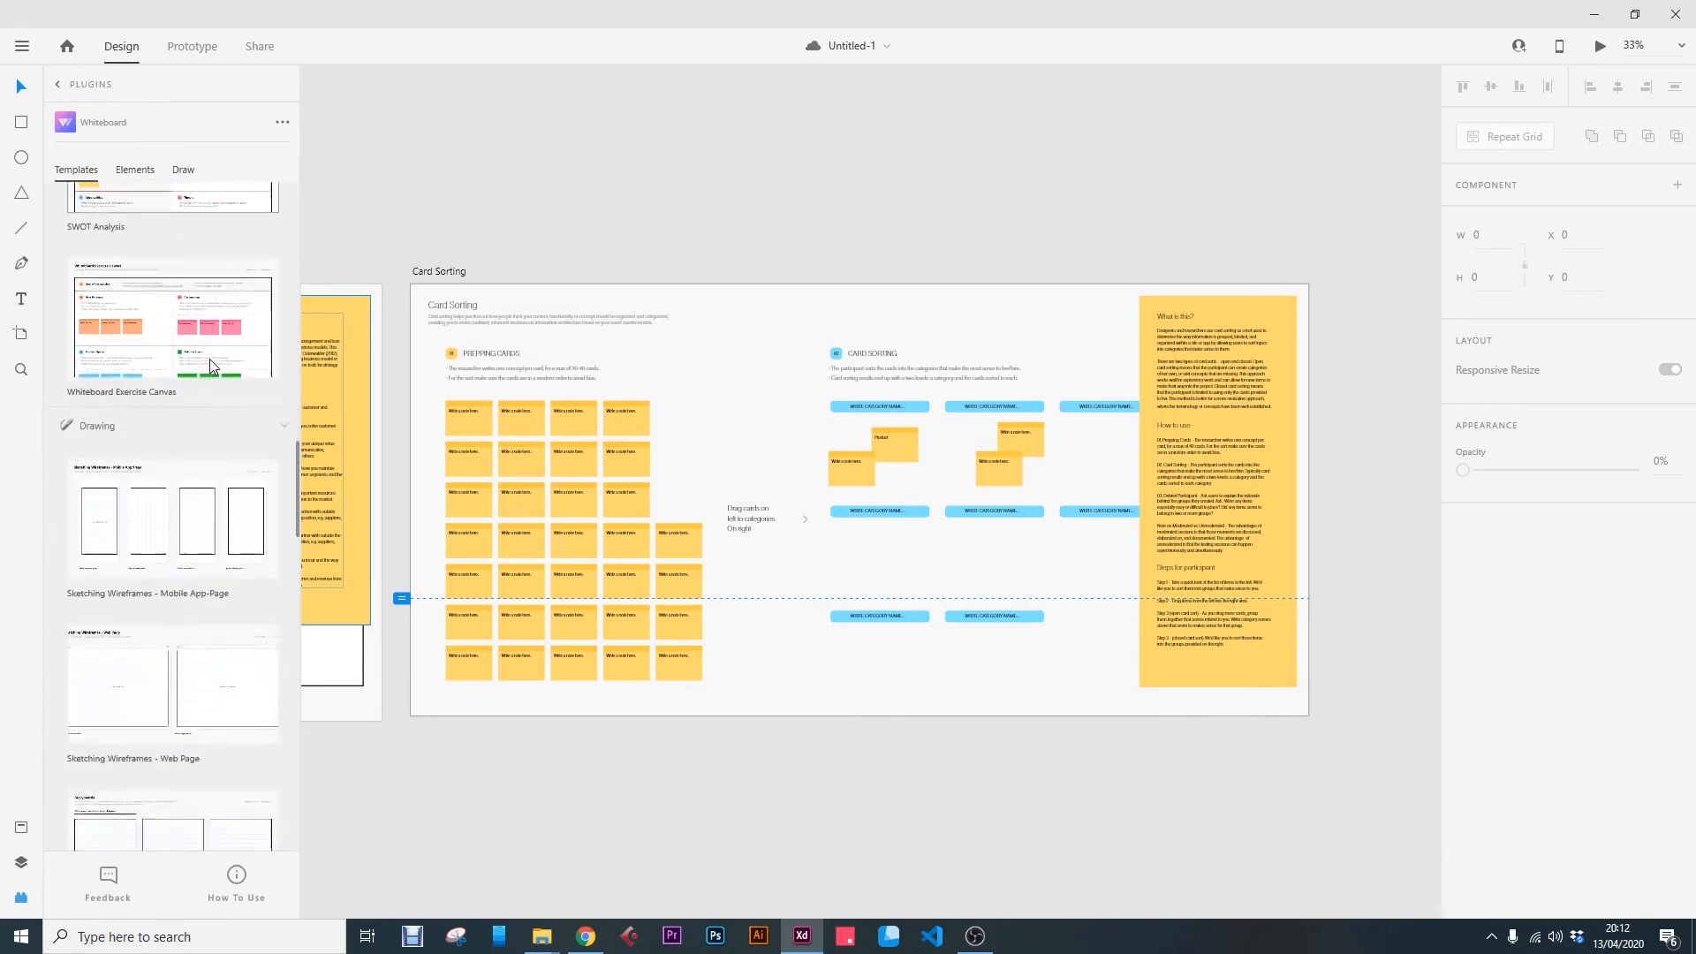
{"action": "scroll", "coordinate": [213, 367], "scroll_direction": "down", "scroll_amount": 18}
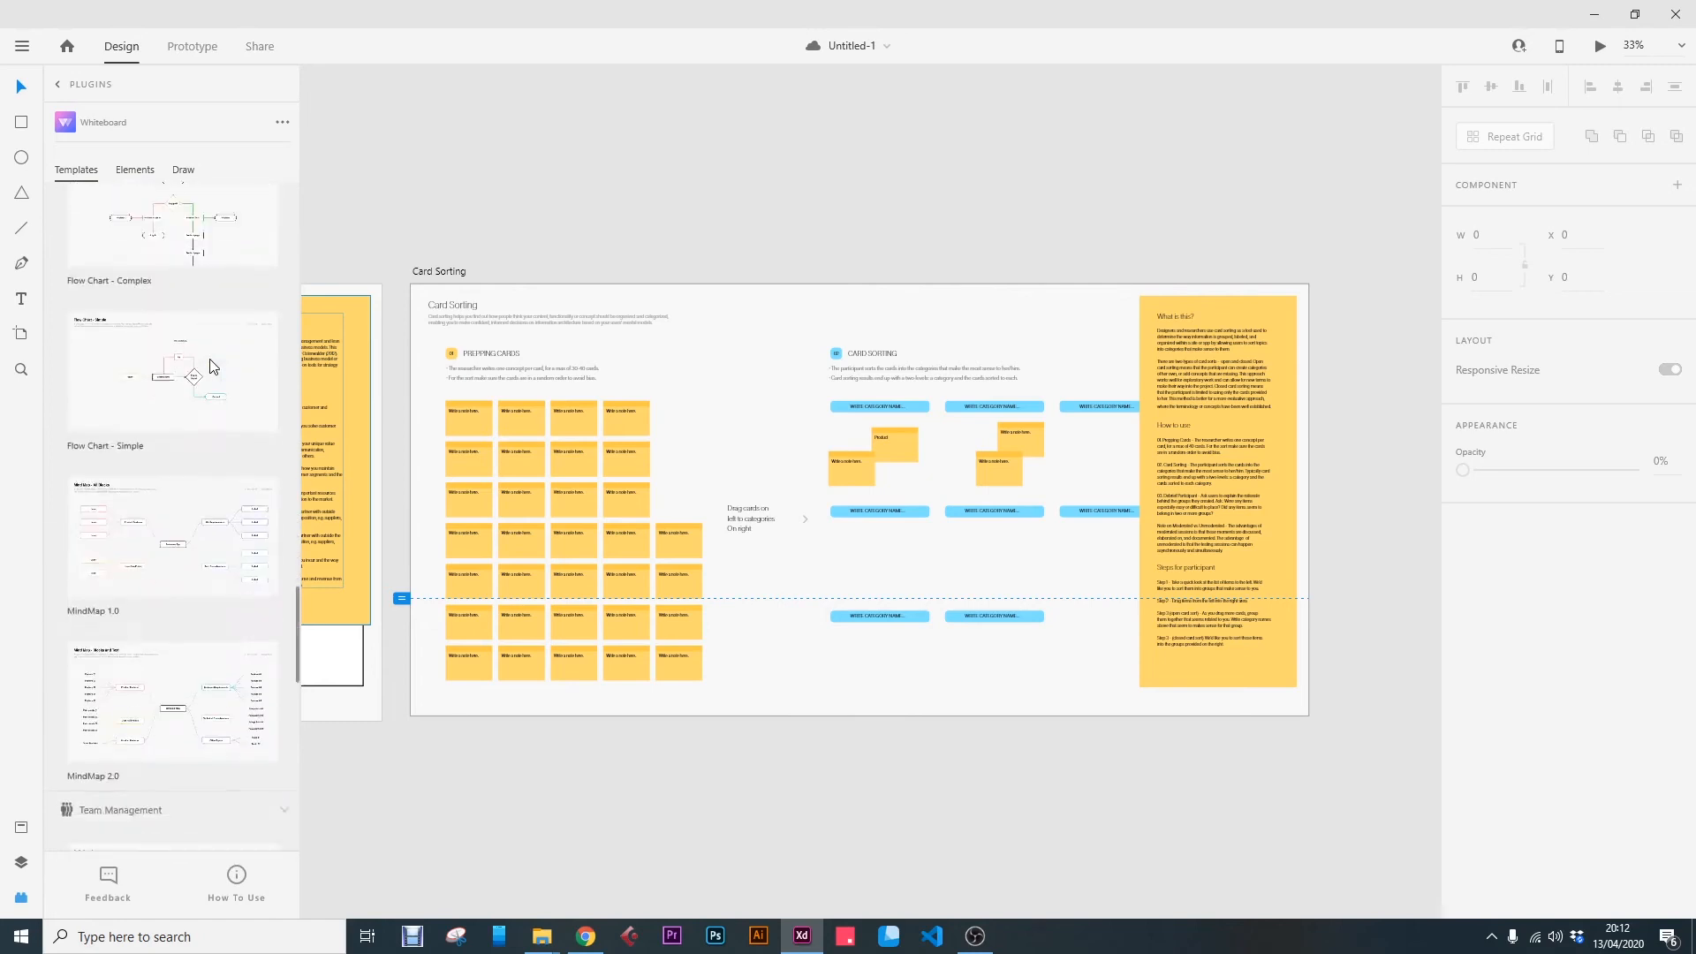
{"action": "scroll", "coordinate": [212, 367], "scroll_direction": "up", "scroll_amount": 2}
{"action": "scroll", "coordinate": [212, 367], "scroll_direction": "down", "scroll_amount": 2}
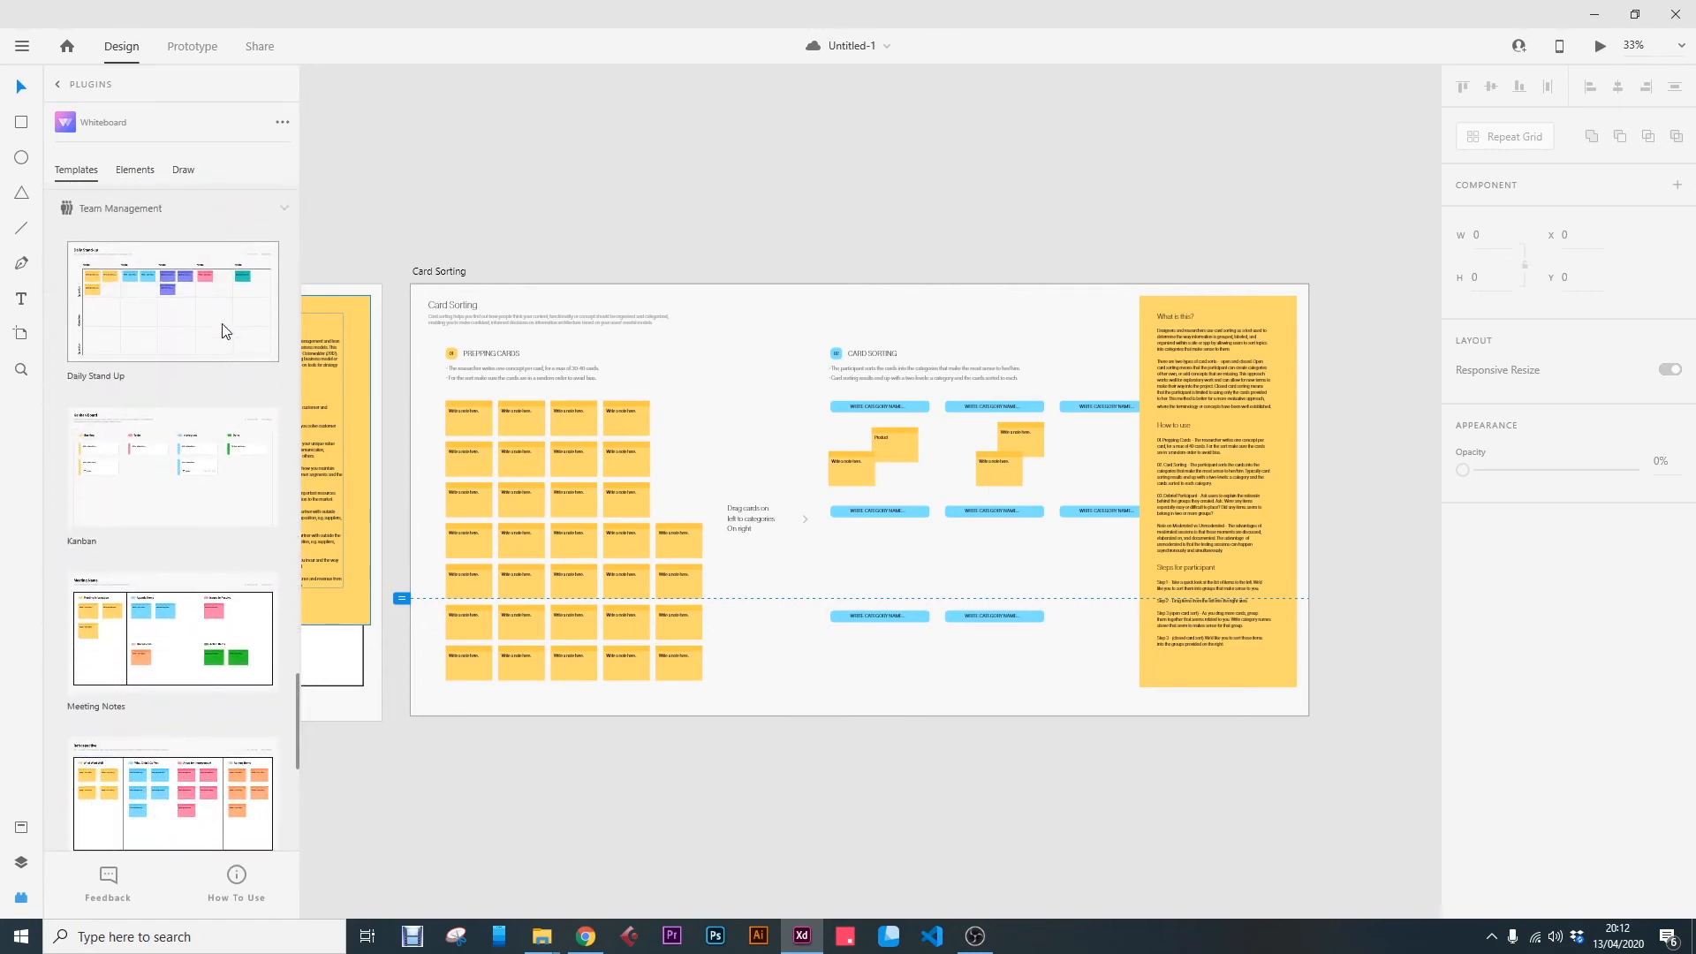
Step: Add the Daily Stand Up and Kanban templates from the Team Management category
{"action": "left_click", "coordinate": [184, 272]}
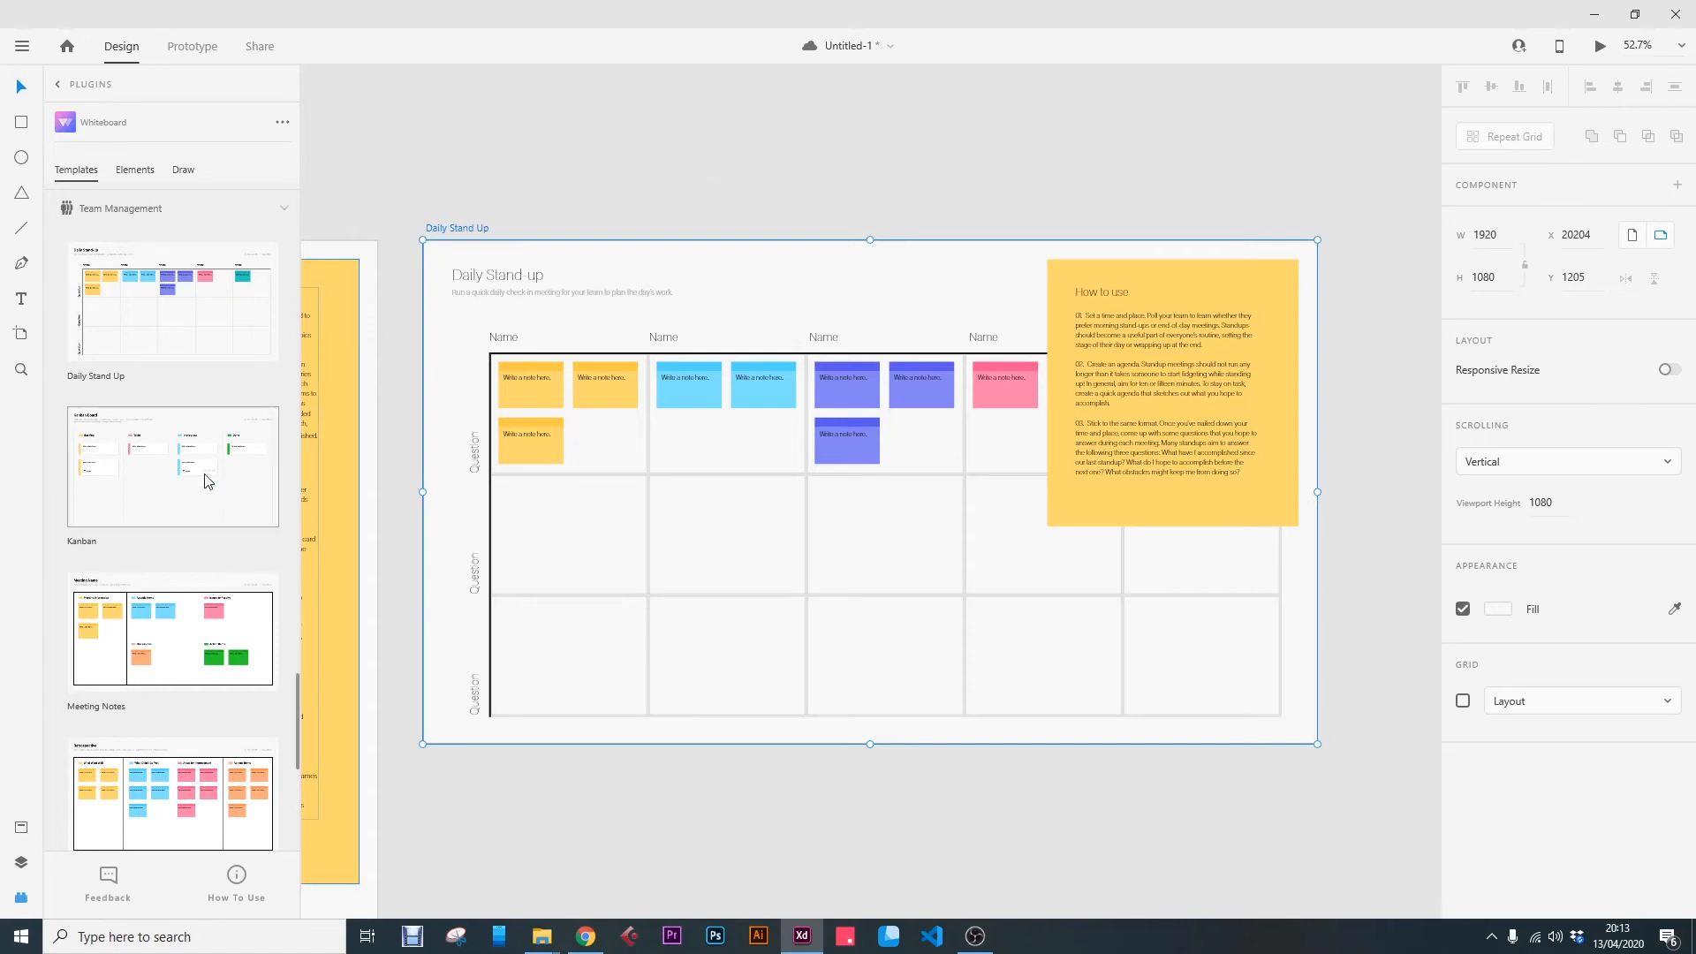
{"action": "left_click", "coordinate": [151, 455]}
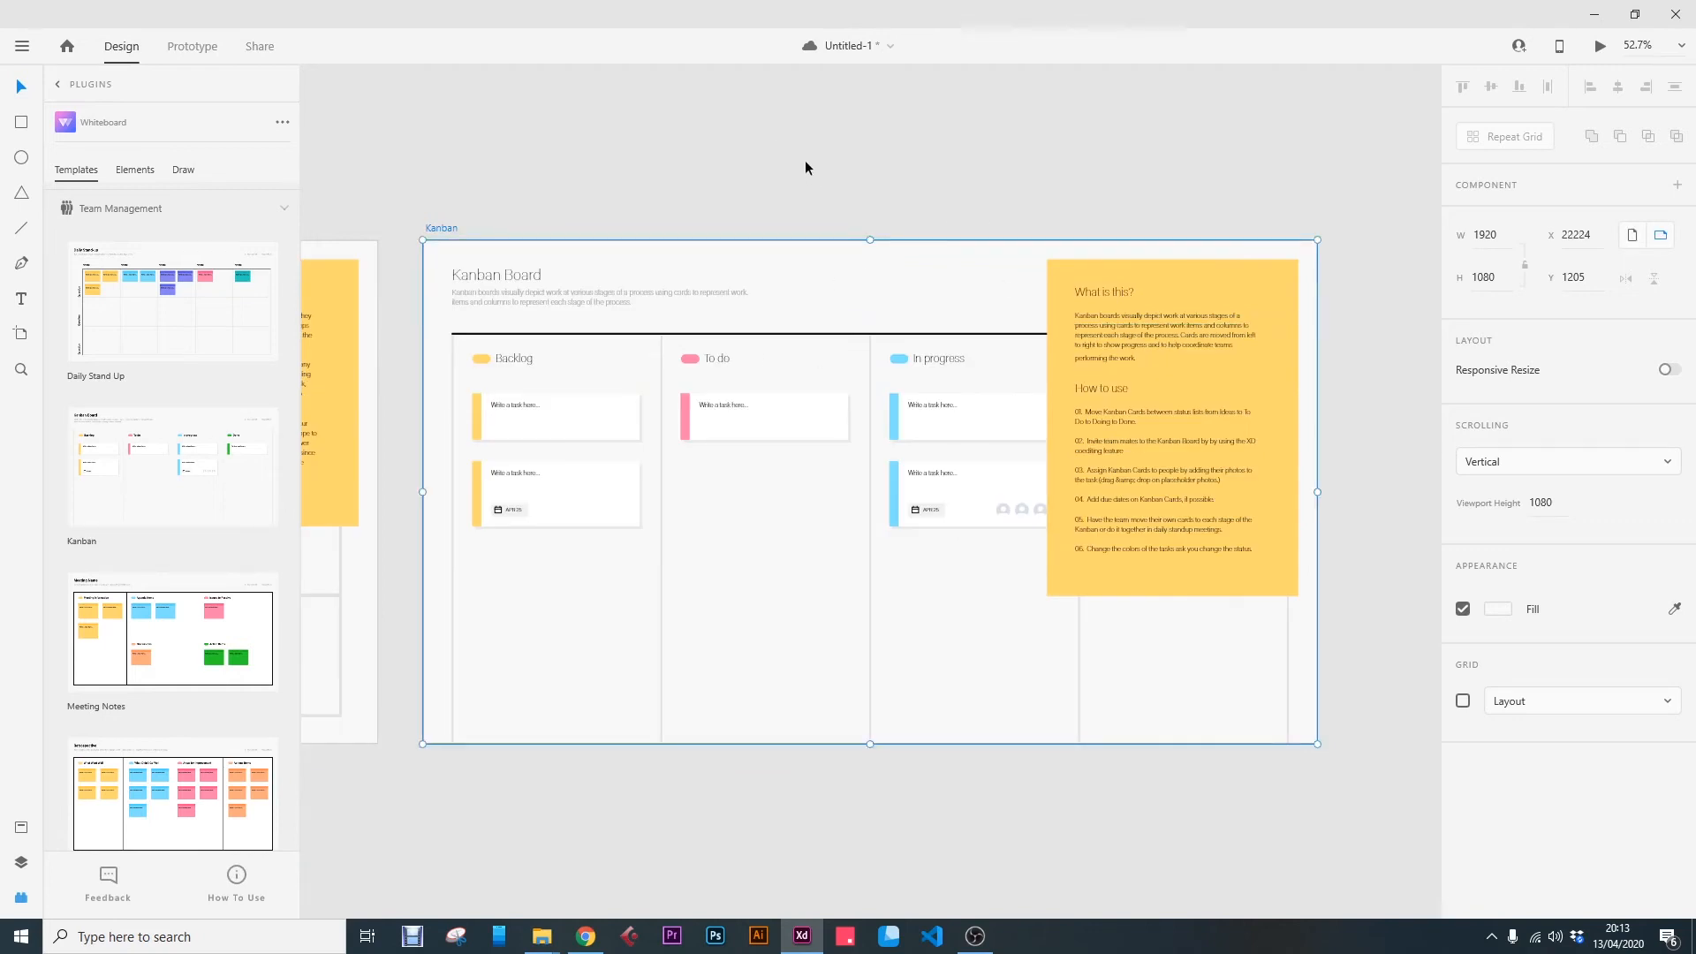
Step: Add the Sketching Tips and Remote Collaboration Tips templates from the Tips category
{"action": "scroll", "coordinate": [146, 549], "scroll_direction": "down", "scroll_amount": 2}
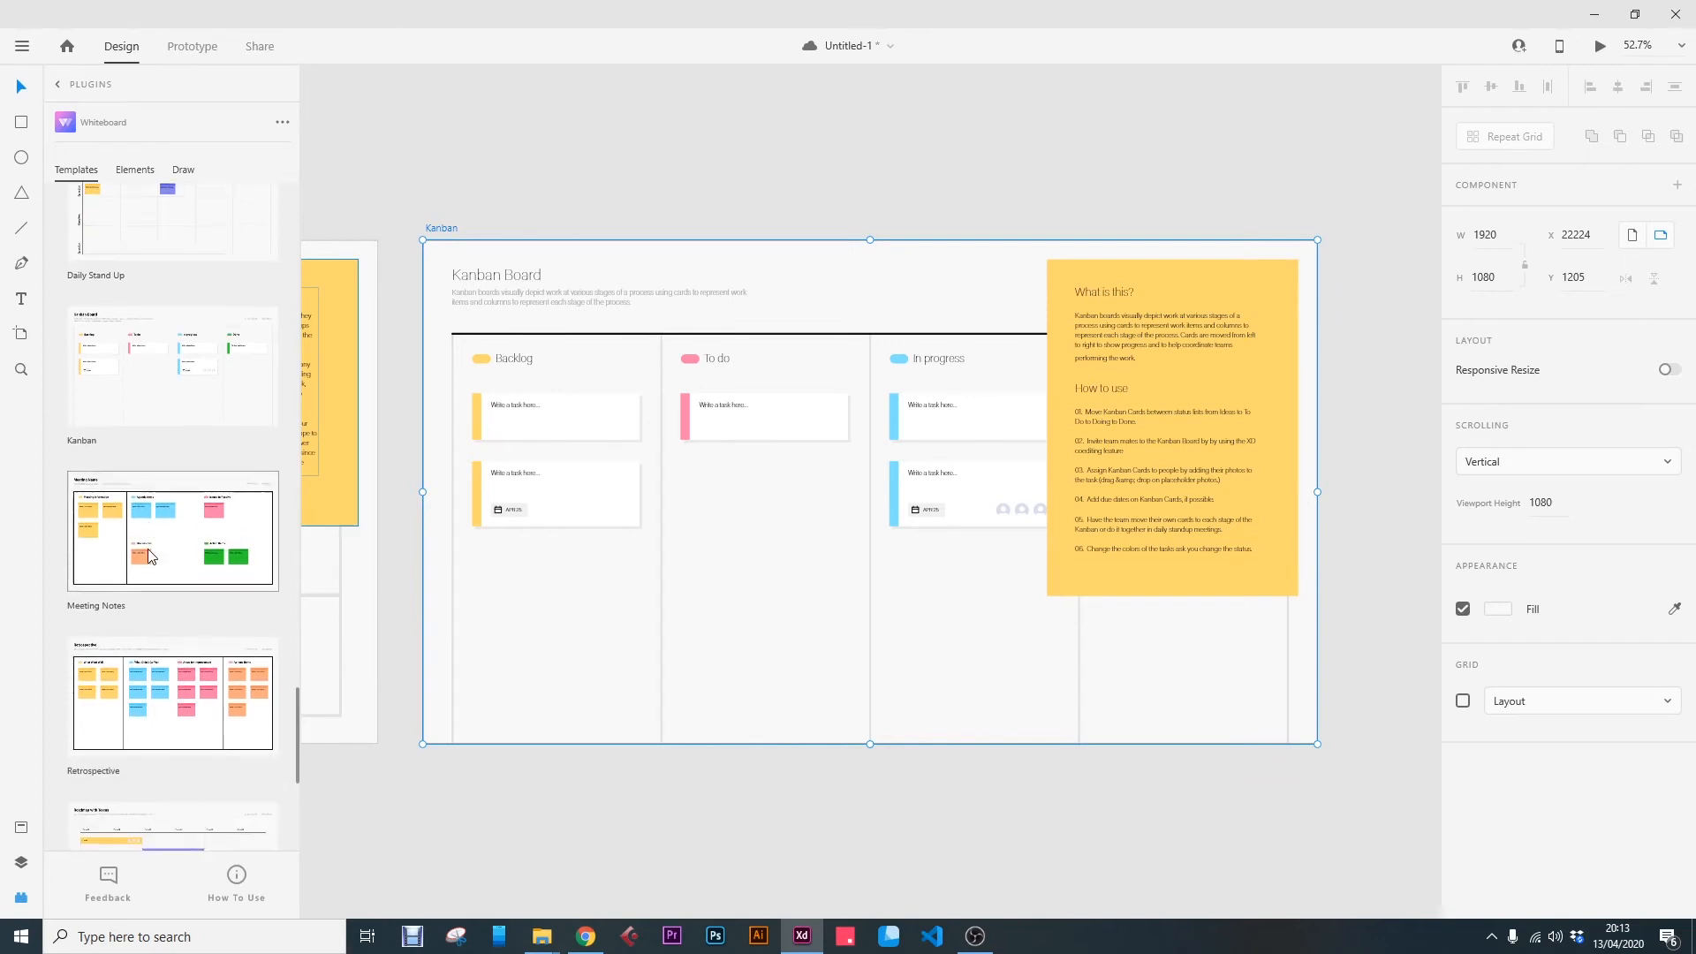
{"action": "scroll", "coordinate": [146, 548], "scroll_direction": "down", "scroll_amount": 2}
{"action": "scroll", "coordinate": [213, 478], "scroll_direction": "down", "scroll_amount": 2}
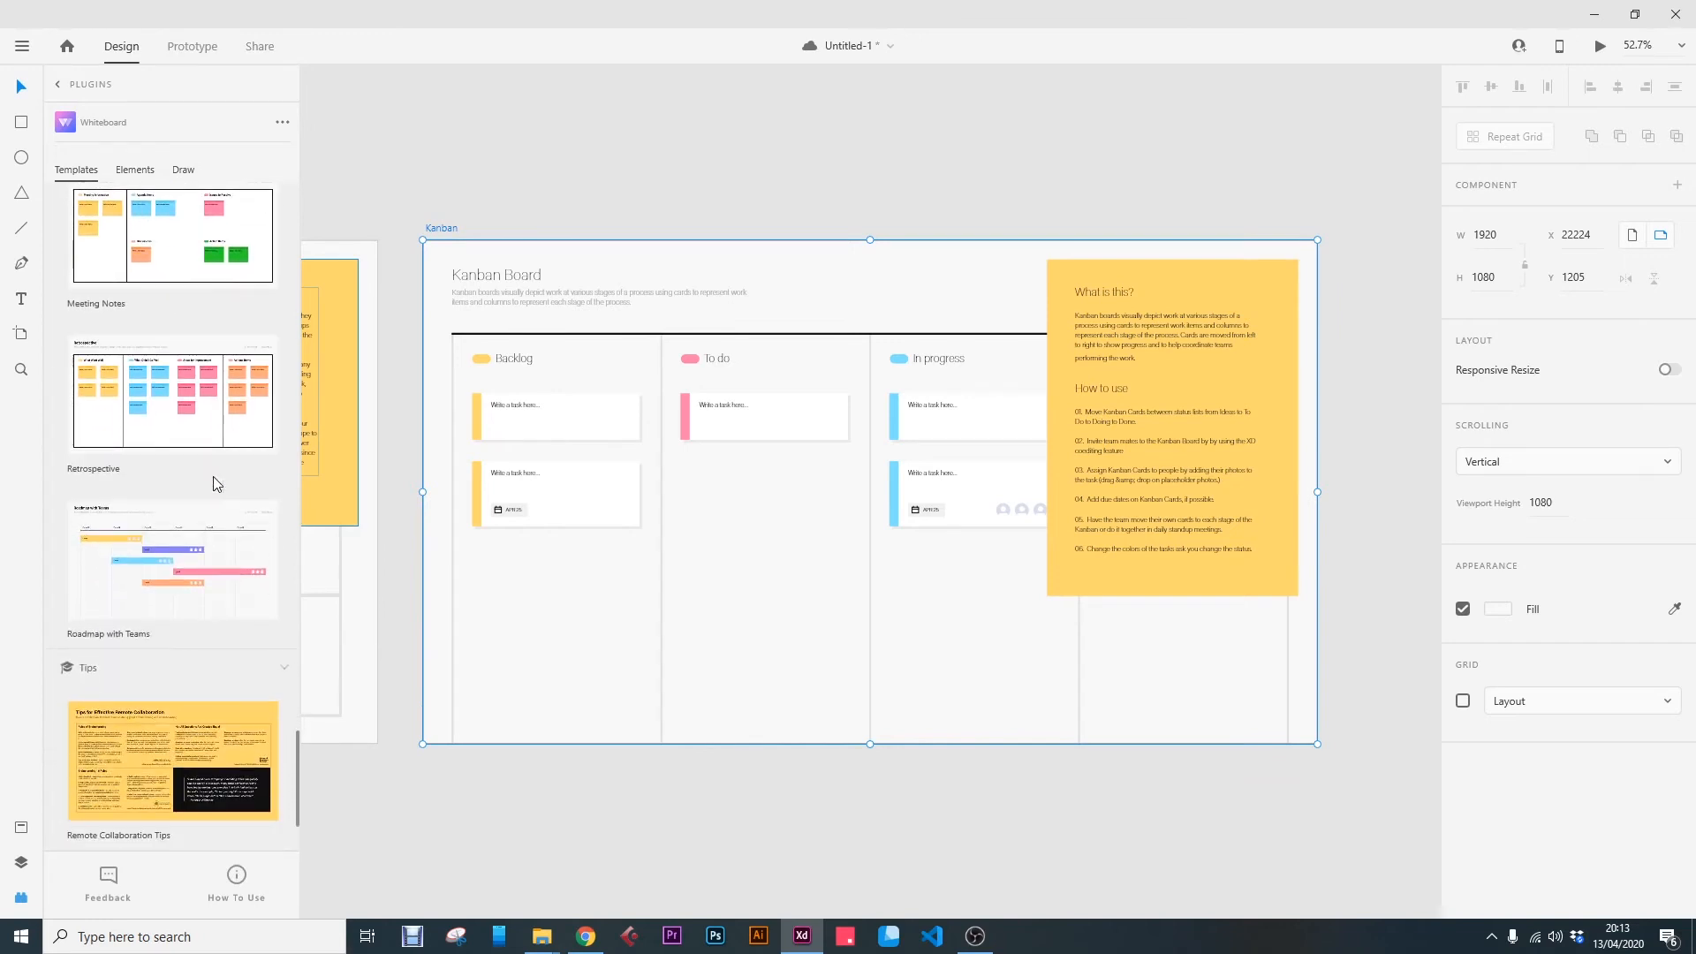
{"action": "scroll", "coordinate": [210, 575], "scroll_direction": "down", "scroll_amount": 2}
{"action": "scroll", "coordinate": [210, 583], "scroll_direction": "up", "scroll_amount": 1}
{"action": "scroll", "coordinate": [210, 606], "scroll_direction": "down", "scroll_amount": 1}
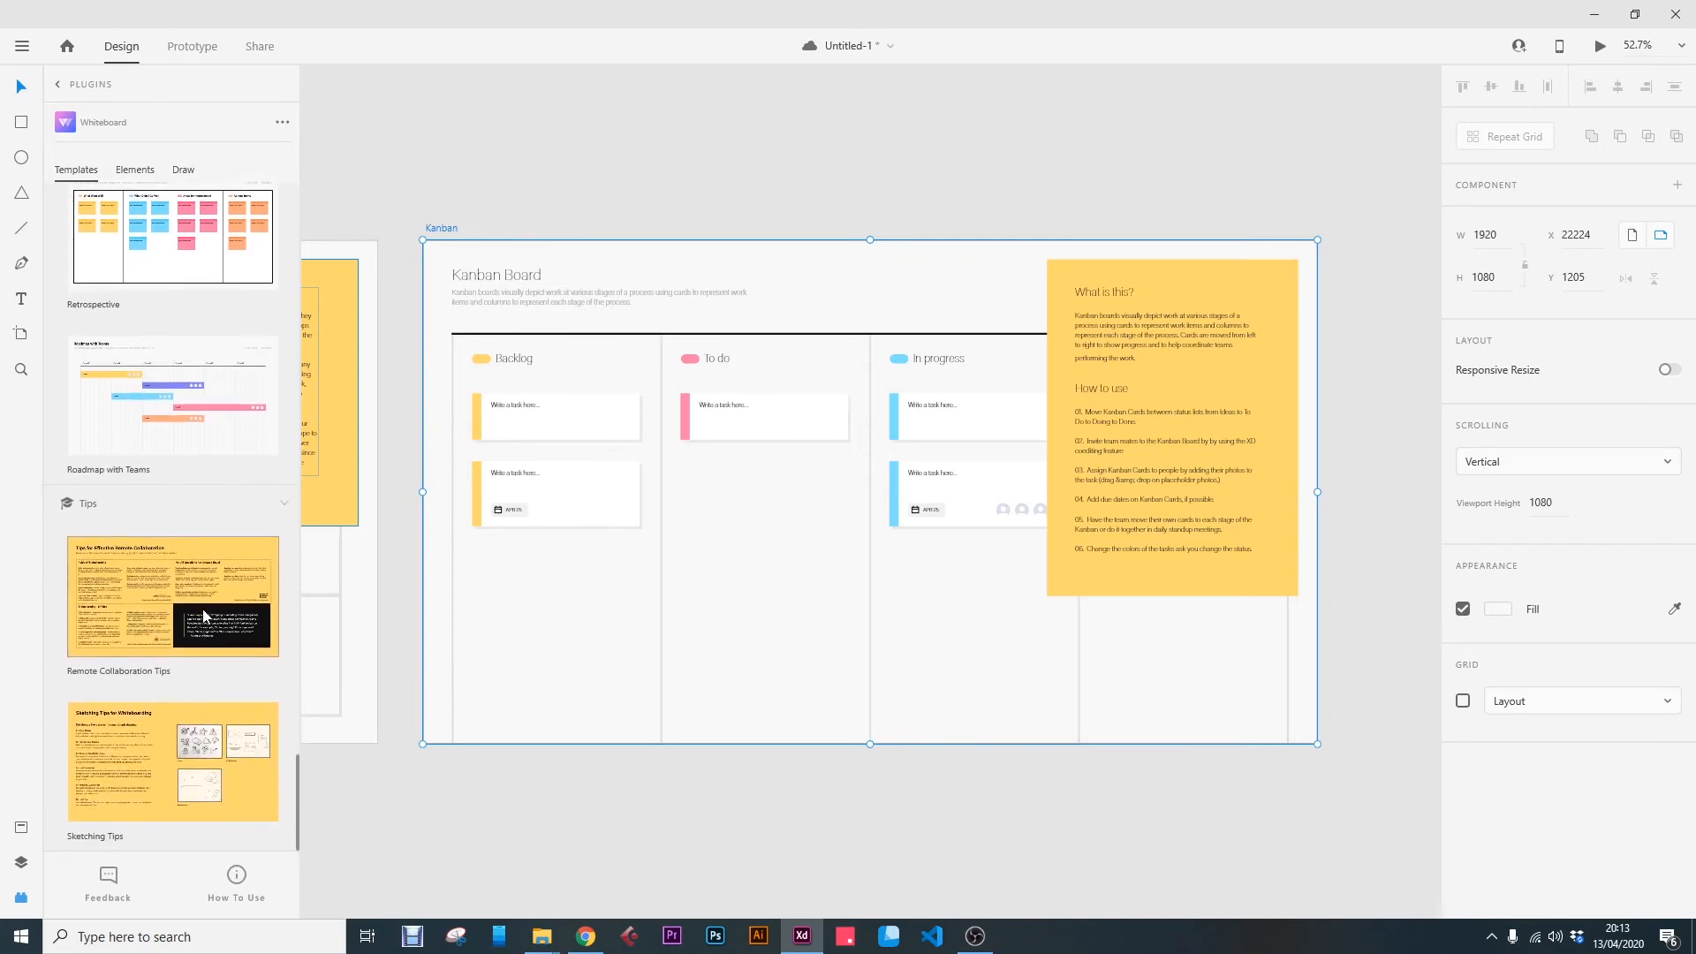
{"action": "left_click", "coordinate": [164, 767]}
{"action": "left_click", "coordinate": [164, 583]}
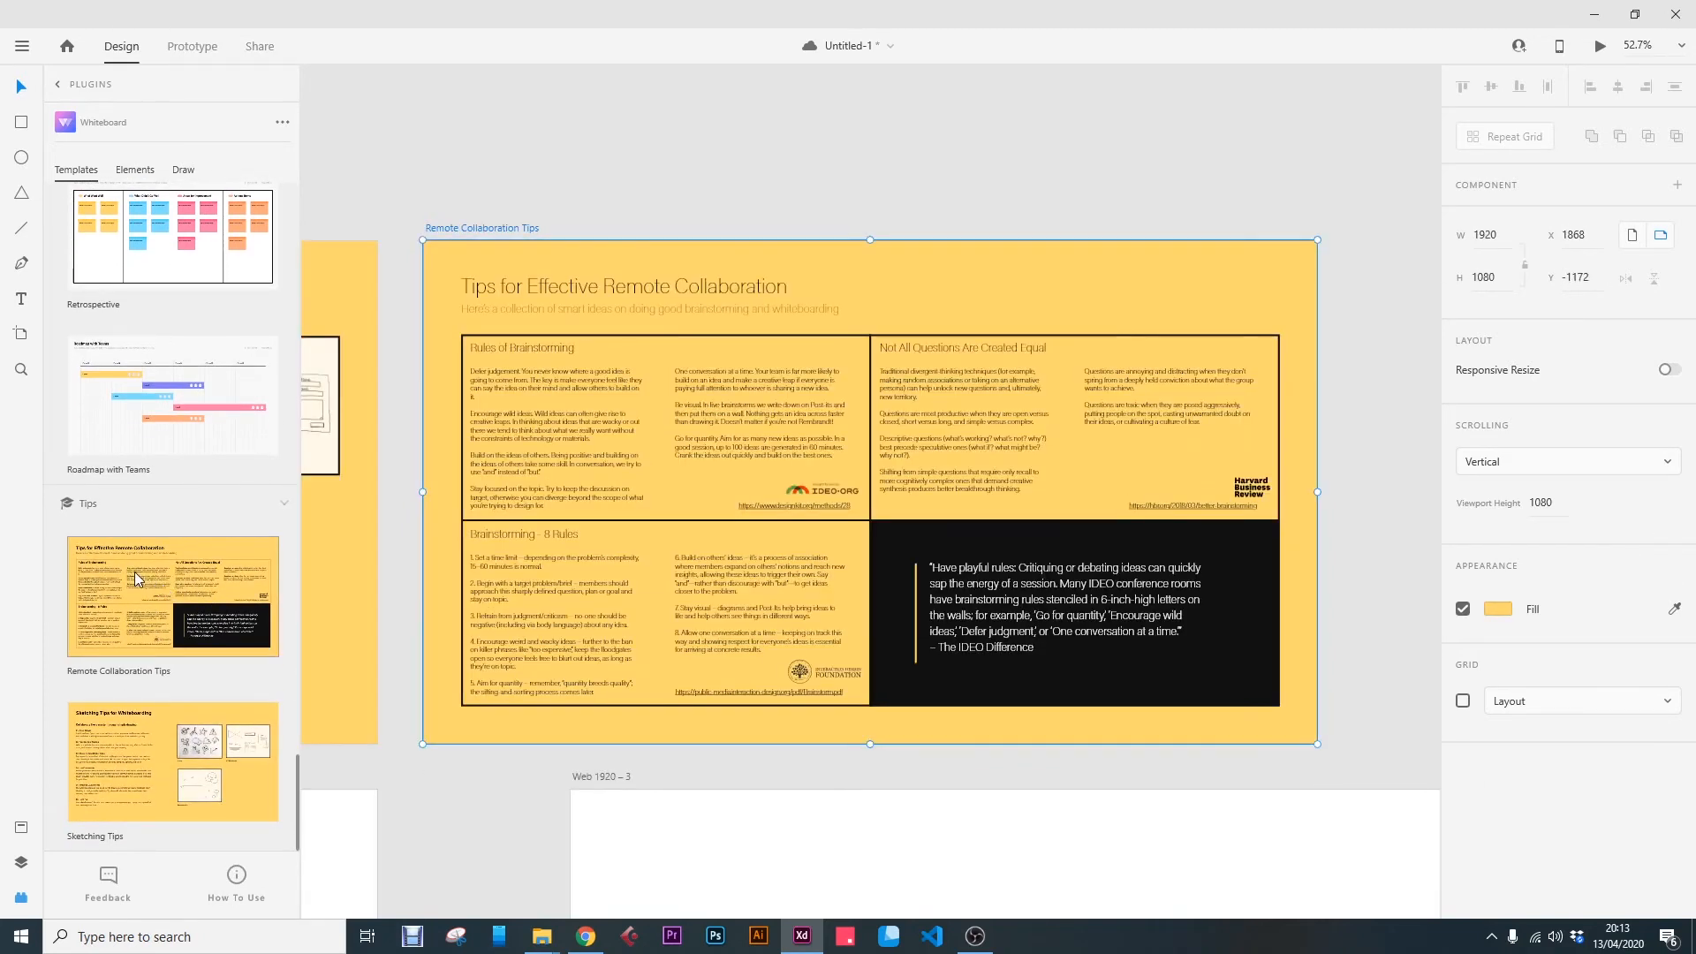
Step: Add the Flow Chart – Complex template from the Flowcharts category
{"action": "scroll", "coordinate": [134, 571], "scroll_direction": "up", "scroll_amount": 15}
{"action": "scroll", "coordinate": [143, 575], "scroll_direction": "up", "scroll_amount": 1}
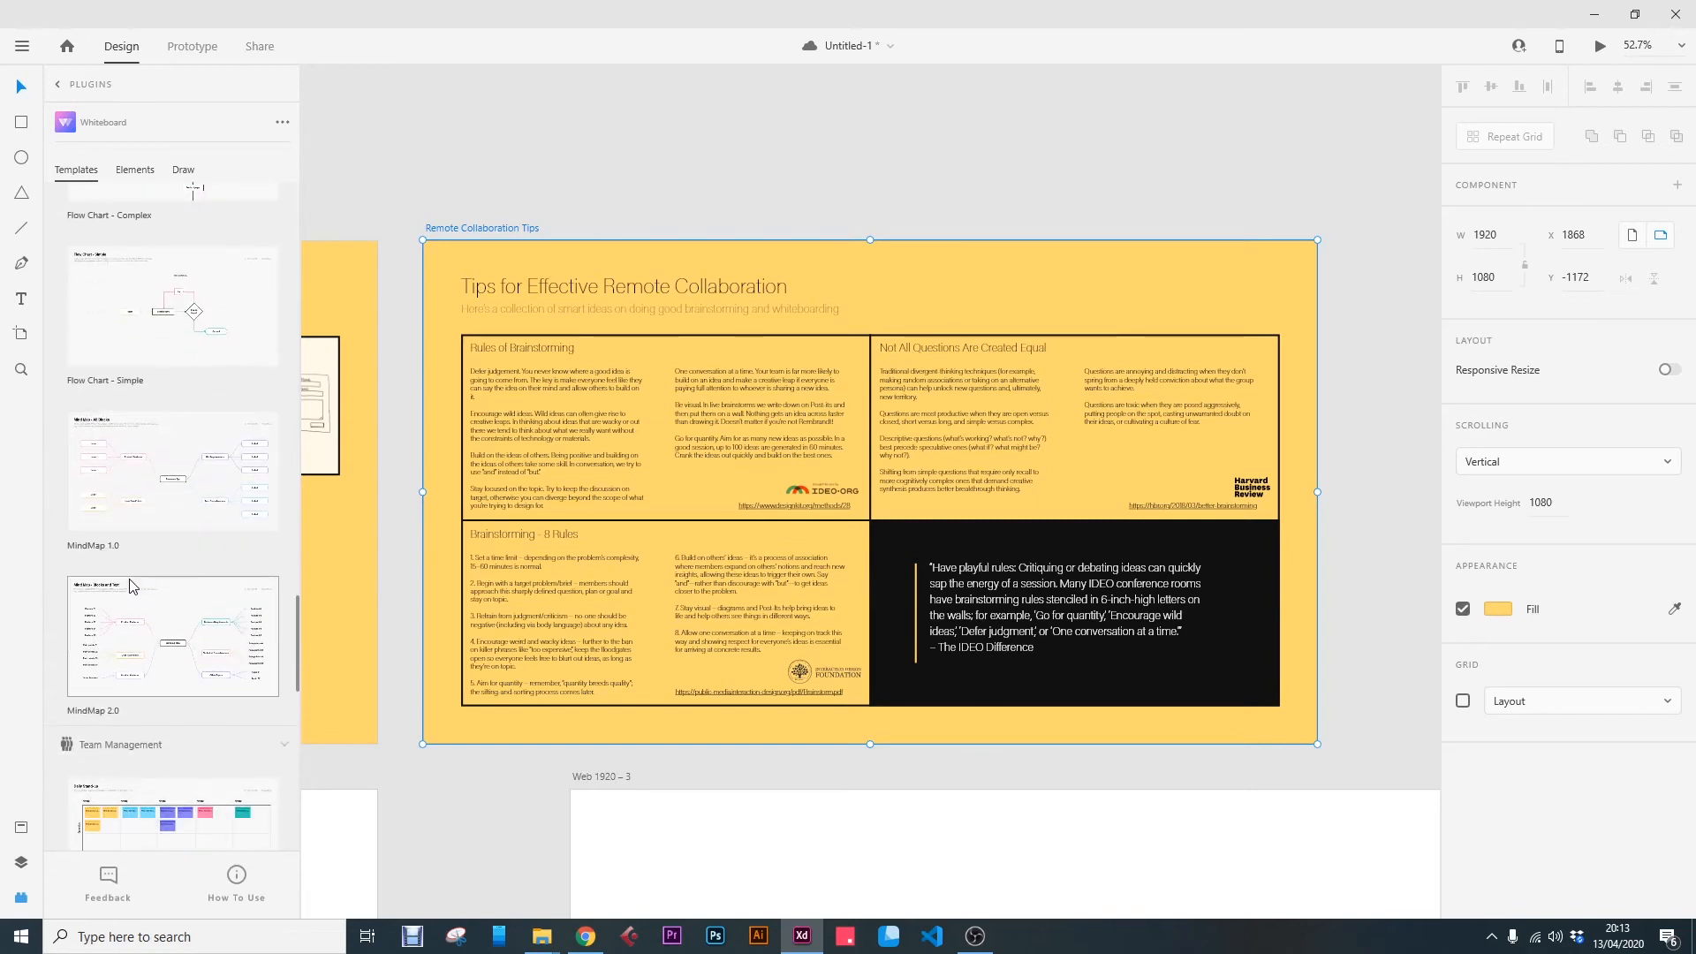
{"action": "scroll", "coordinate": [177, 630], "scroll_direction": "up", "scroll_amount": 5}
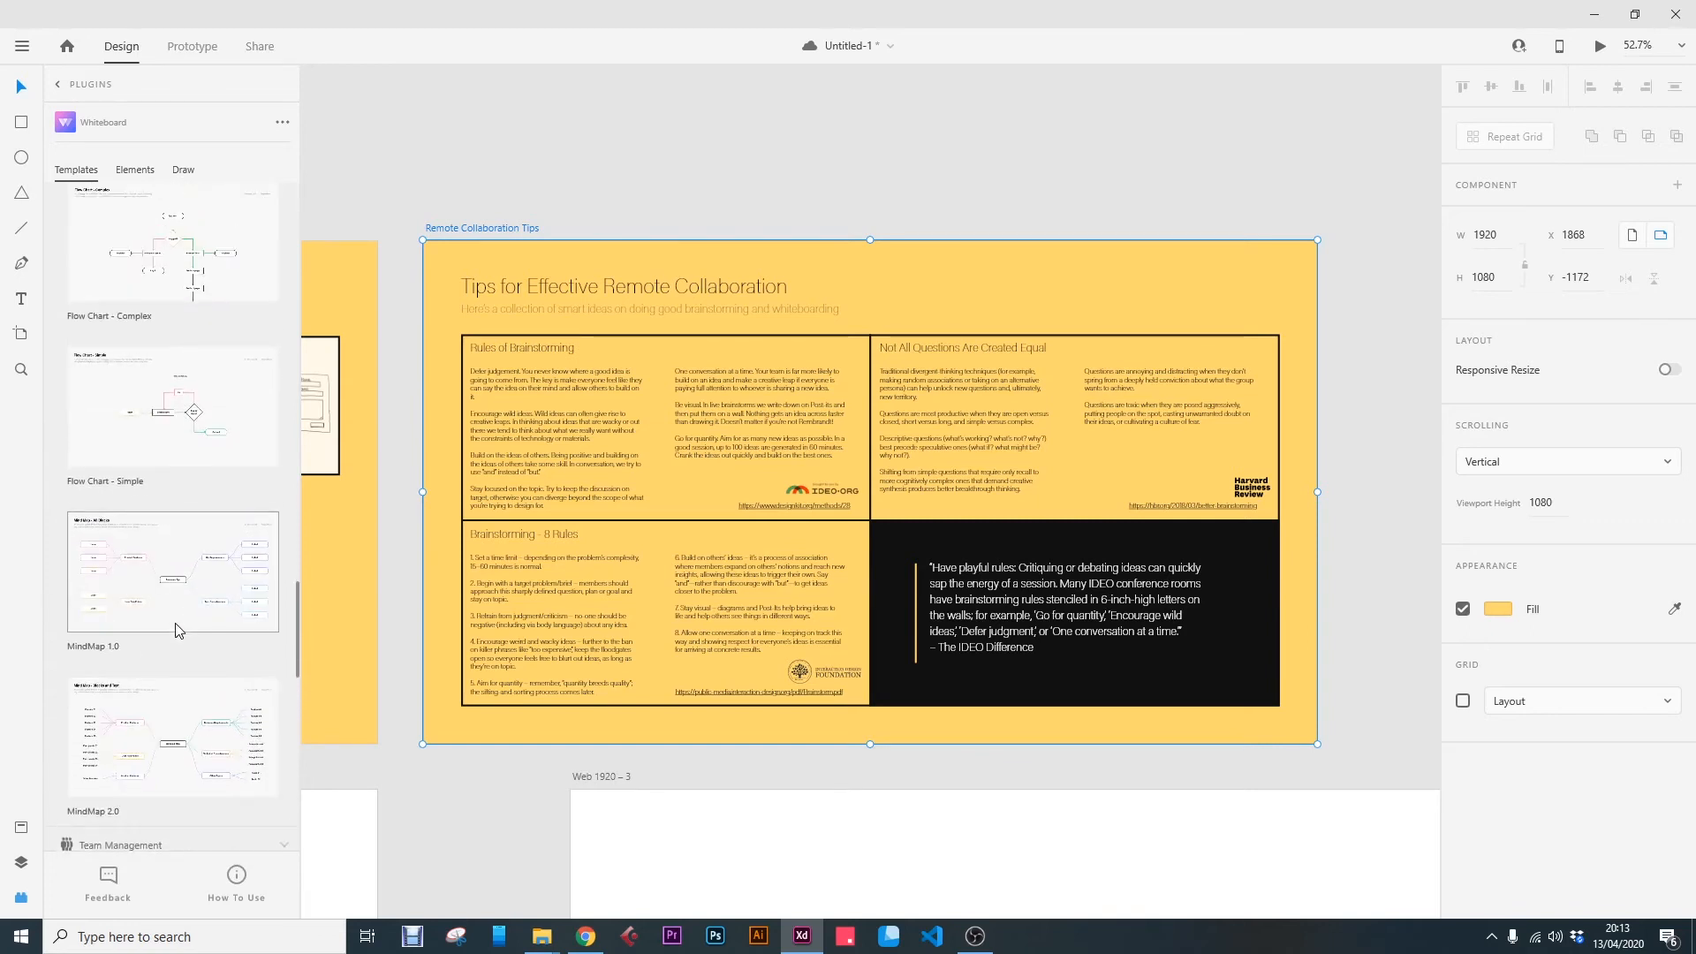
{"action": "left_click", "coordinate": [160, 513]}
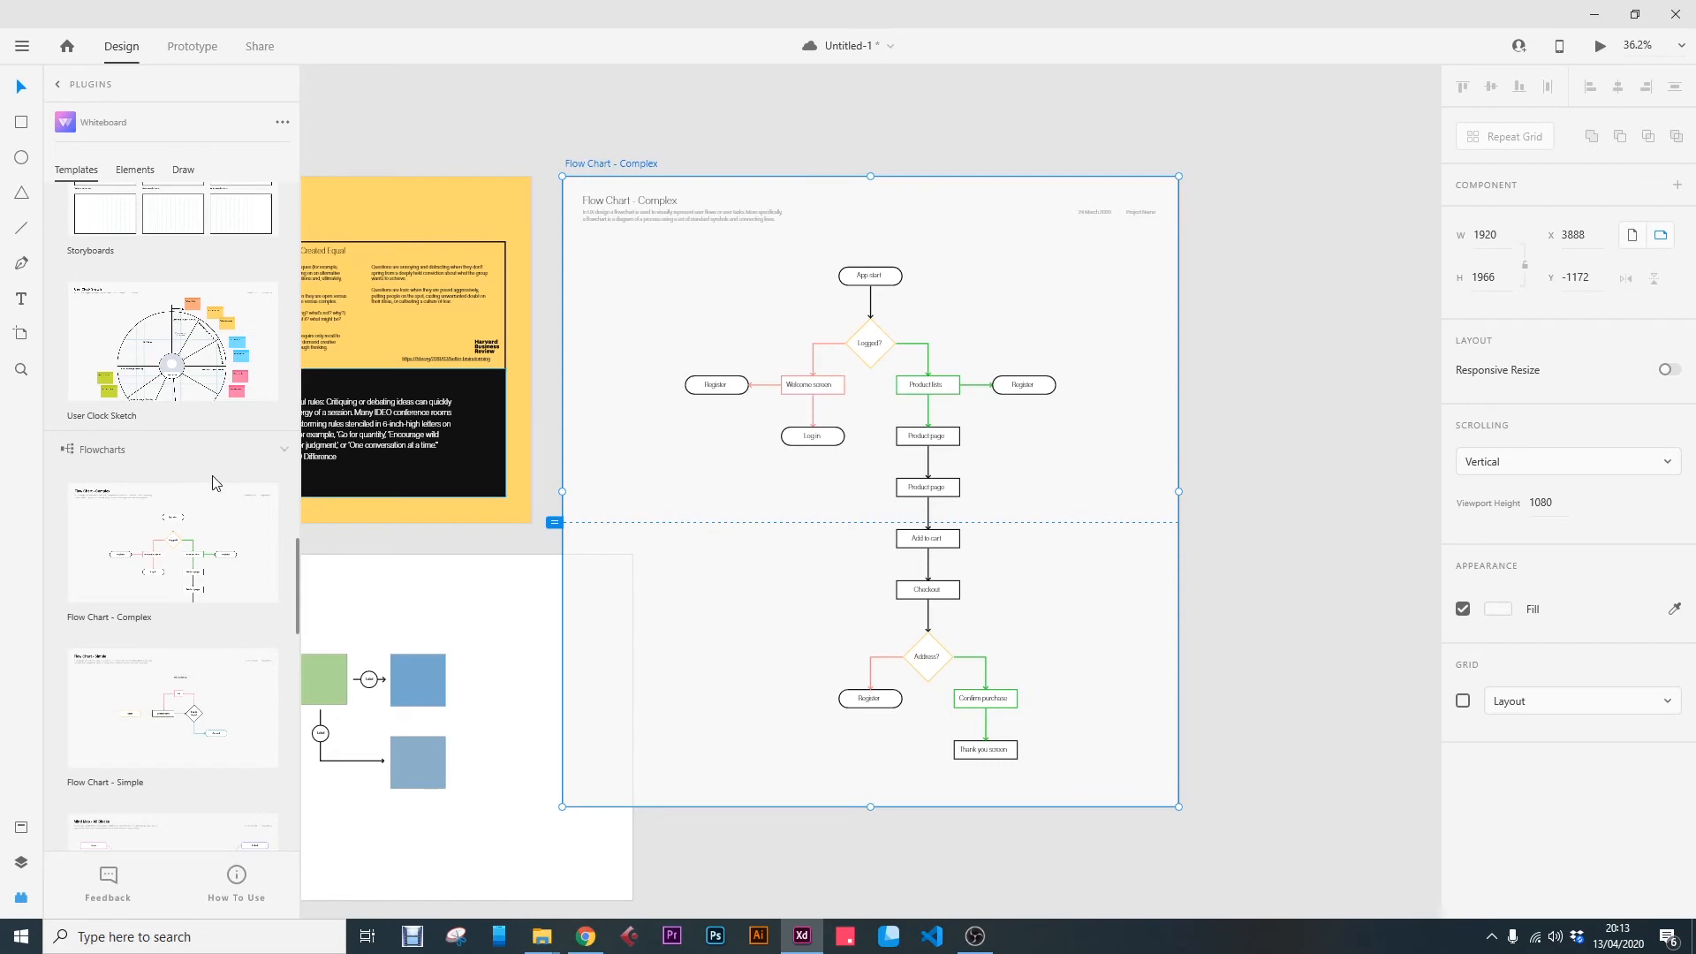
Step: Add the Sketching Wireframes – Web Page template from the Drawing category
{"action": "scroll", "coordinate": [221, 535], "scroll_direction": "up", "scroll_amount": 1}
{"action": "scroll", "coordinate": [221, 536], "scroll_direction": "up", "scroll_amount": 15}
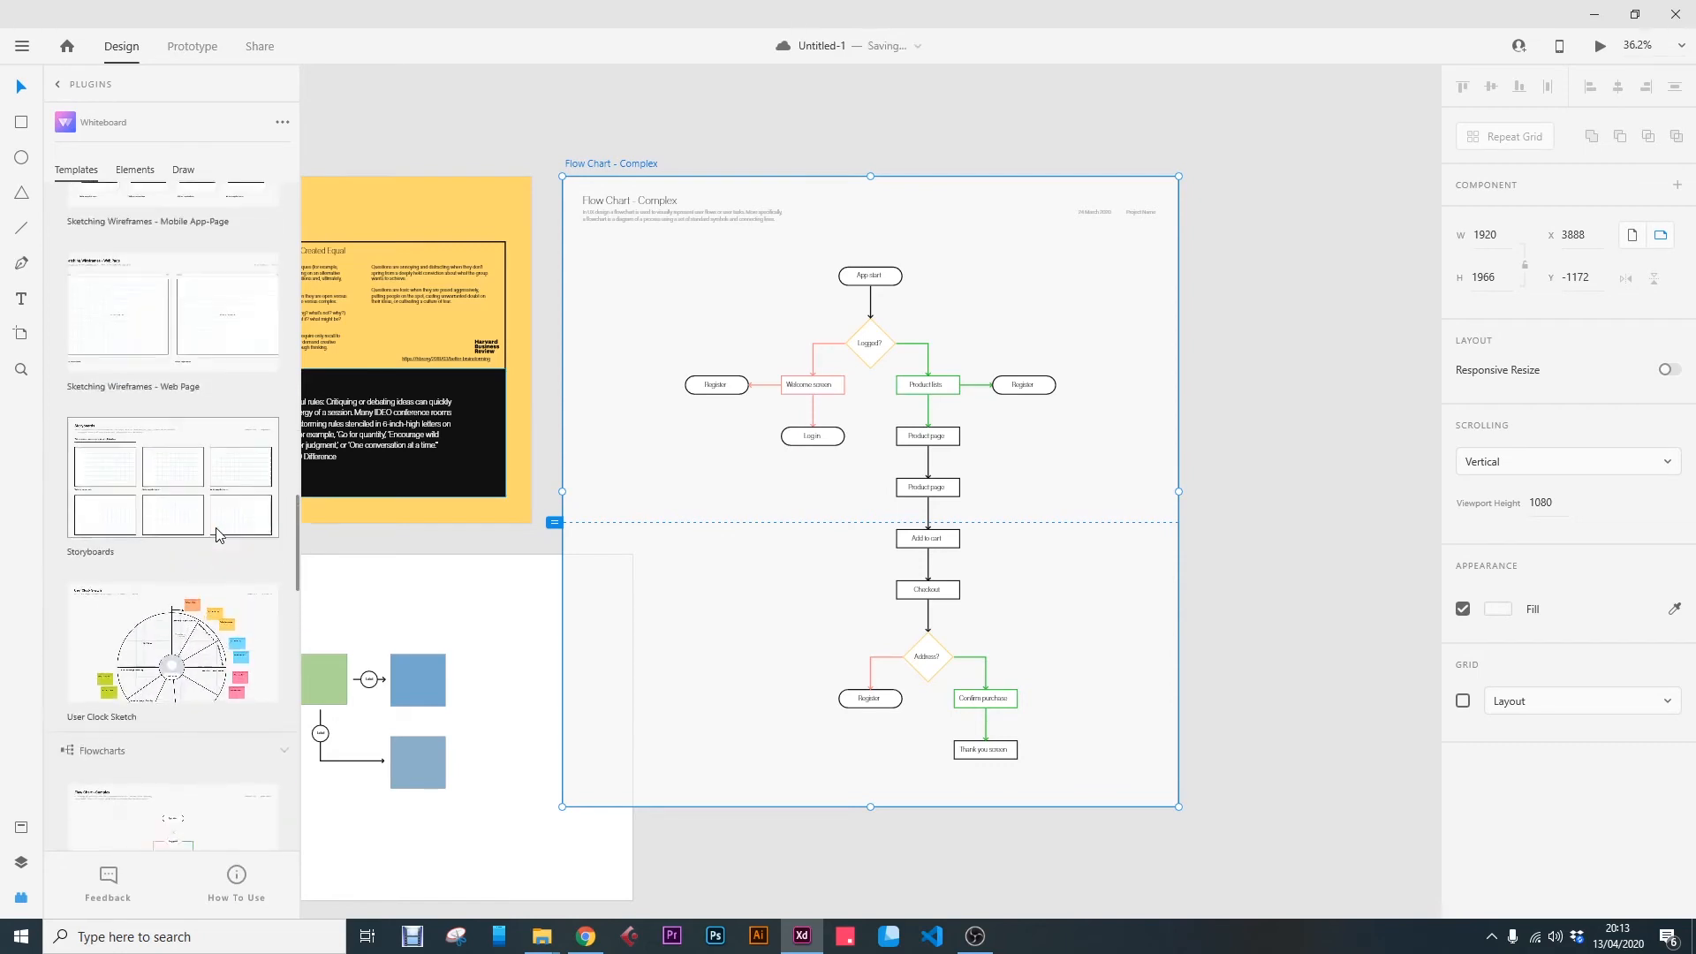
{"action": "scroll", "coordinate": [208, 519], "scroll_direction": "up", "scroll_amount": 10}
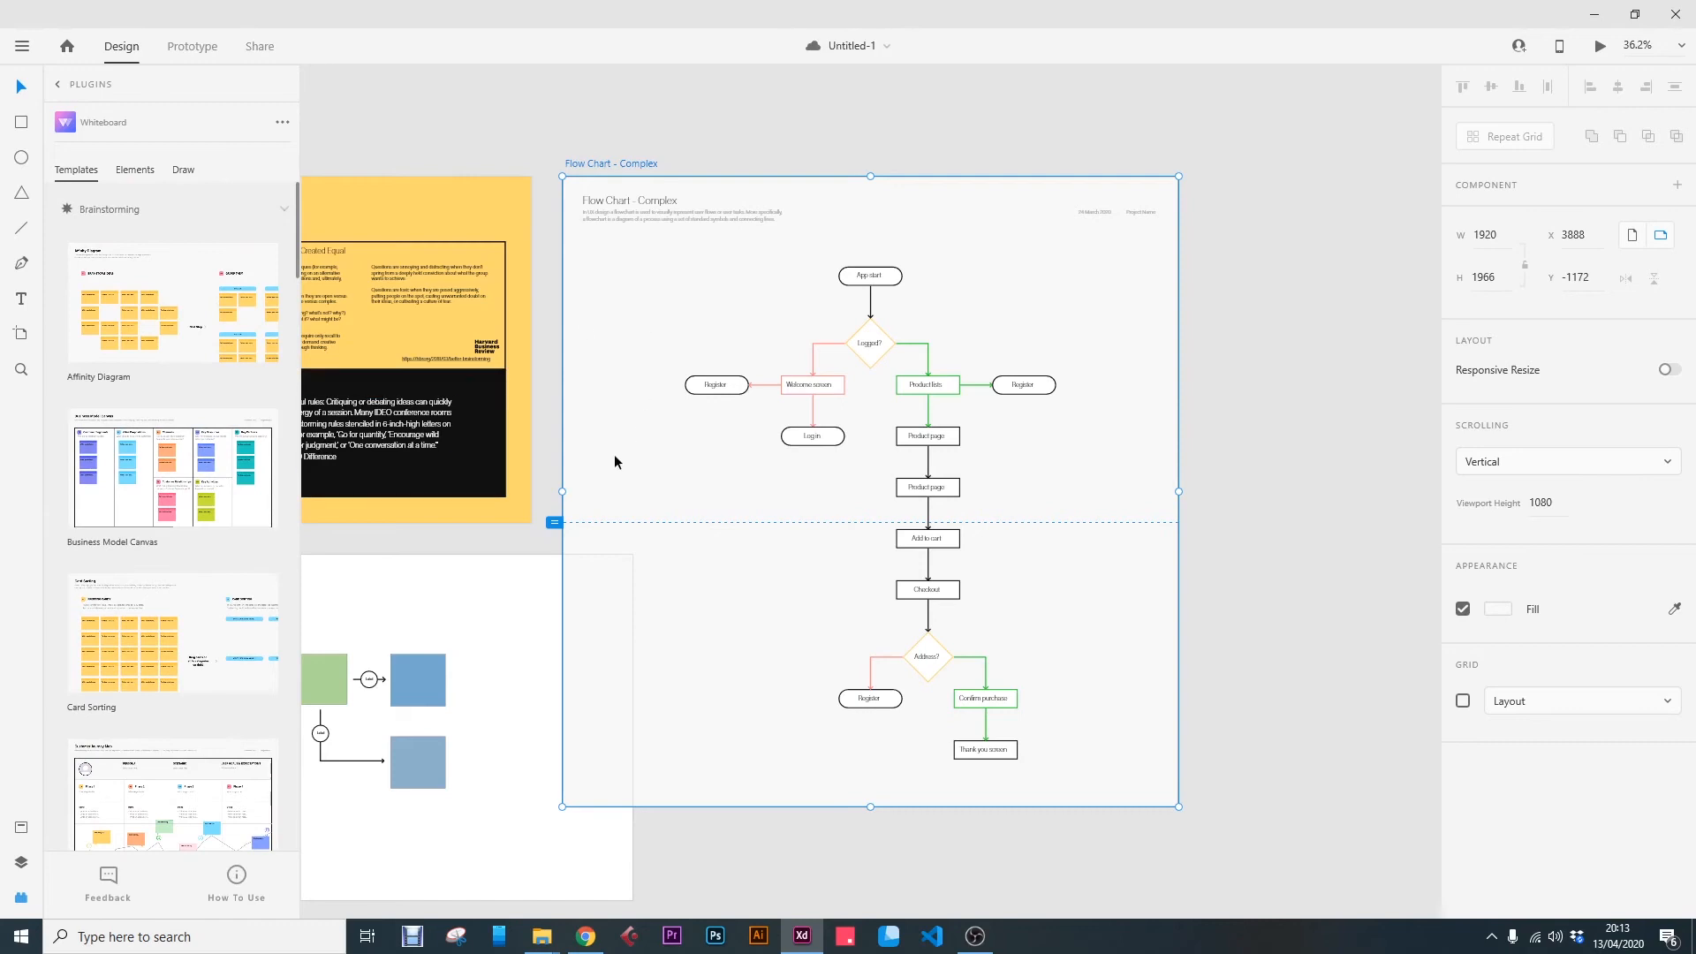
{"action": "key", "text": "ctrl+minus"}
{"action": "key", "text": "ctrl+minus"}
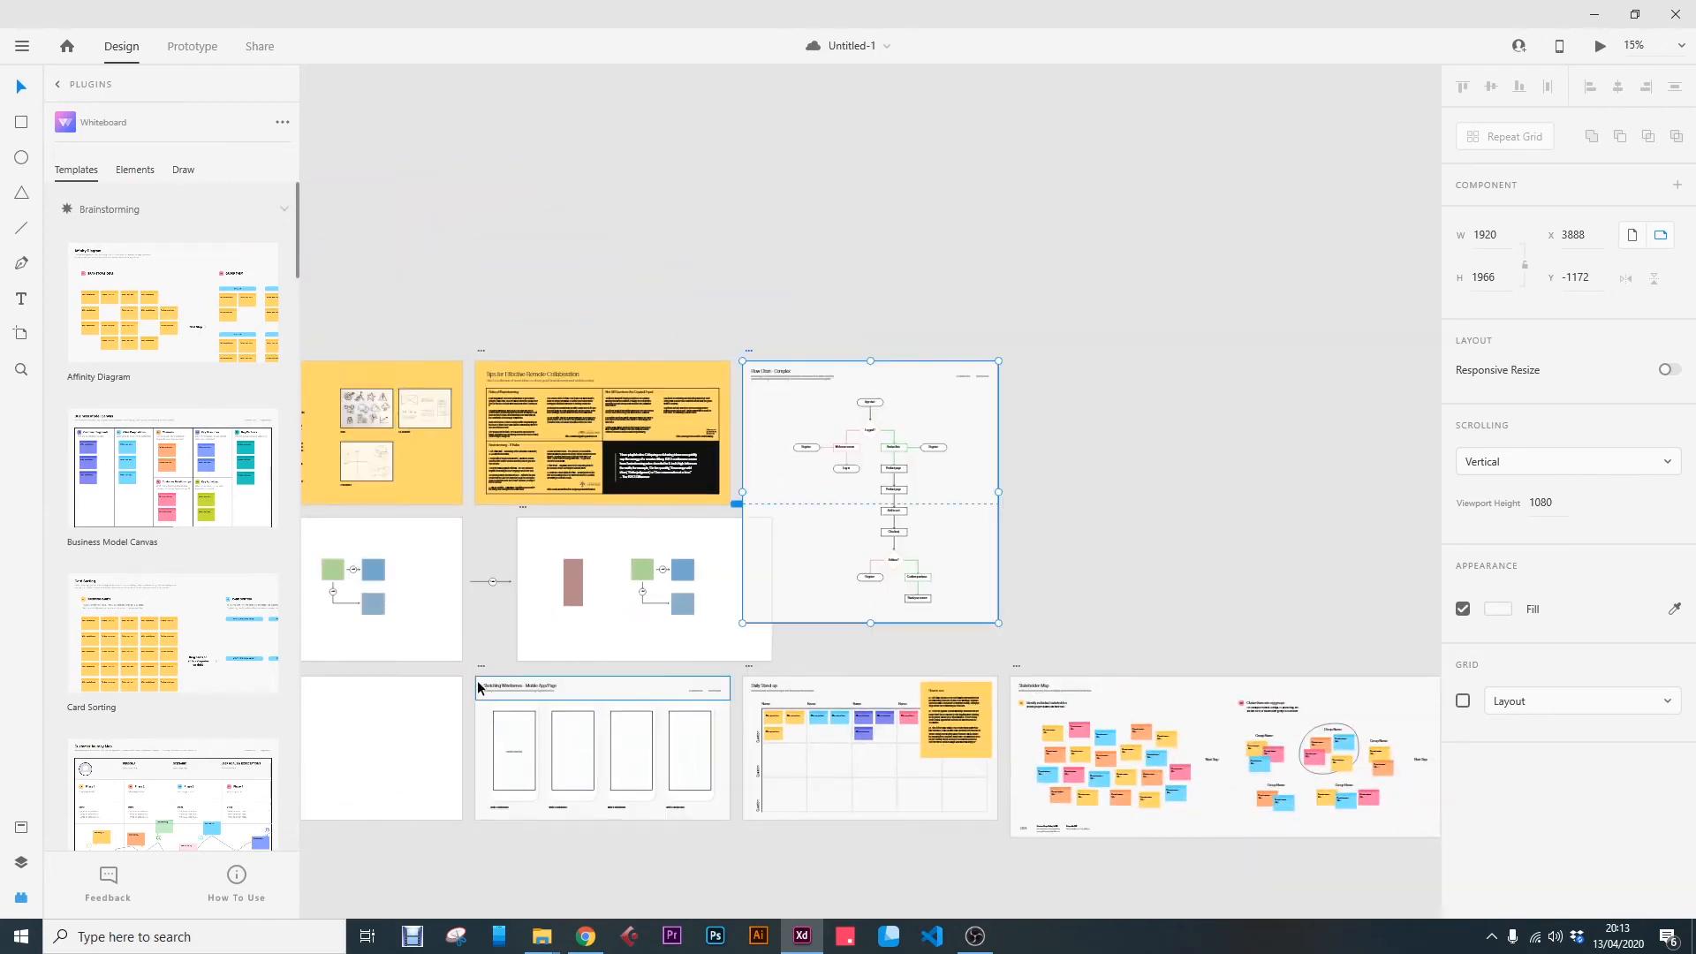
{"action": "scroll", "coordinate": [206, 472], "scroll_direction": "down", "scroll_amount": 12}
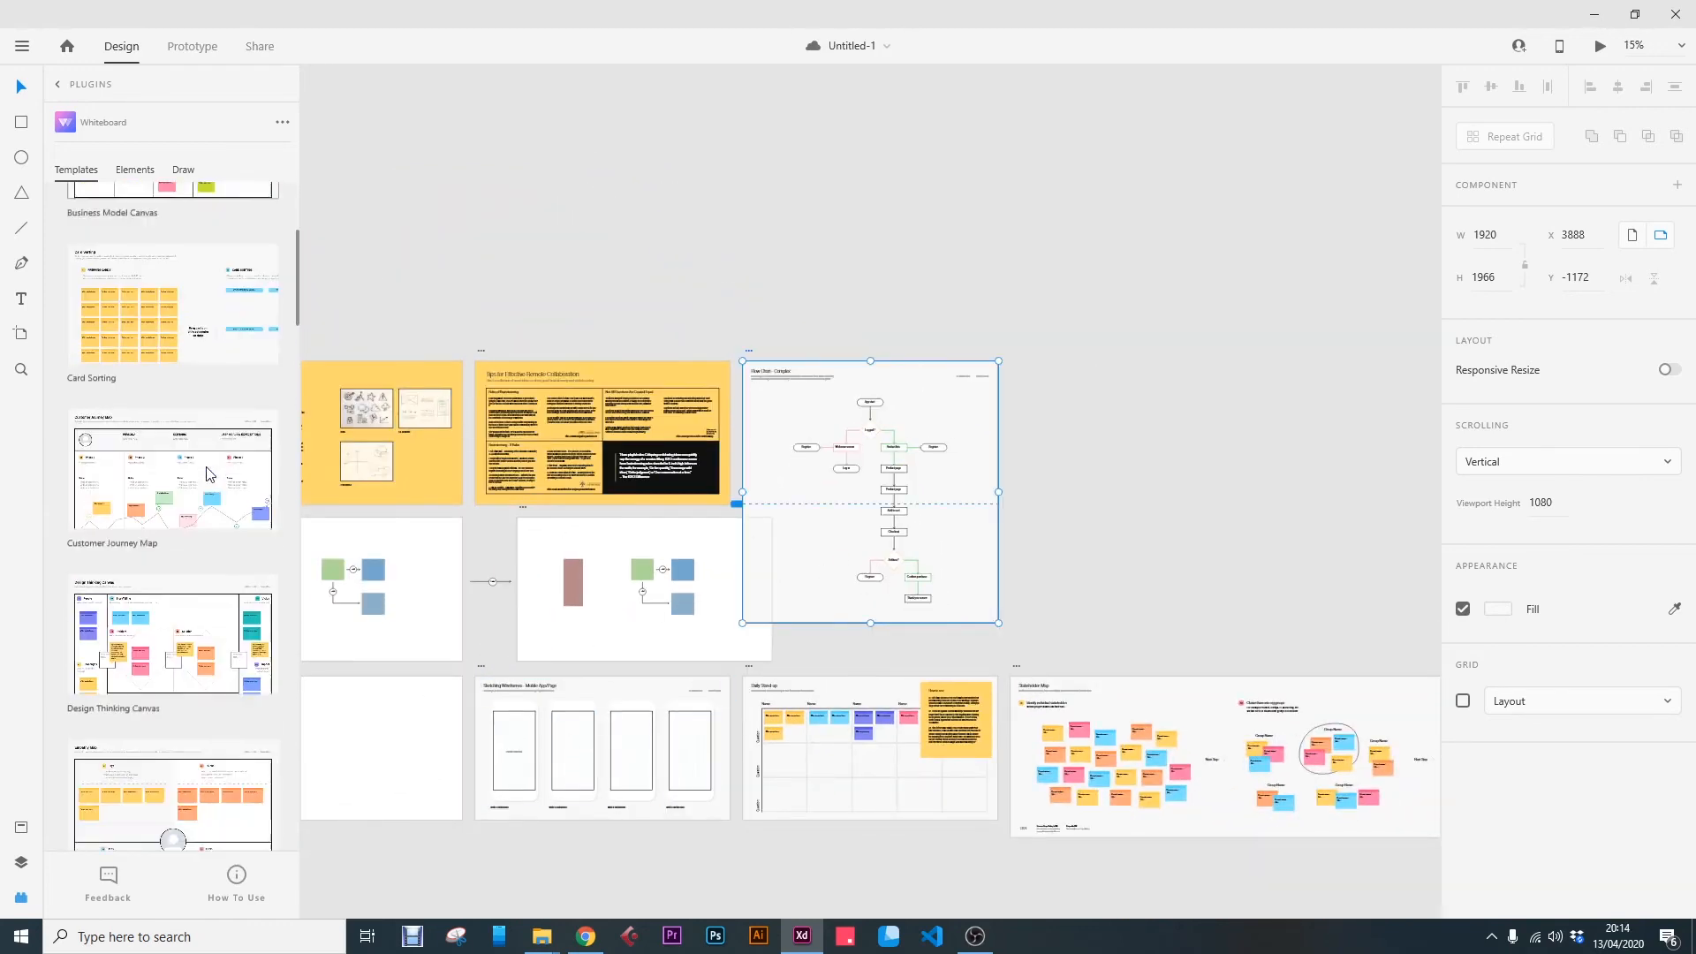
{"action": "scroll", "coordinate": [206, 473], "scroll_direction": "down", "scroll_amount": 10}
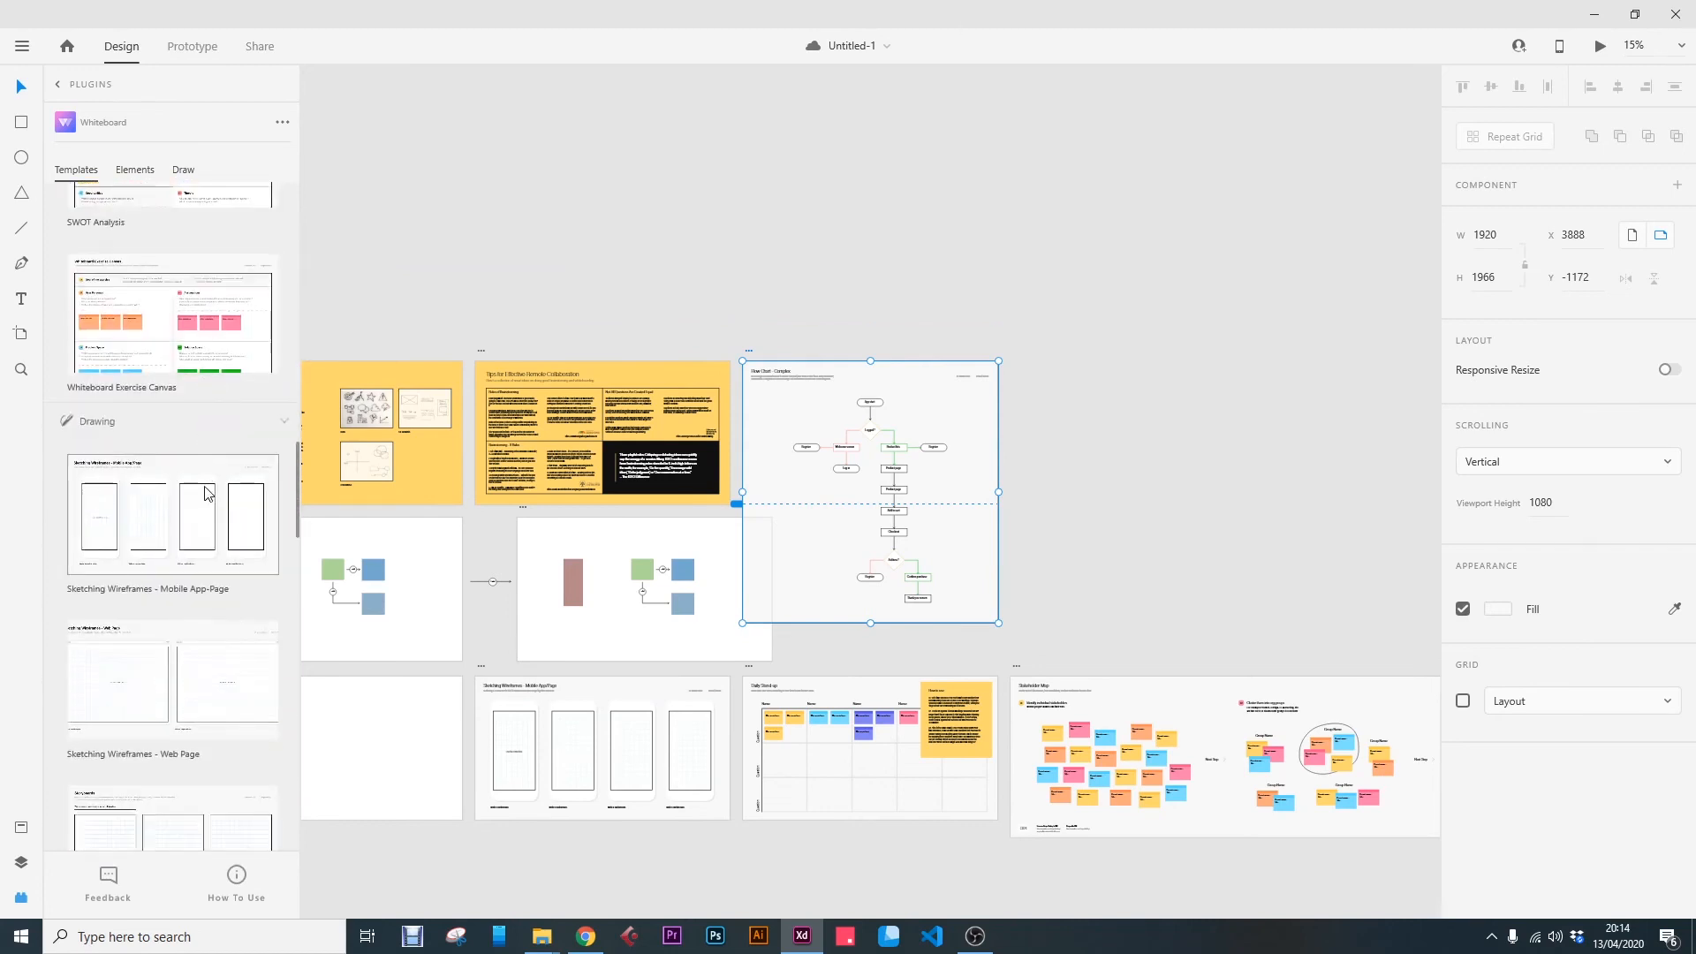
{"action": "scroll", "coordinate": [202, 490], "scroll_direction": "down", "scroll_amount": 5}
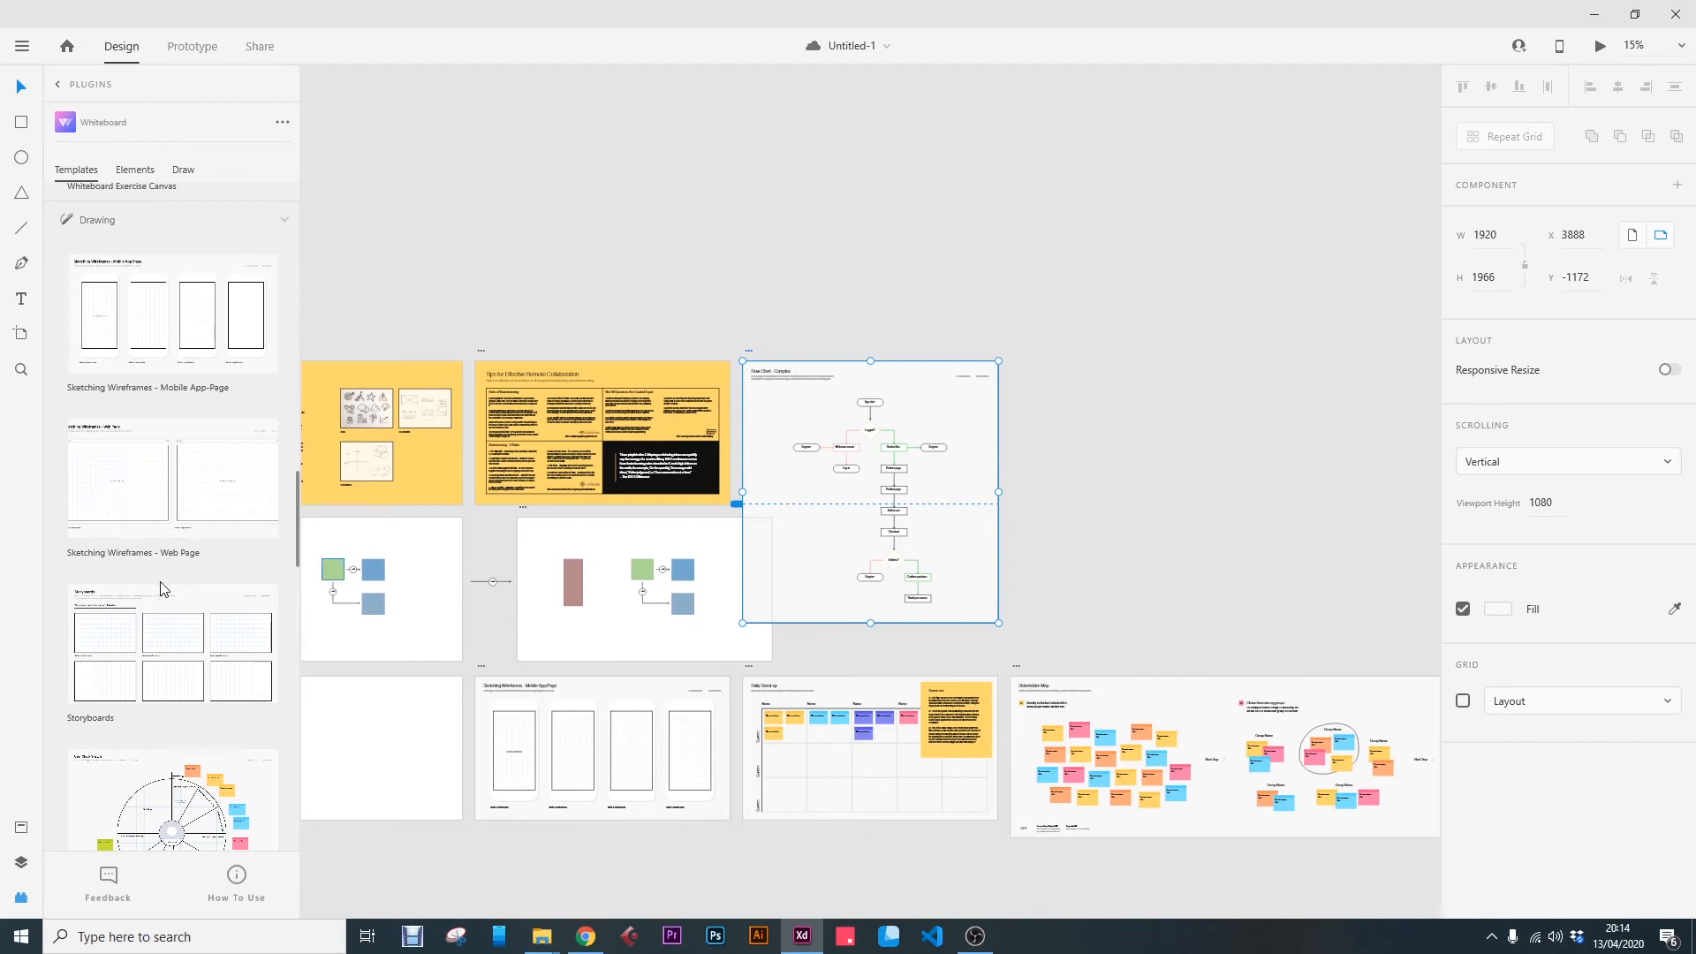
{"action": "scroll", "coordinate": [192, 642], "scroll_direction": "down", "scroll_amount": 1}
{"action": "scroll", "coordinate": [193, 642], "scroll_direction": "up", "scroll_amount": 1}
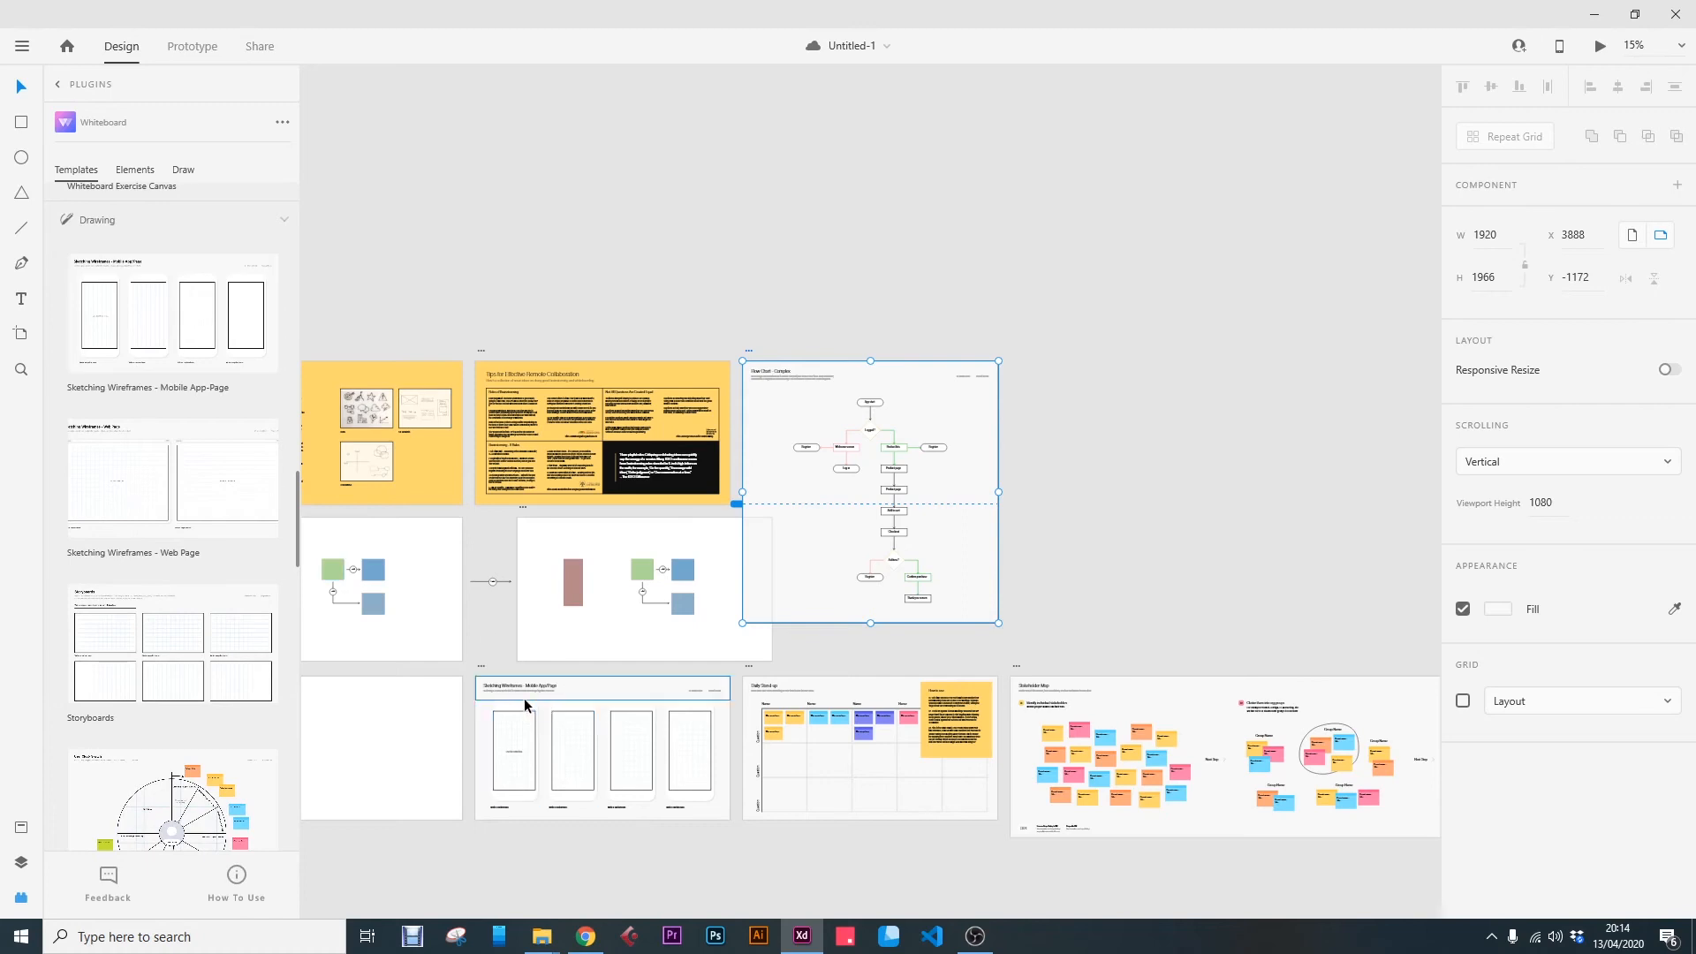
{"action": "left_click", "coordinate": [188, 478]}
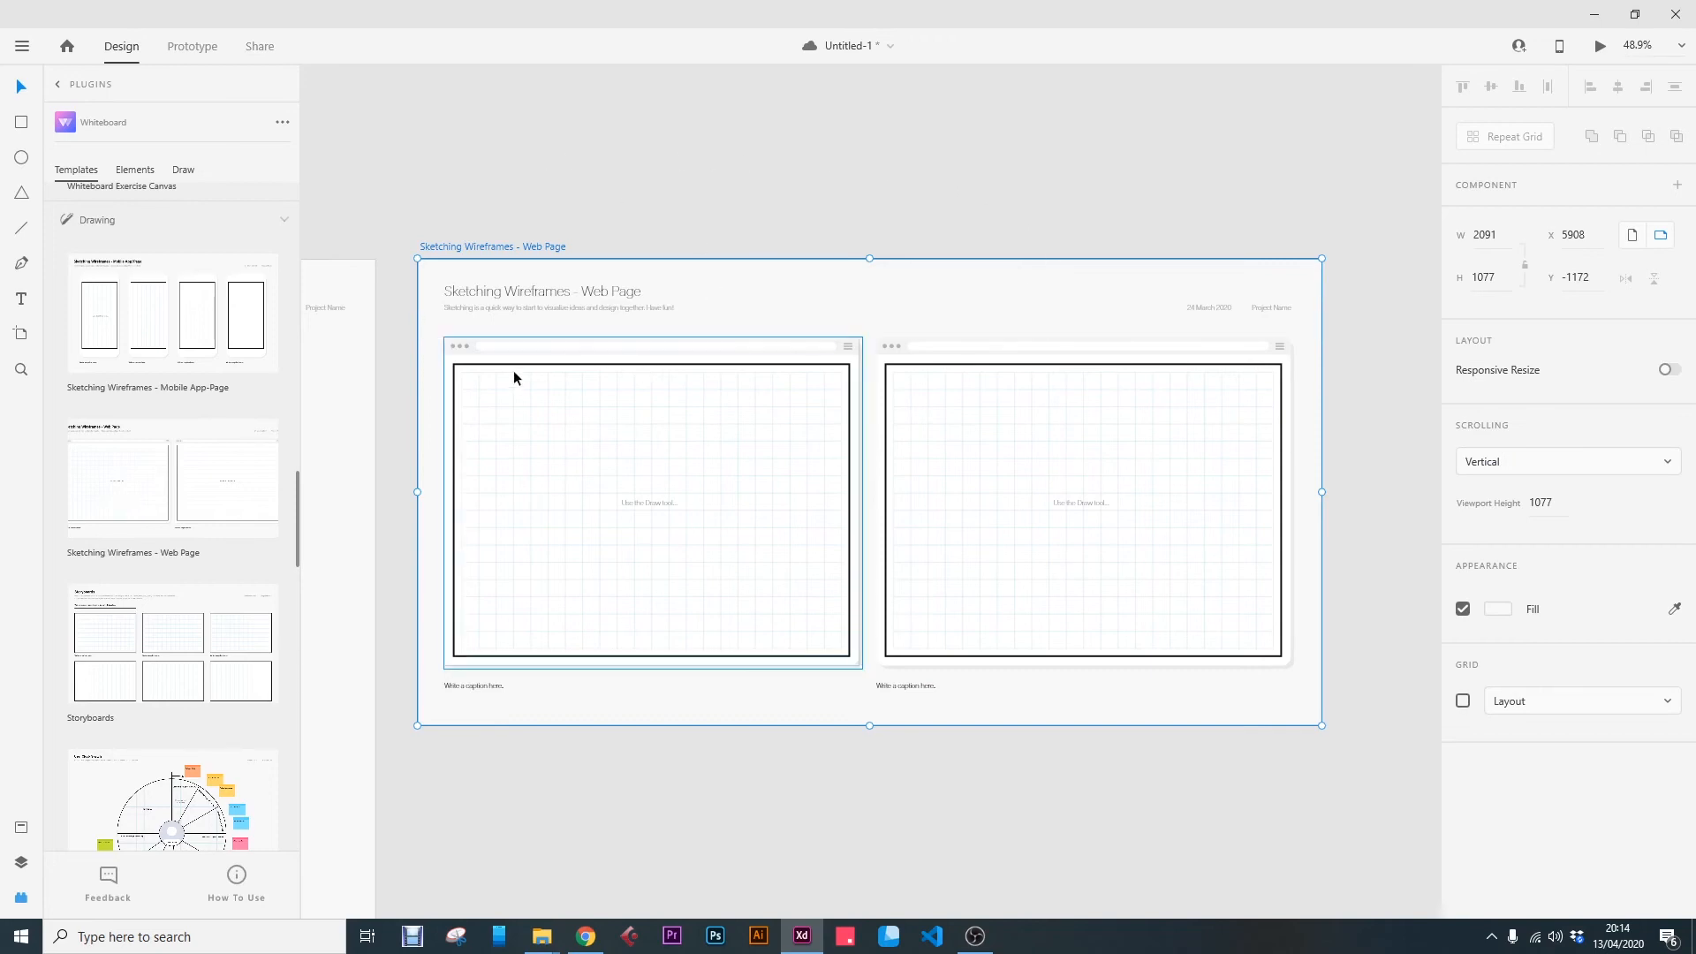
Step: Select the Sketching Wireframes – Mobile App/Page artboard and start a Whiteboard drawing on it
{"action": "key", "text": "ctrl+minus"}
{"action": "key", "text": "ctrl+minus"}
{"action": "key", "text": "ctrl+minus"}
{"action": "left_click_drag", "start_coordinate": [455, 609], "coordinate": [1051, 332]}
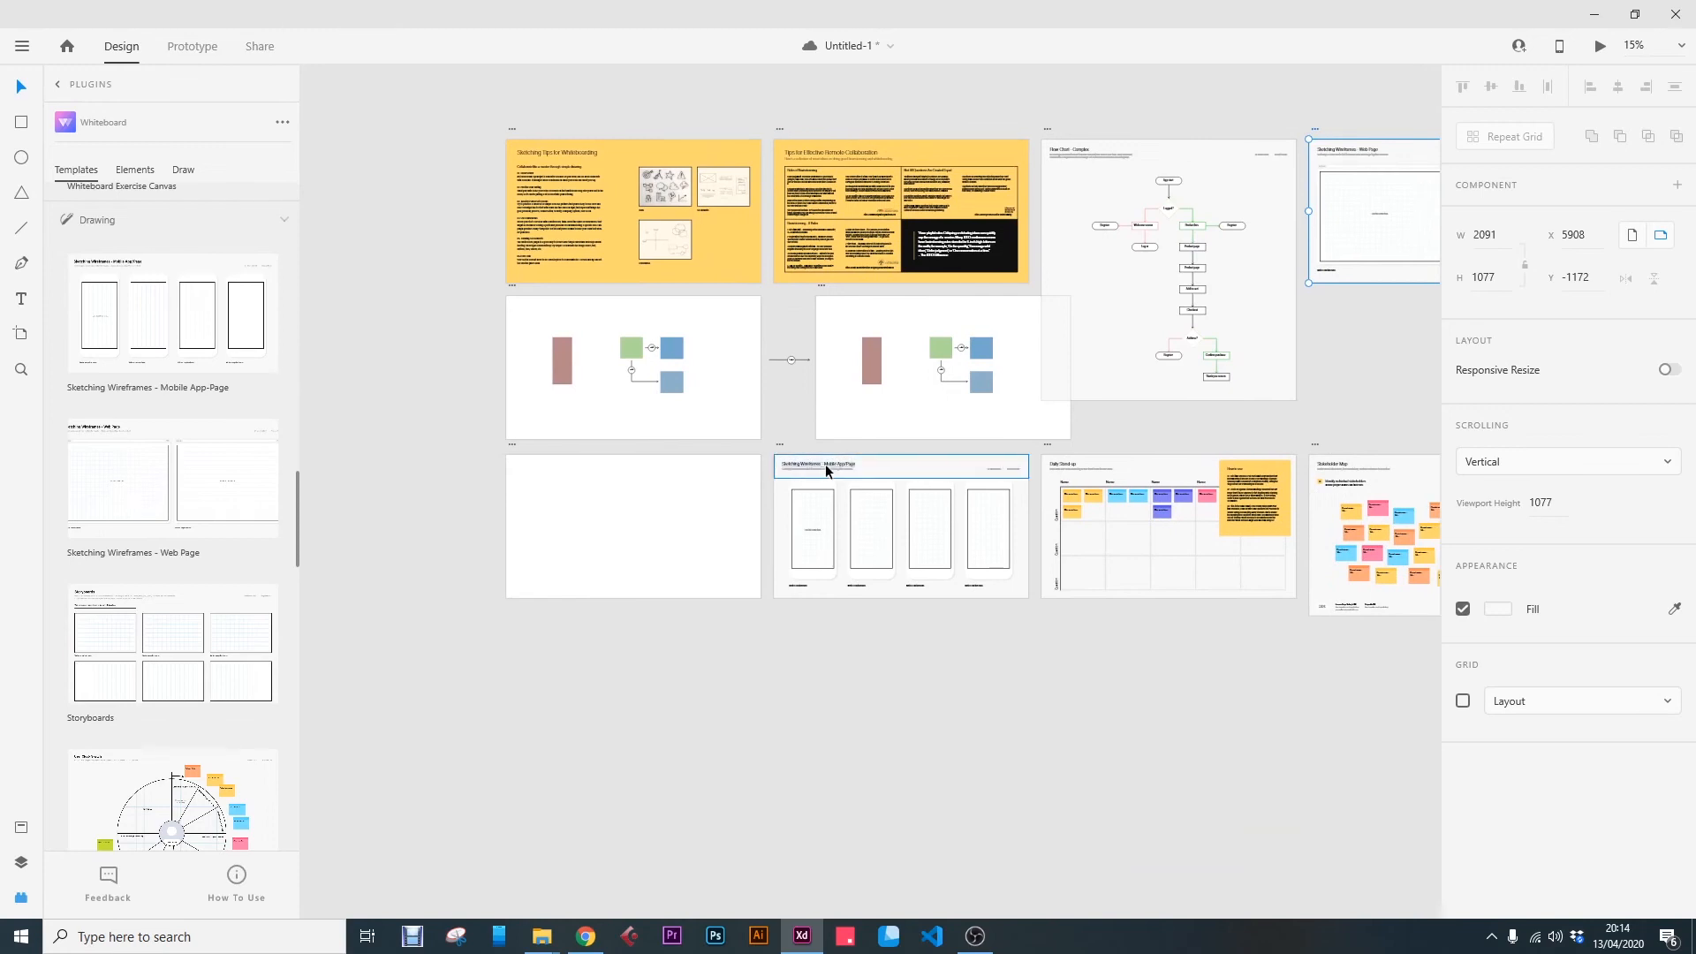
{"action": "left_click", "coordinate": [945, 475]}
{"action": "scroll", "coordinate": [950, 460], "scroll_direction": "up", "scroll_amount": 4}
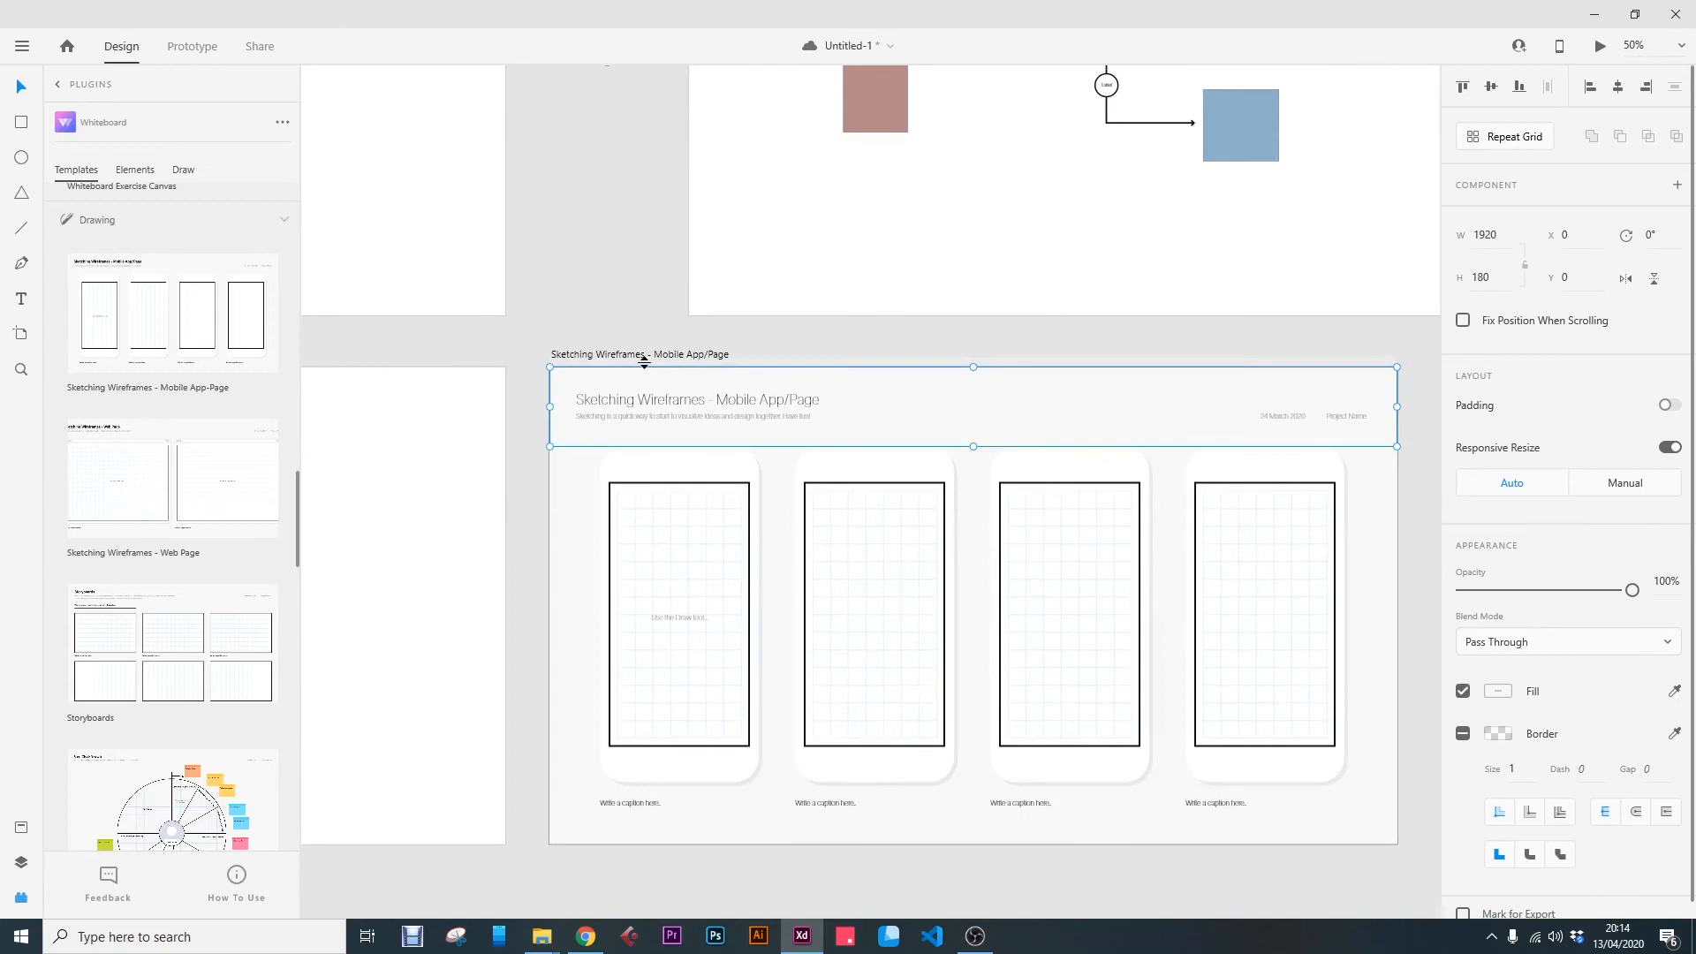
{"action": "left_click", "coordinate": [644, 355]}
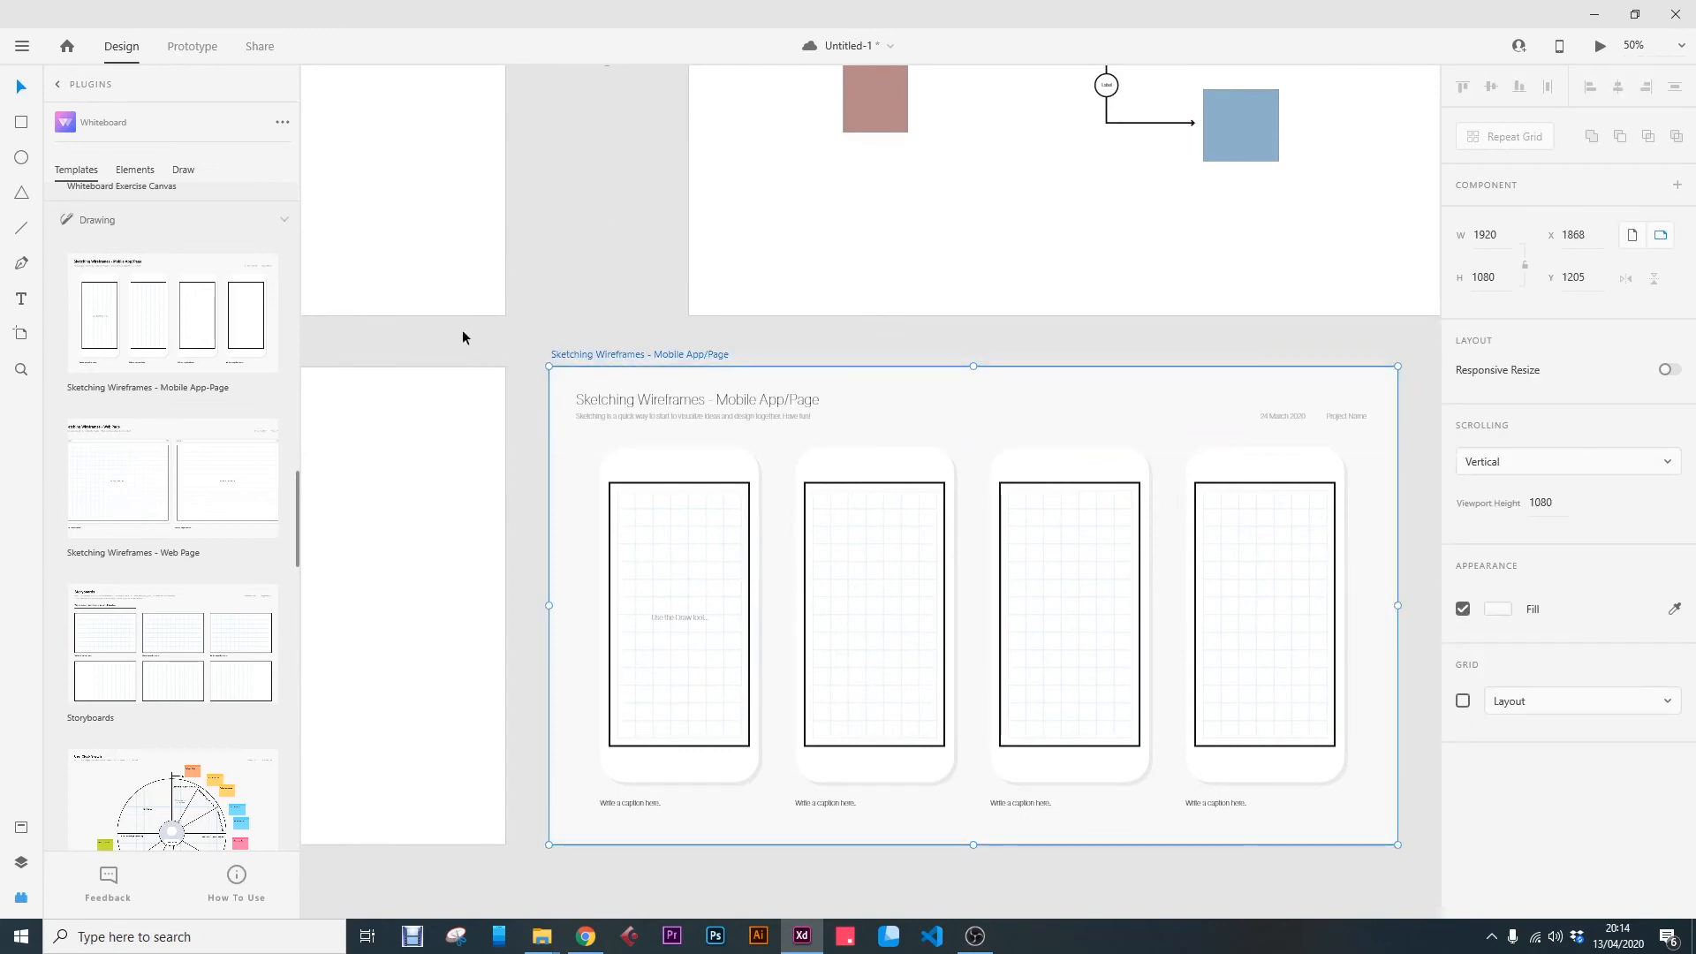
{"action": "left_click", "coordinate": [186, 171]}
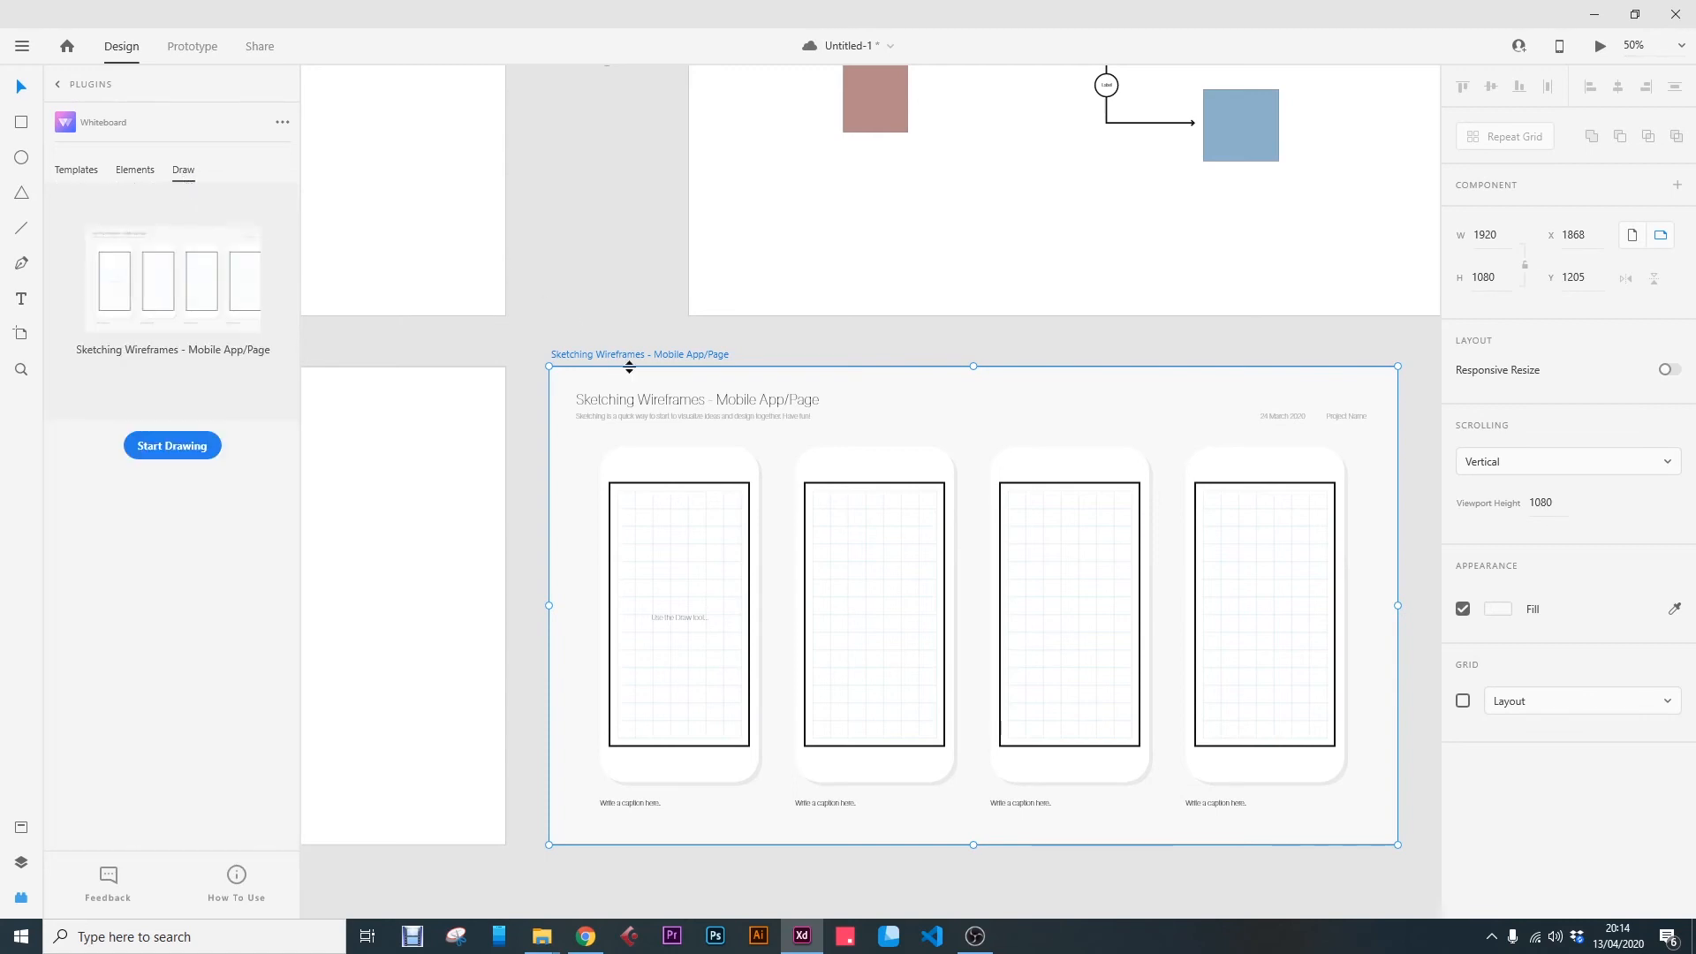
{"action": "left_click", "coordinate": [602, 274]}
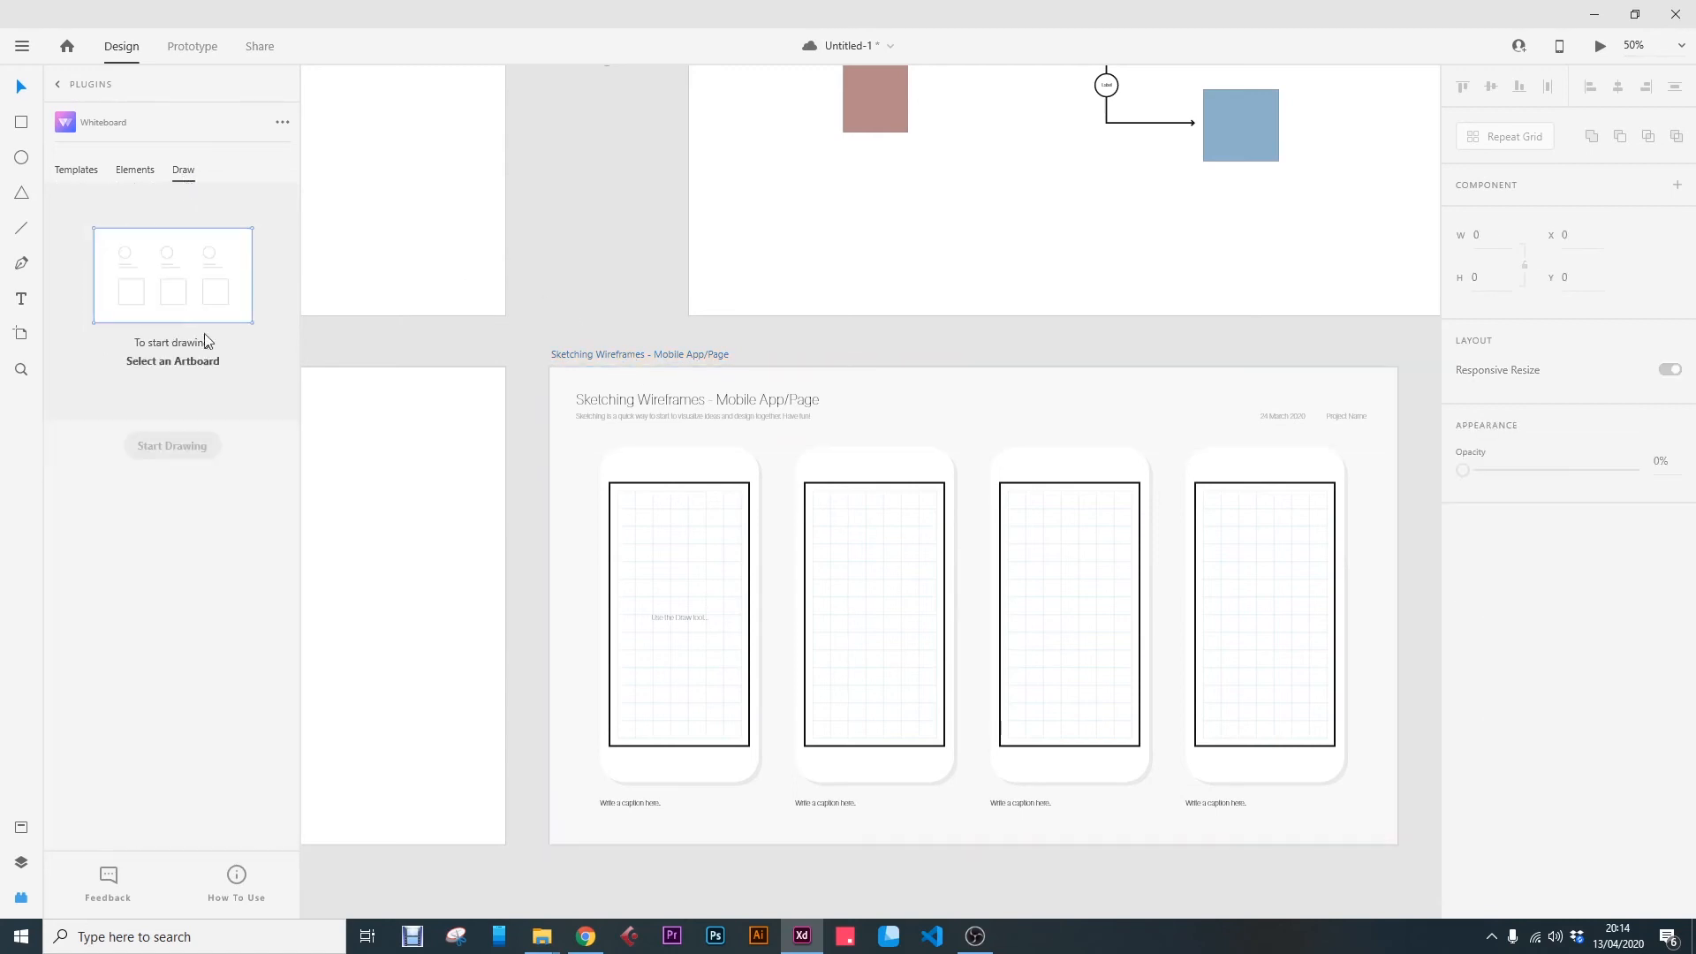
{"action": "left_click", "coordinate": [687, 355]}
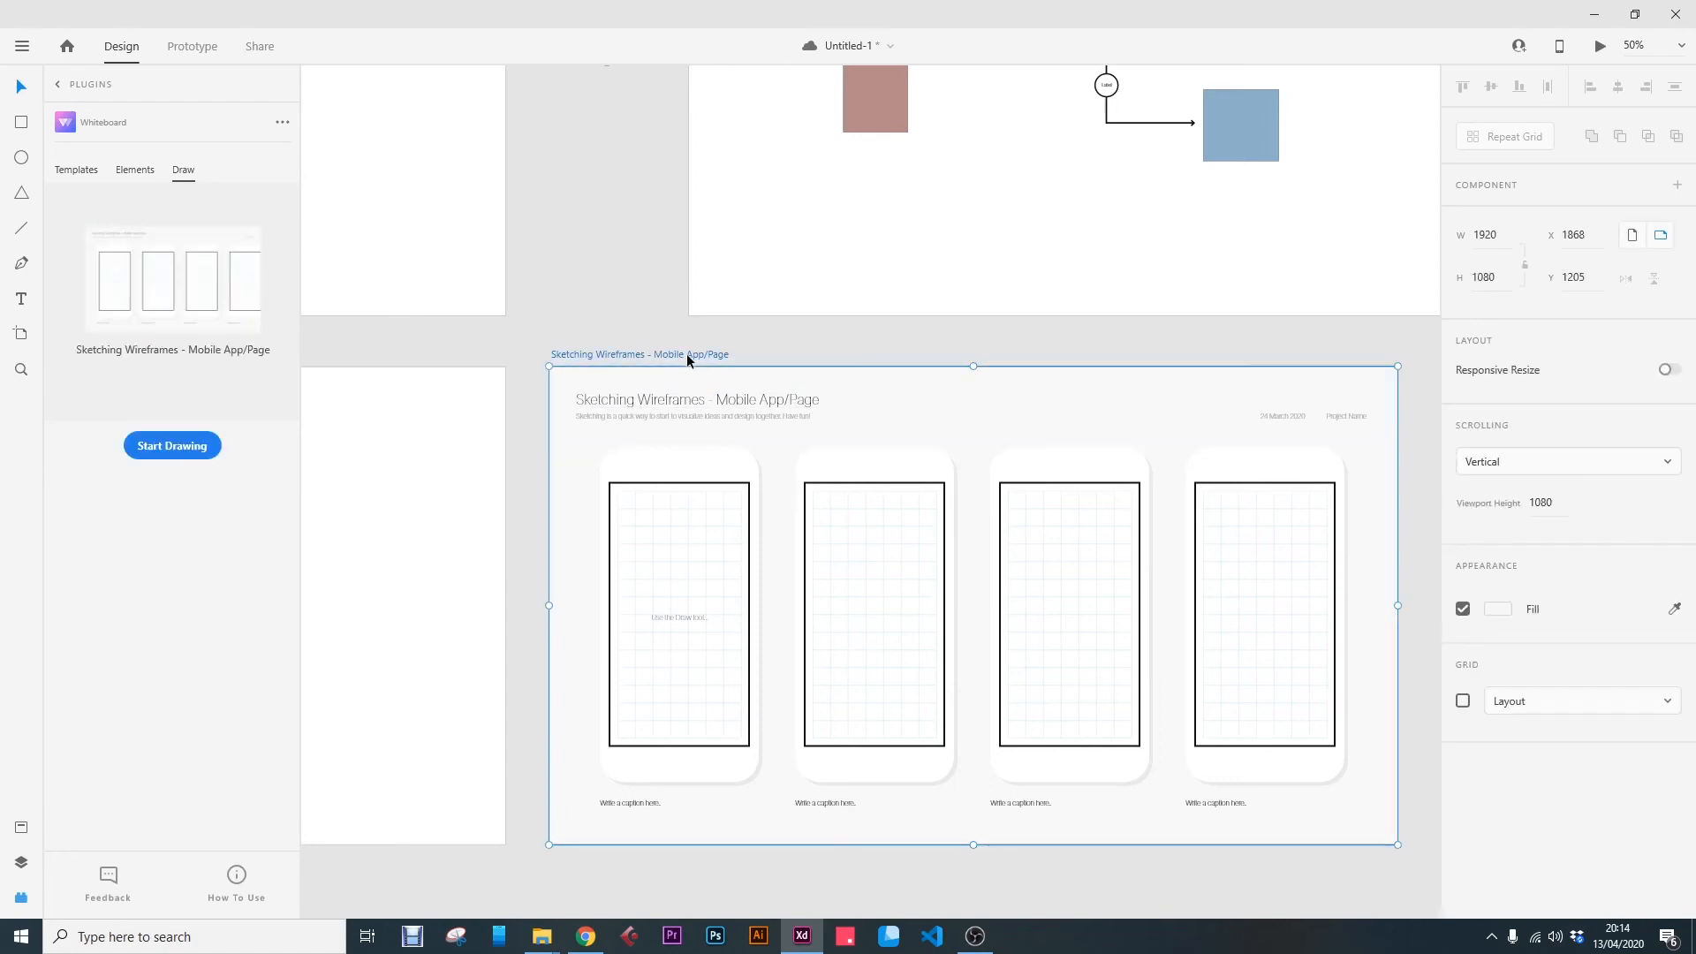
{"action": "left_click", "coordinate": [173, 447]}
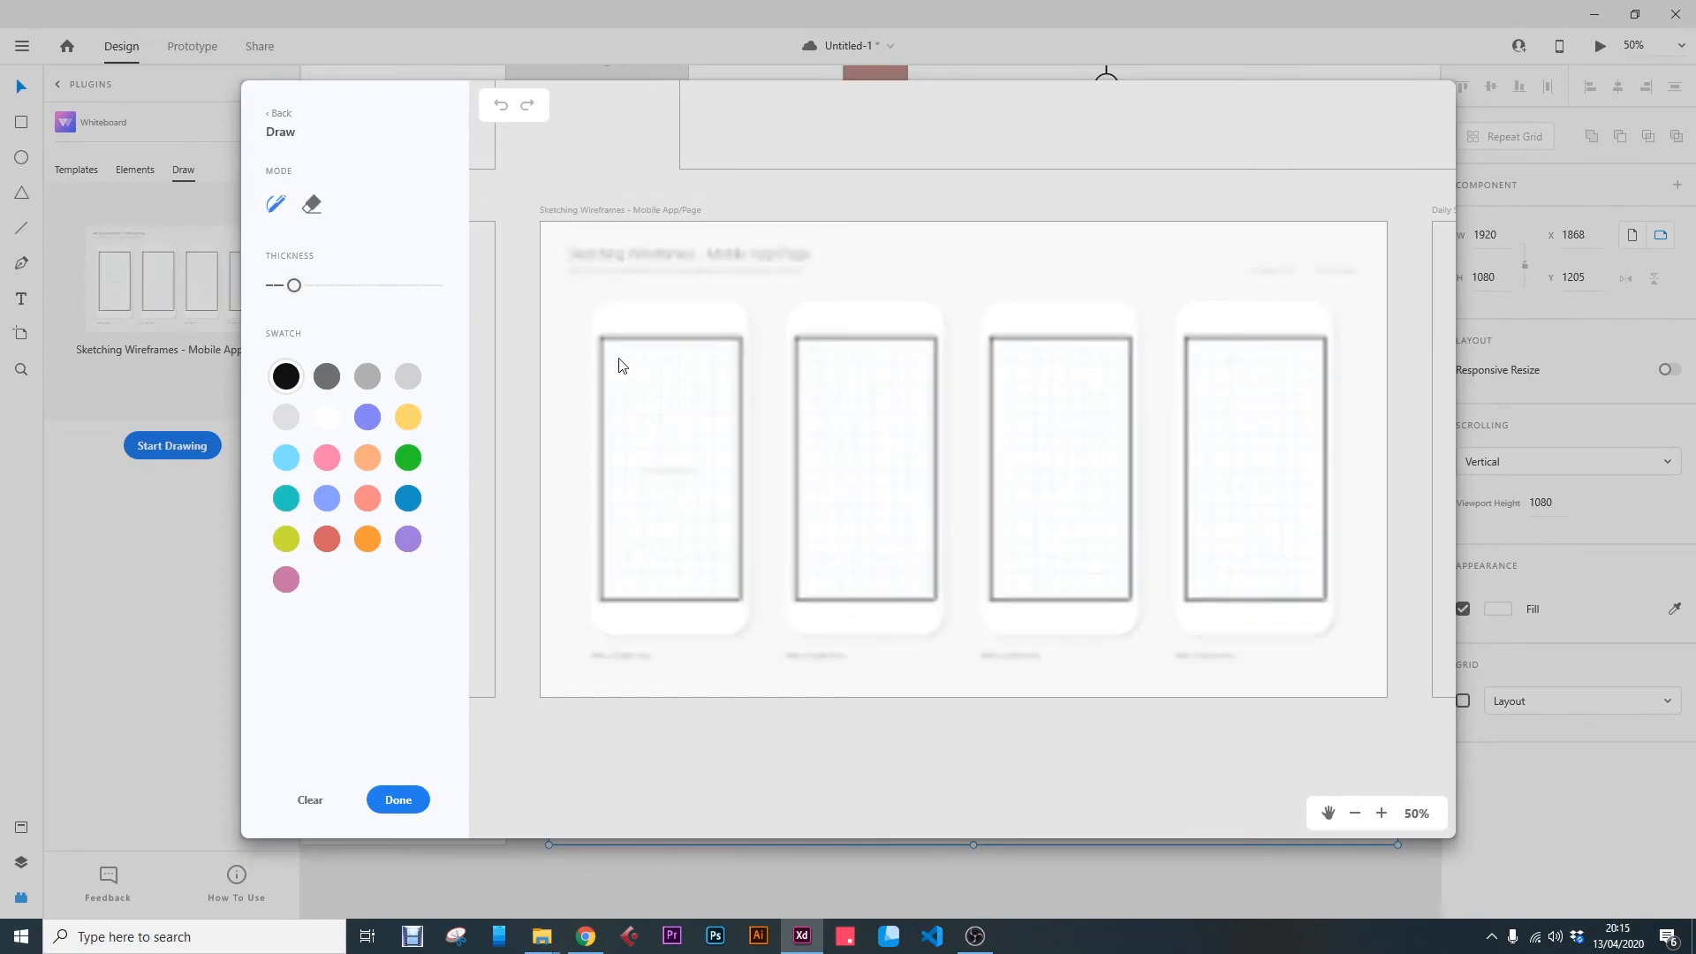
Step: Sketch a black rectangle, three circles and a box with text lines down the first phone screen
{"action": "mouse_move", "coordinate": [620, 353]}
{"action": "left_mouse_down"}
{"action": "mouse_move", "coordinate": [621, 415]}
{"action": "mouse_move", "coordinate": [722, 409]}
{"action": "mouse_move", "coordinate": [718, 357]}
{"action": "mouse_move", "coordinate": [621, 352]}
{"action": "left_mouse_up"}
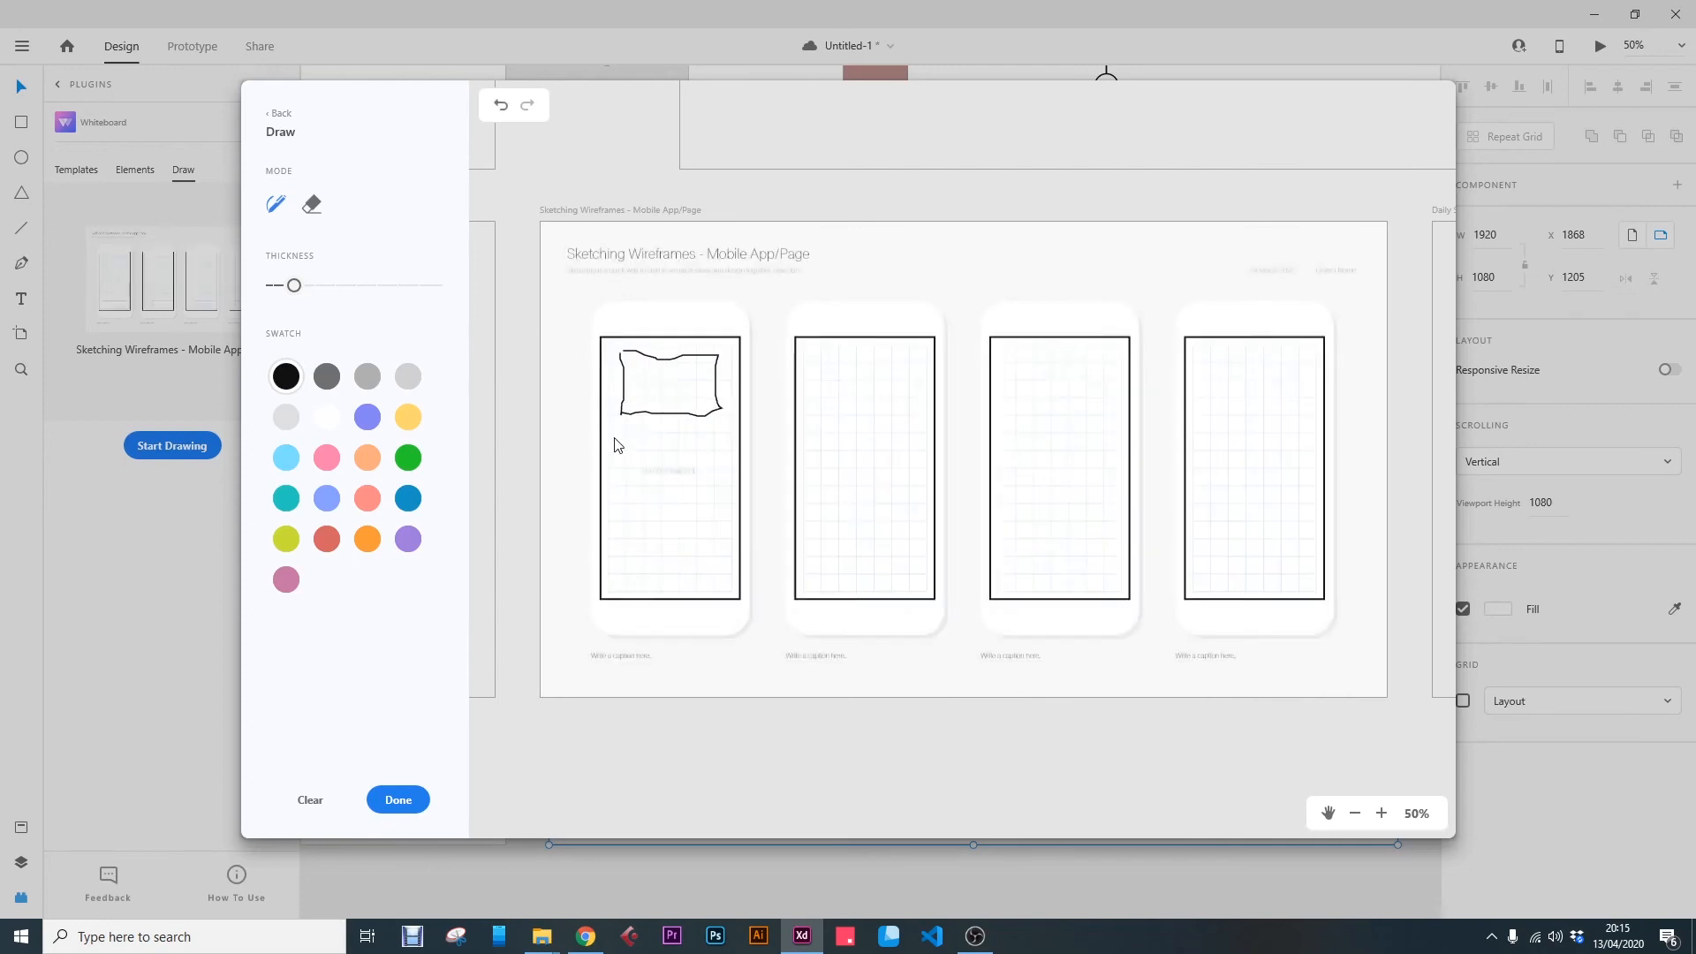
{"action": "mouse_move", "coordinate": [628, 439]}
{"action": "left_mouse_down"}
{"action": "mouse_move", "coordinate": [682, 461]}
{"action": "mouse_move", "coordinate": [675, 435]}
{"action": "mouse_move", "coordinate": [657, 440]}
{"action": "mouse_move", "coordinate": [705, 469]}
{"action": "mouse_move", "coordinate": [692, 433]}
{"action": "left_mouse_up"}
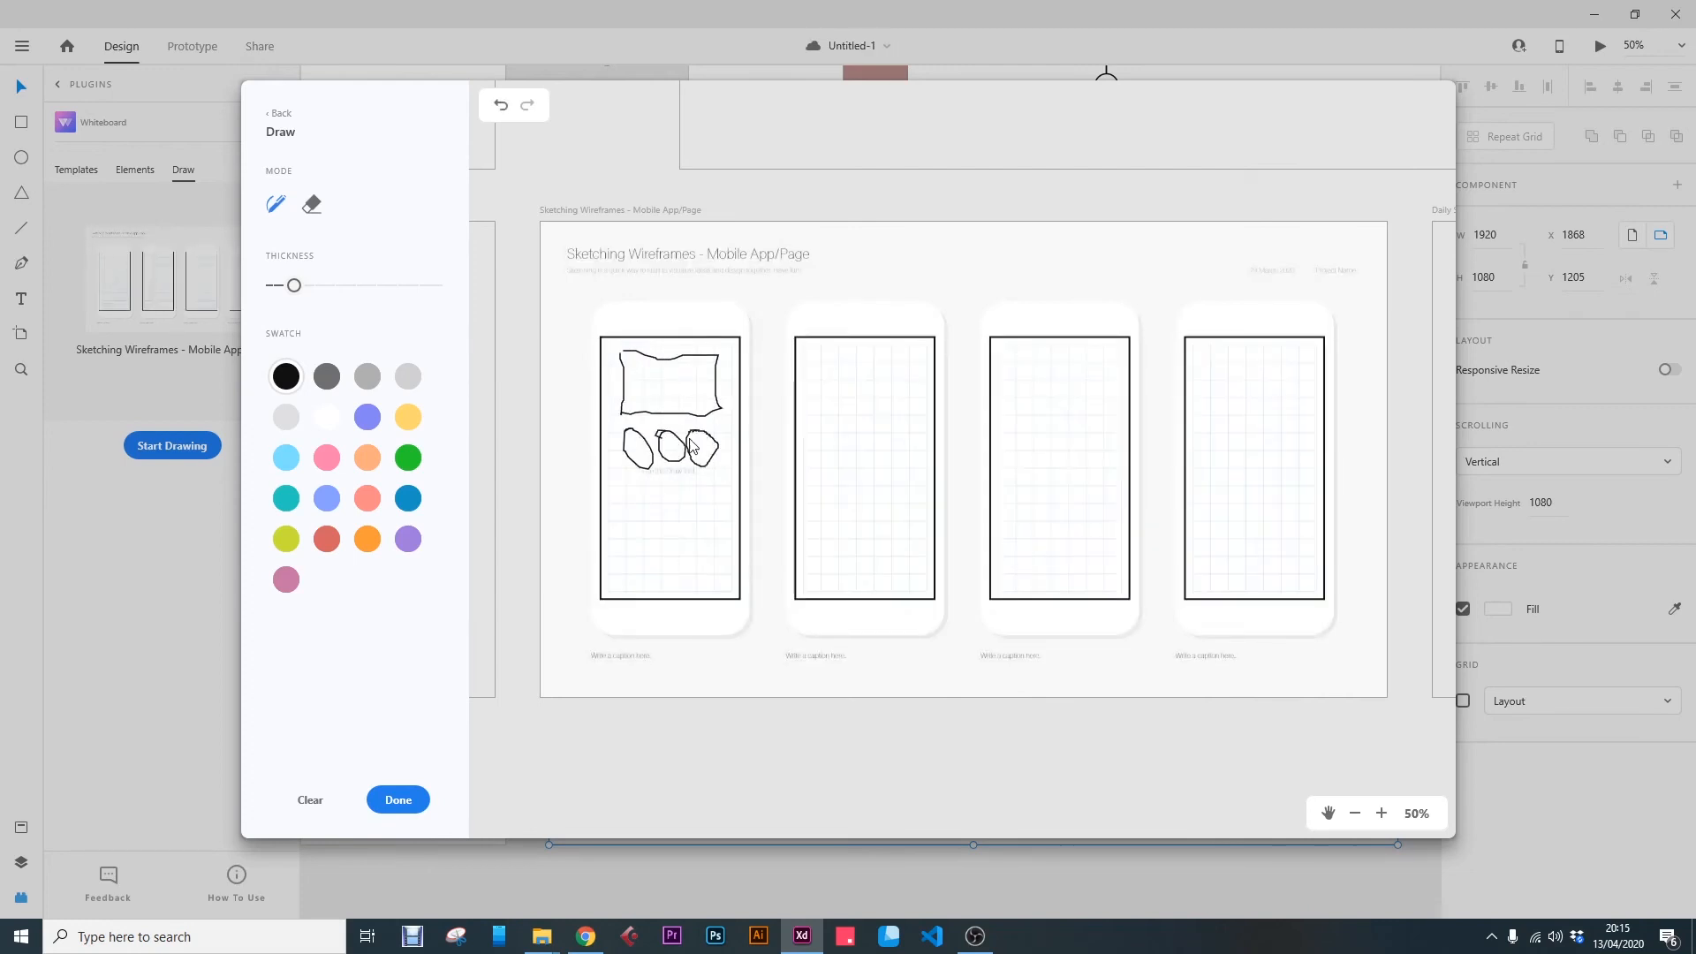
{"action": "mouse_move", "coordinate": [622, 482]}
{"action": "left_mouse_down"}
{"action": "mouse_move", "coordinate": [712, 489]}
{"action": "mouse_move", "coordinate": [719, 534]}
{"action": "mouse_move", "coordinate": [655, 541]}
{"action": "mouse_move", "coordinate": [623, 486]}
{"action": "mouse_move", "coordinate": [681, 494]}
{"action": "mouse_move", "coordinate": [675, 514]}
{"action": "left_mouse_up"}
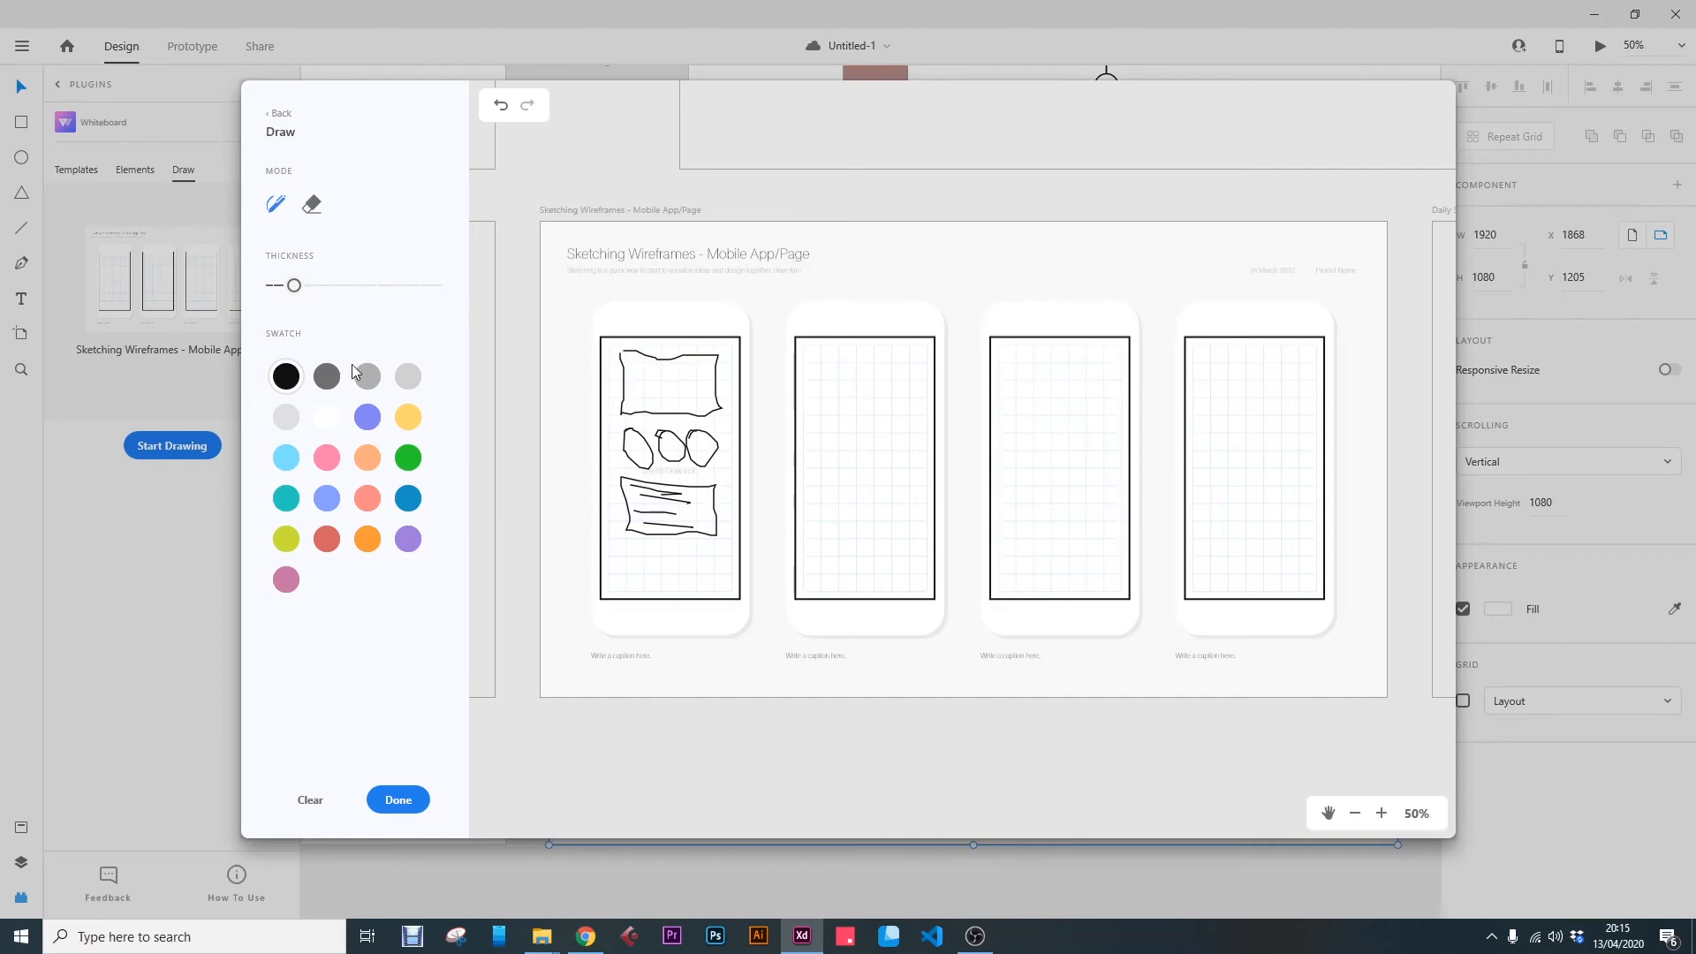
Step: Outline the text box in green and sketch a green rectangle at the top of the second phone screen
{"action": "left_click", "coordinate": [408, 457]}
{"action": "mouse_move", "coordinate": [621, 531]}
{"action": "left_mouse_down"}
{"action": "mouse_move", "coordinate": [618, 458]}
{"action": "mouse_move", "coordinate": [714, 485]}
{"action": "left_mouse_up"}
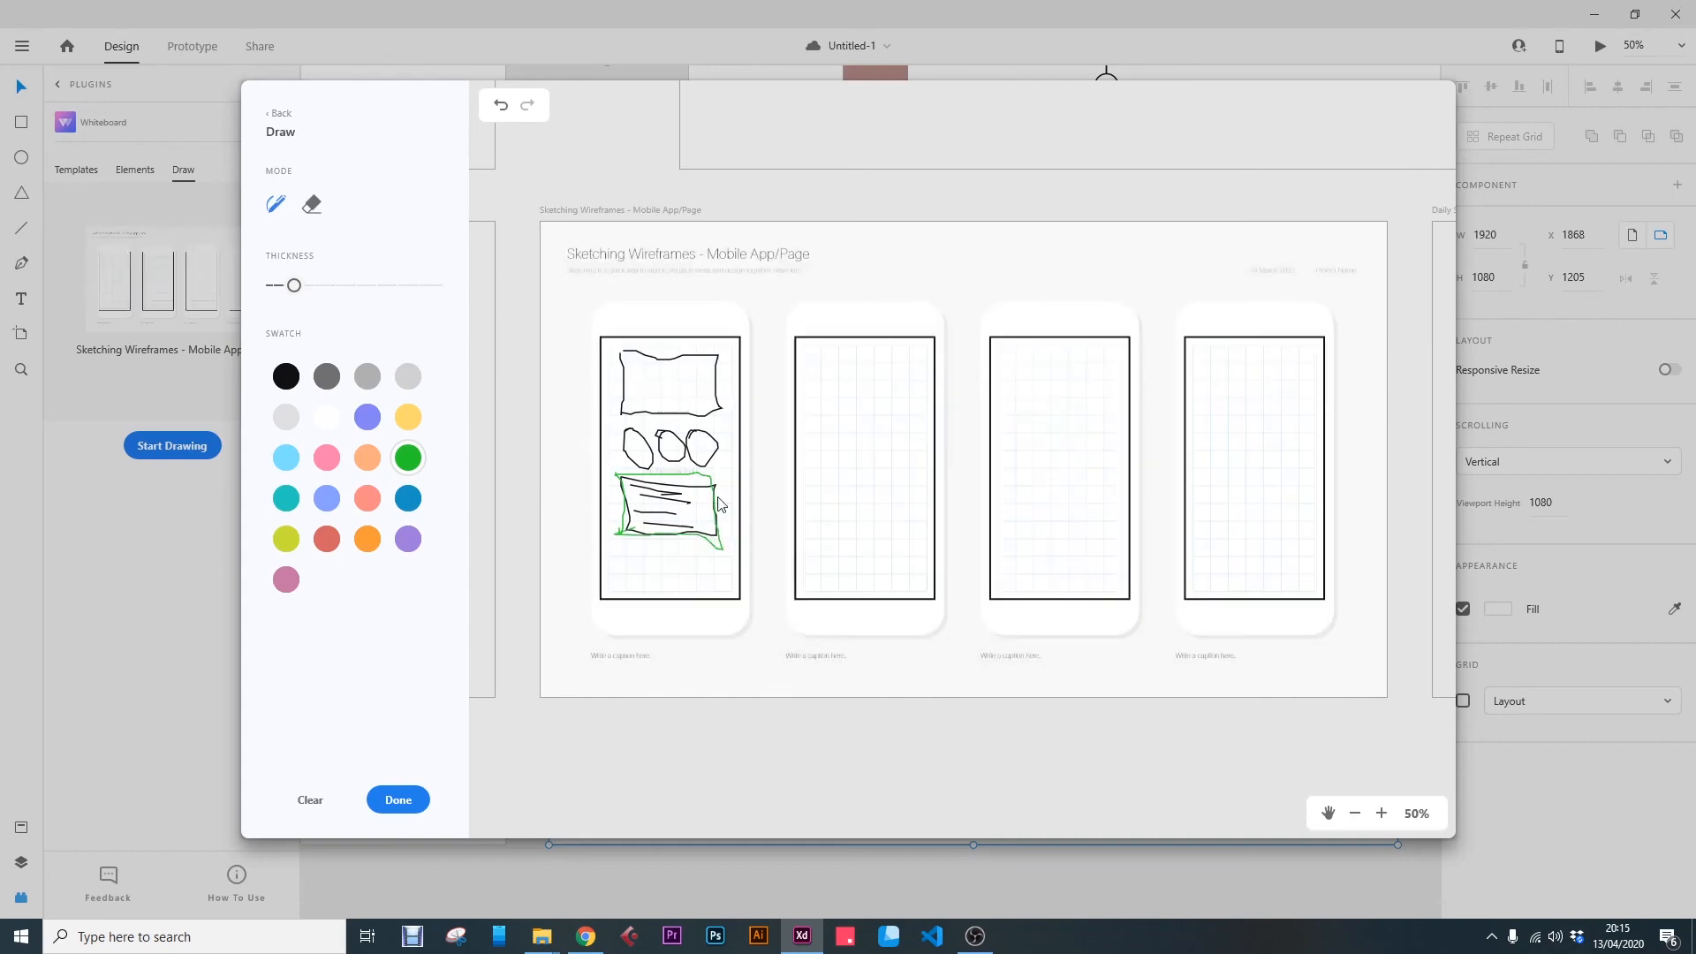
{"action": "mouse_move", "coordinate": [811, 358]}
{"action": "left_mouse_down"}
{"action": "mouse_move", "coordinate": [899, 354]}
{"action": "mouse_move", "coordinate": [893, 414]}
{"action": "mouse_move", "coordinate": [806, 416]}
{"action": "left_mouse_up"}
{"action": "mouse_move", "coordinate": [805, 341]}
{"action": "left_mouse_down"}
{"action": "mouse_move", "coordinate": [878, 487]}
{"action": "mouse_move", "coordinate": [924, 486]}
{"action": "mouse_move", "coordinate": [910, 518]}
{"action": "mouse_move", "coordinate": [842, 558]}
{"action": "mouse_move", "coordinate": [845, 604]}
{"action": "left_mouse_up"}
{"action": "mouse_move", "coordinate": [807, 345]}
{"action": "left_mouse_down"}
{"action": "mouse_move", "coordinate": [804, 423]}
{"action": "mouse_move", "coordinate": [898, 466]}
{"action": "mouse_move", "coordinate": [840, 474]}
{"action": "mouse_move", "coordinate": [895, 482]}
{"action": "left_mouse_up"}
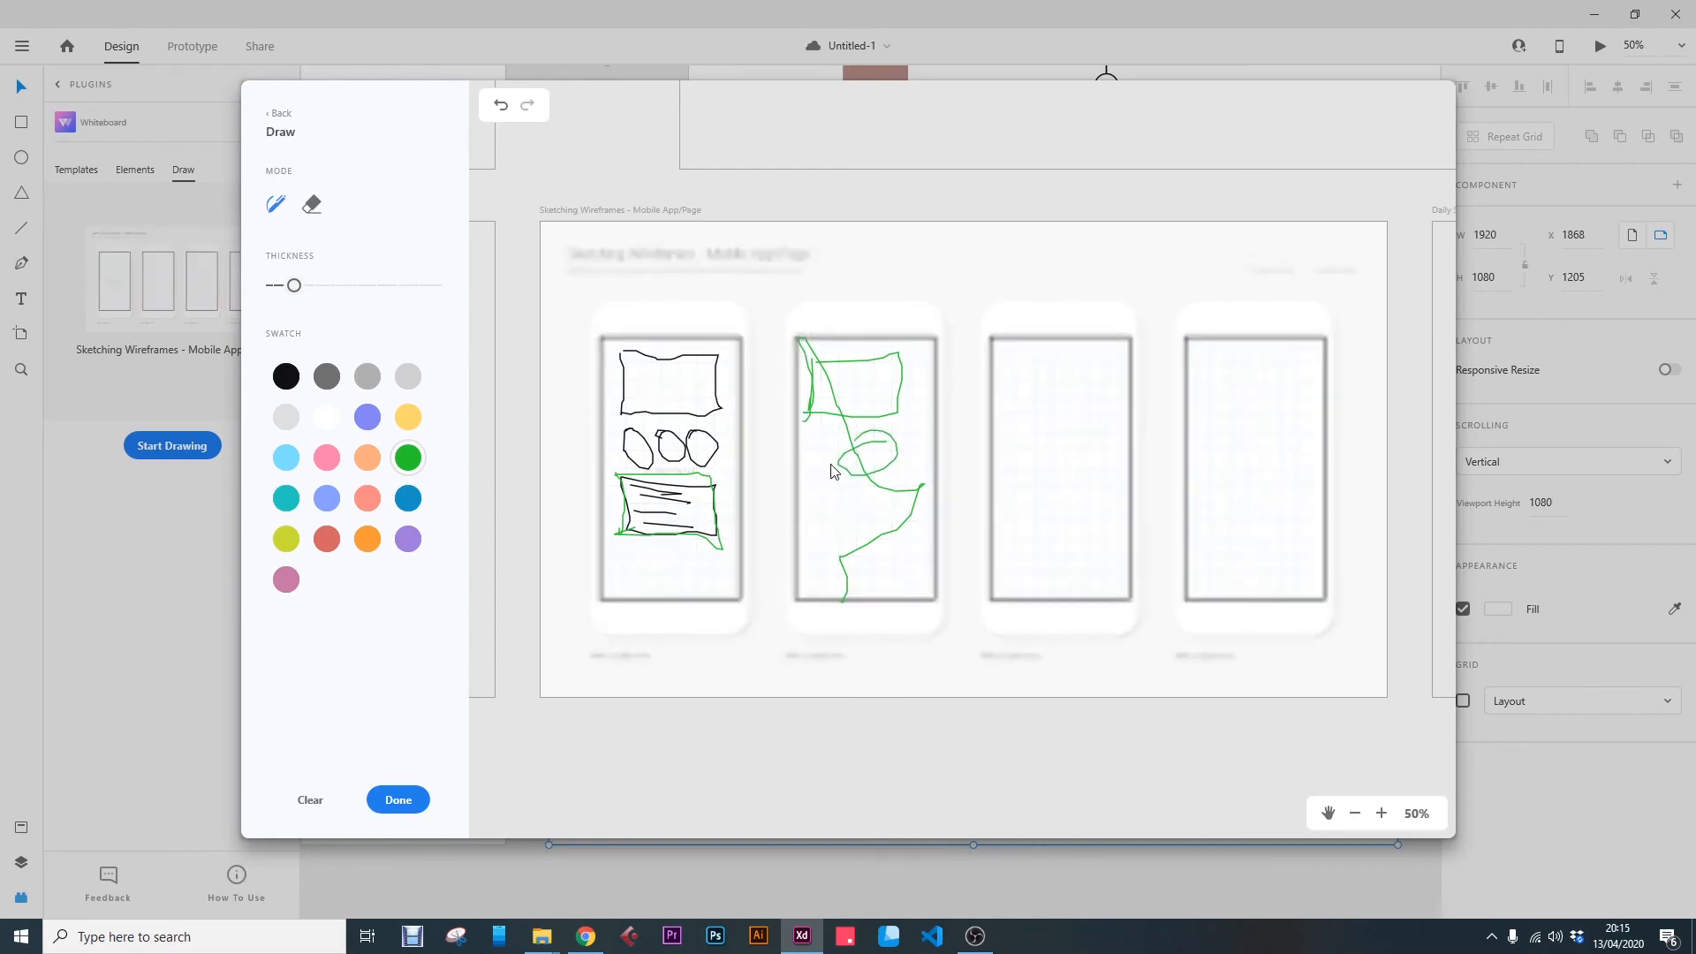
{"action": "left_click", "coordinate": [501, 108]}
{"action": "left_click", "coordinate": [501, 108]}
{"action": "left_click", "coordinate": [501, 108]}
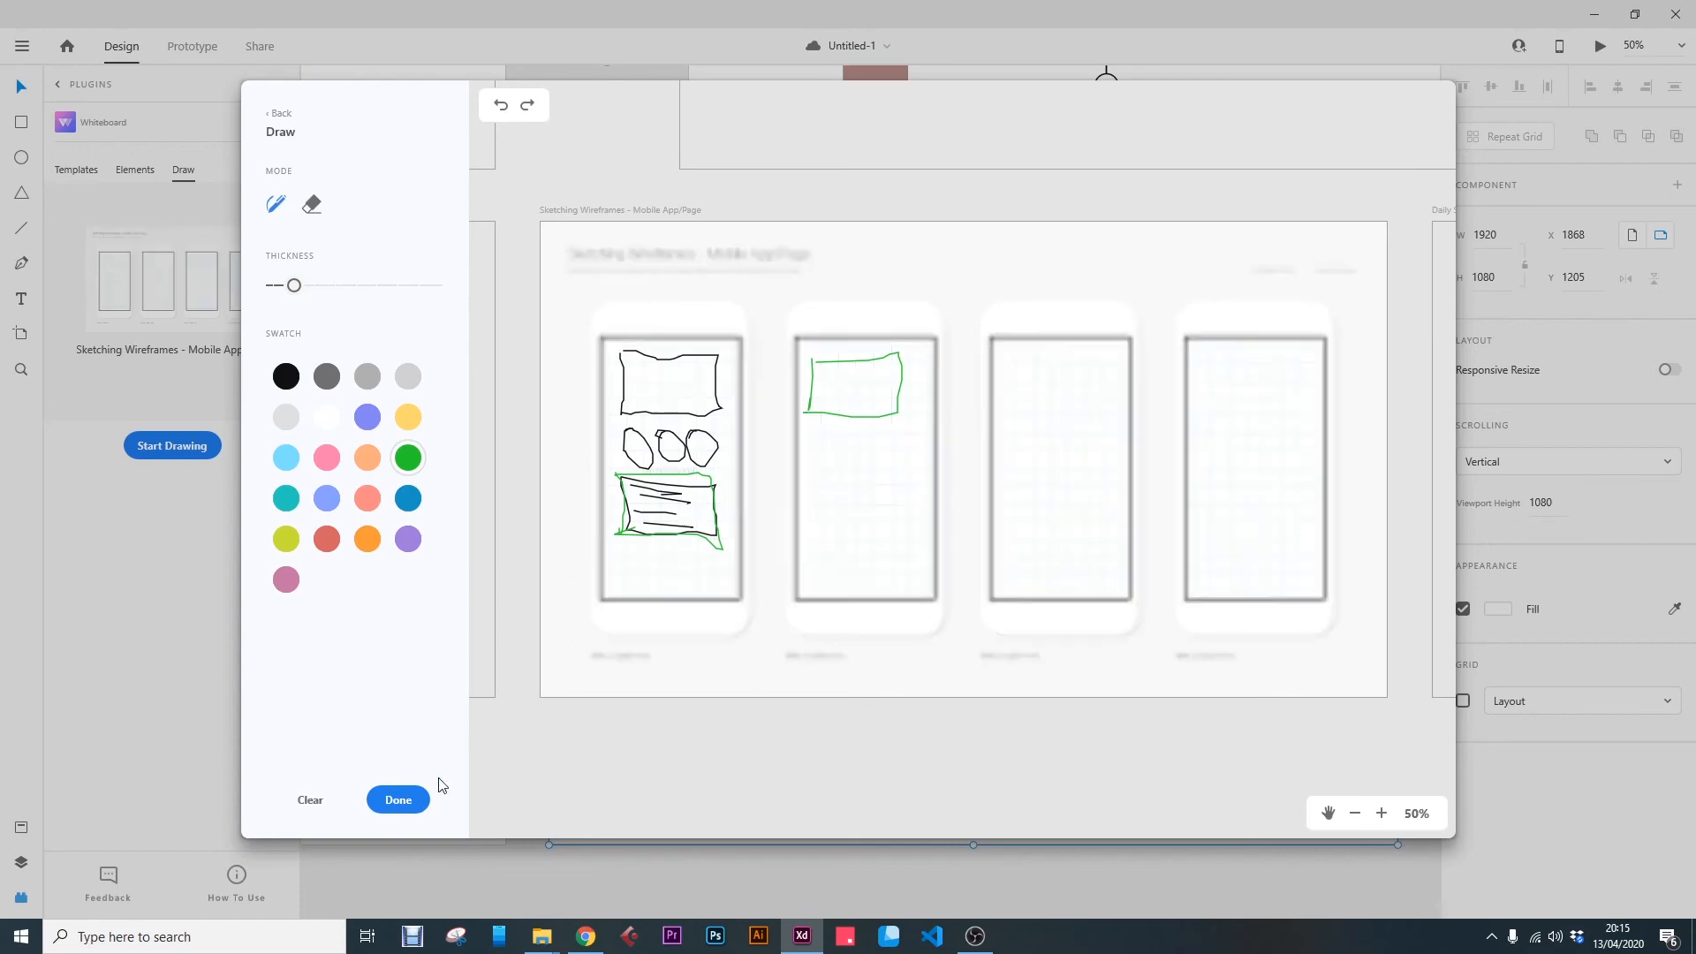
Step: Finish the drawing so the sketch is placed on the Mobile App/Page artboard, and deselect it
{"action": "left_click", "coordinate": [398, 800]}
{"action": "scroll", "coordinate": [1009, 622], "scroll_direction": "down", "scroll_amount": 10}
{"action": "key", "text": "ctrl+equal"}
{"action": "left_click_drag", "start_coordinate": [1237, 242], "coordinate": [1016, 292]}
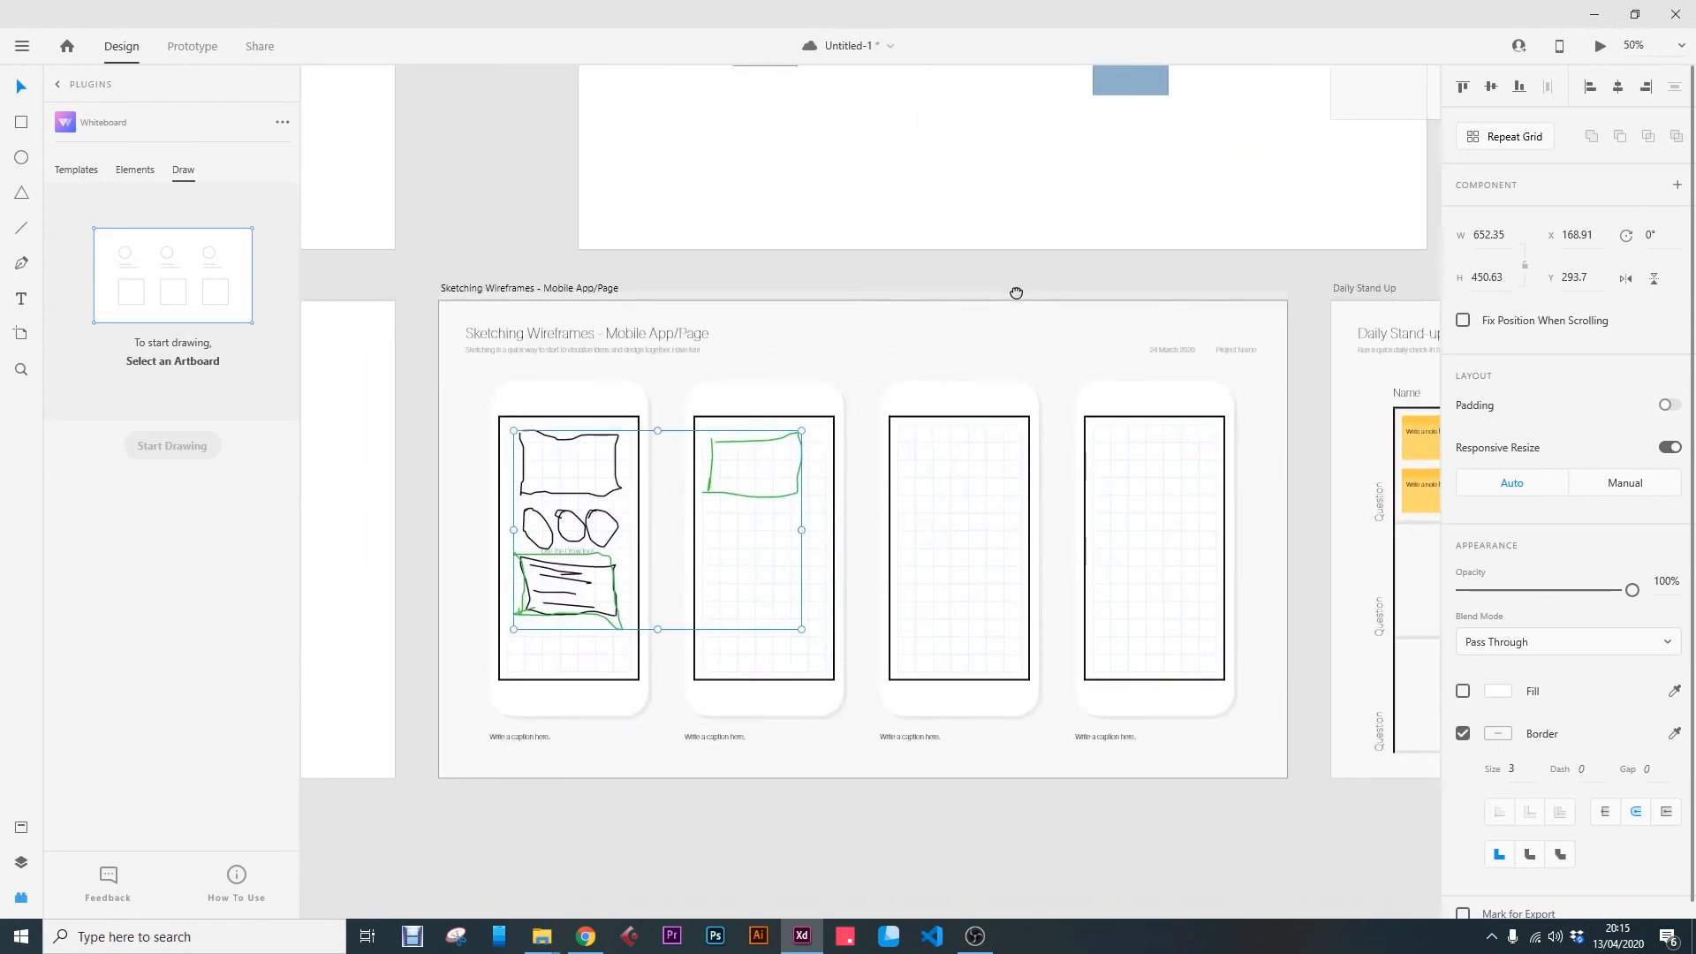
{"action": "left_click", "coordinate": [1103, 296]}
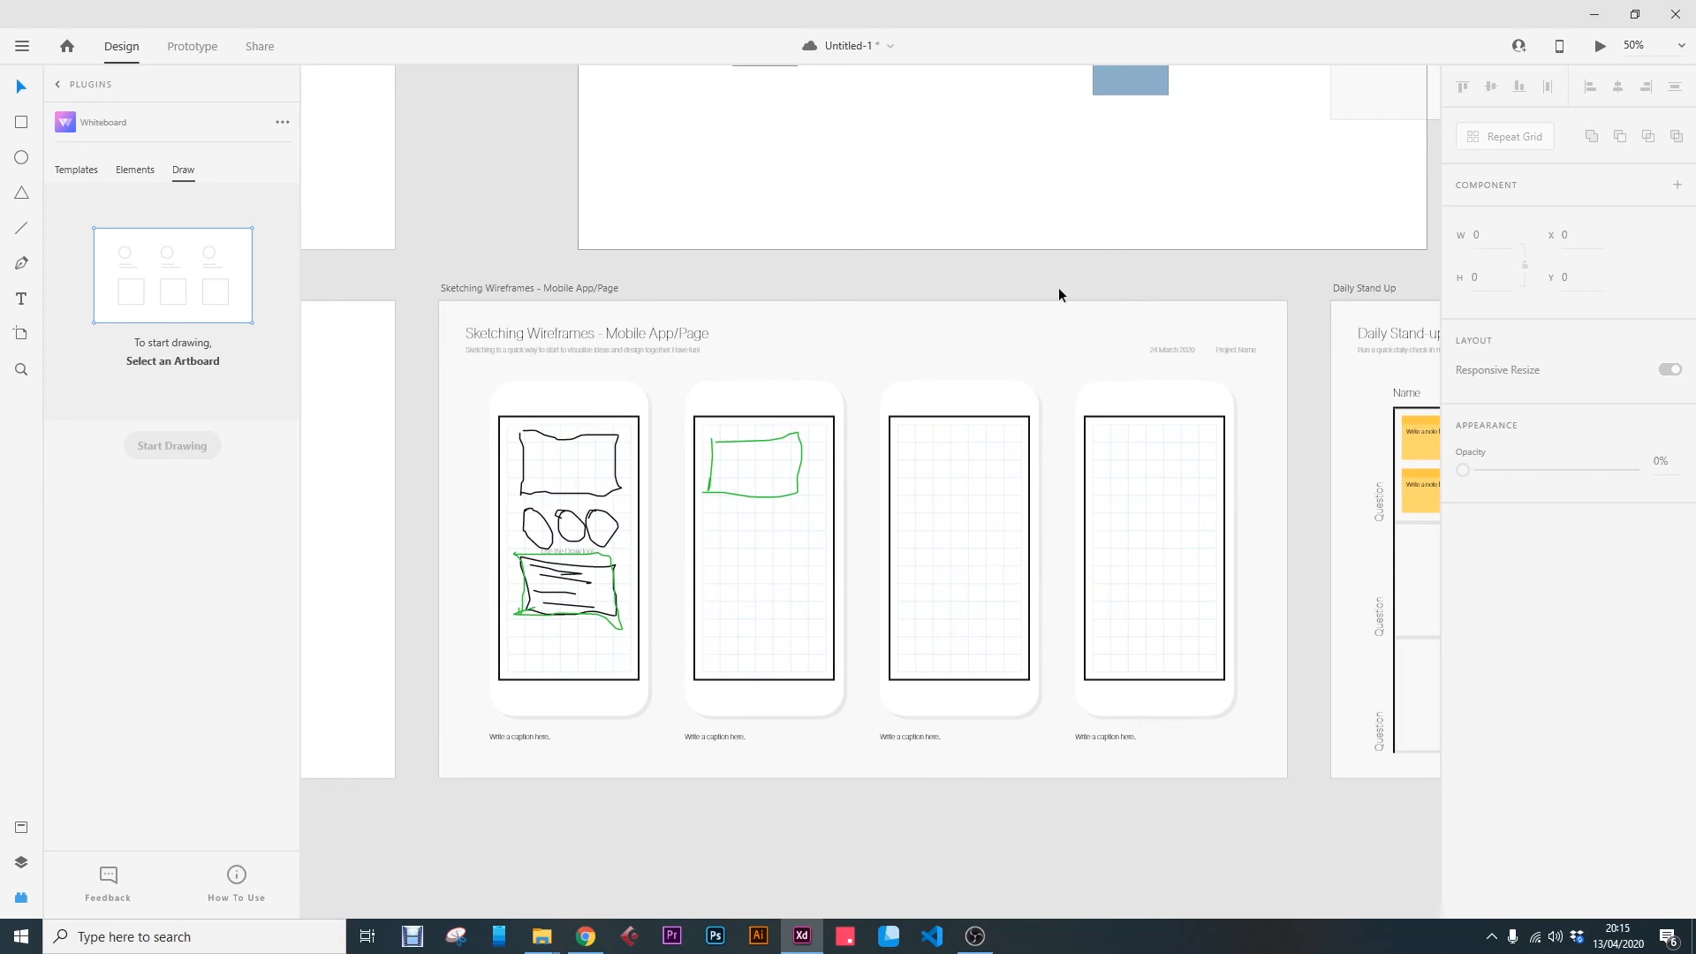
Step: Open the caption under the first phone frame for editing
{"action": "left_click", "coordinate": [534, 289]}
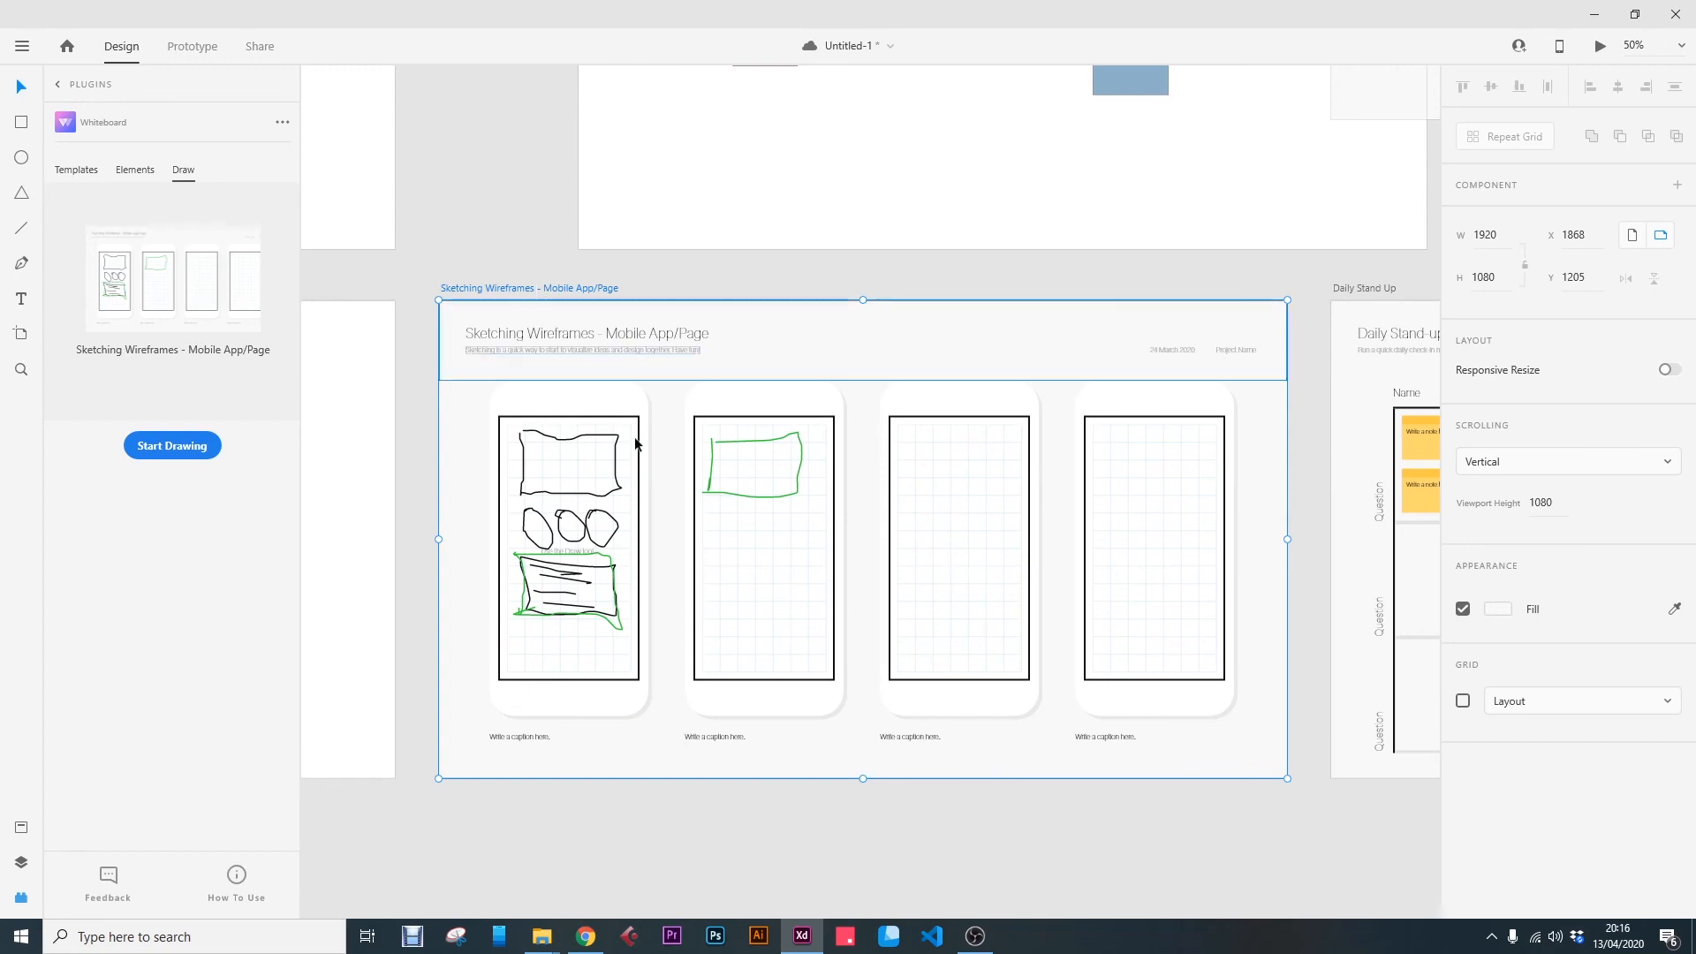
{"action": "double_click", "coordinate": [521, 736]}
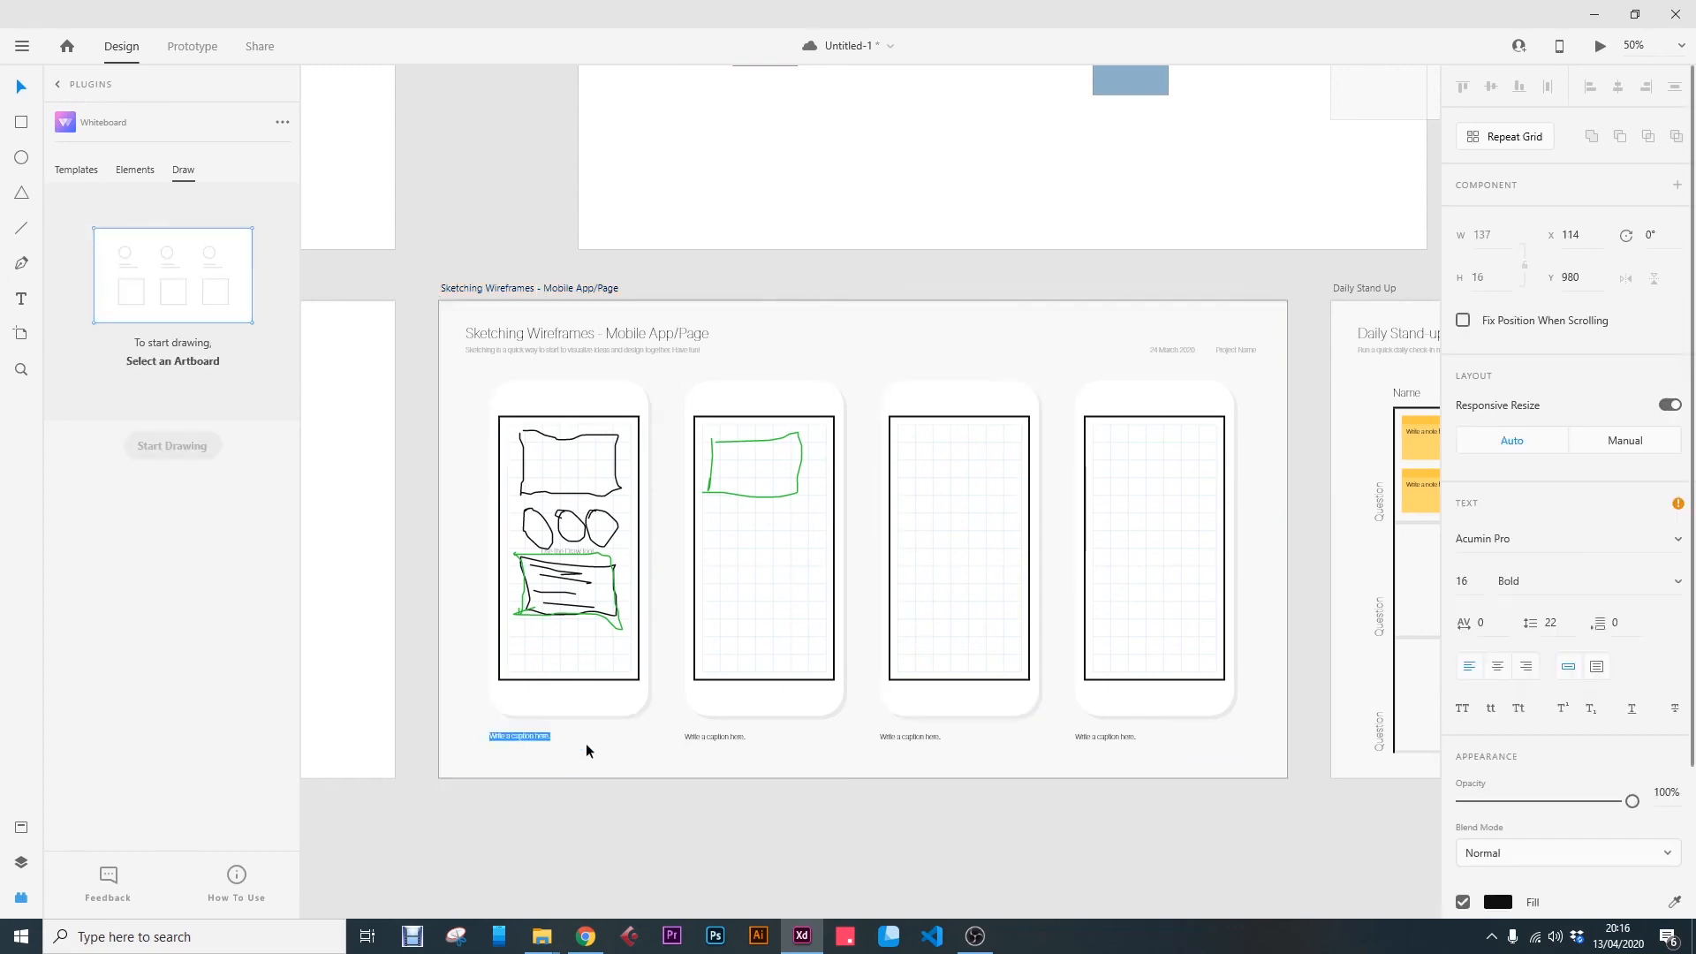
{"action": "key", "text": "Escape"}
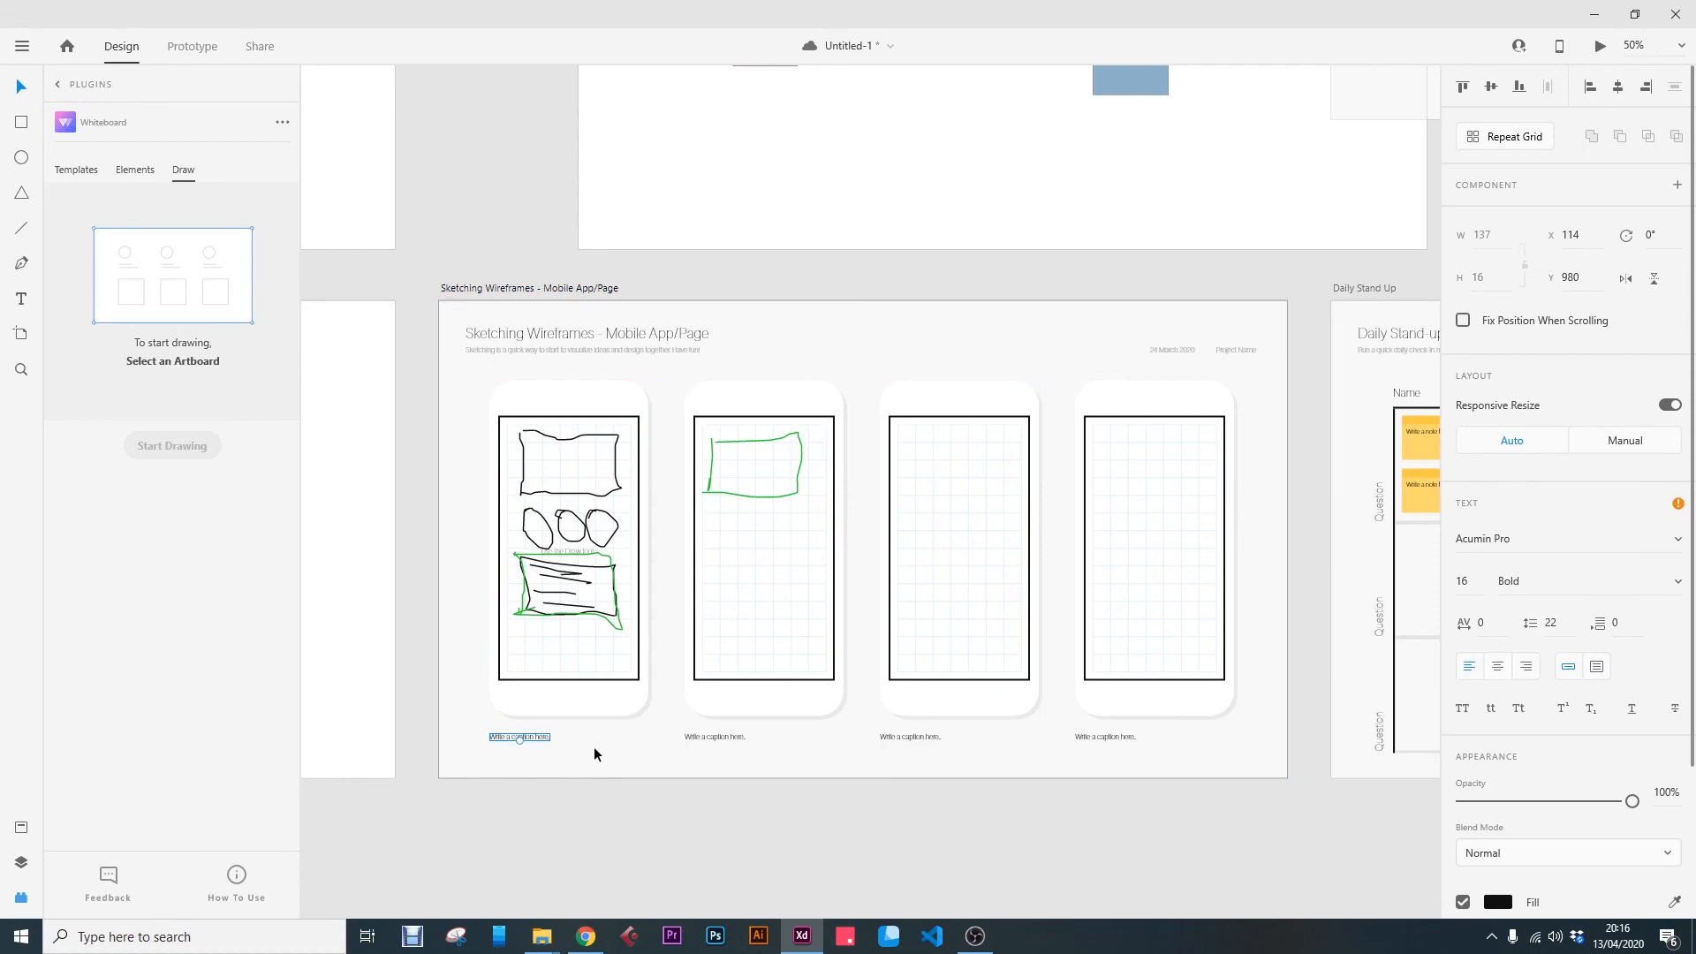
{"action": "scroll", "coordinate": [594, 749], "scroll_direction": "down", "scroll_amount": 6}
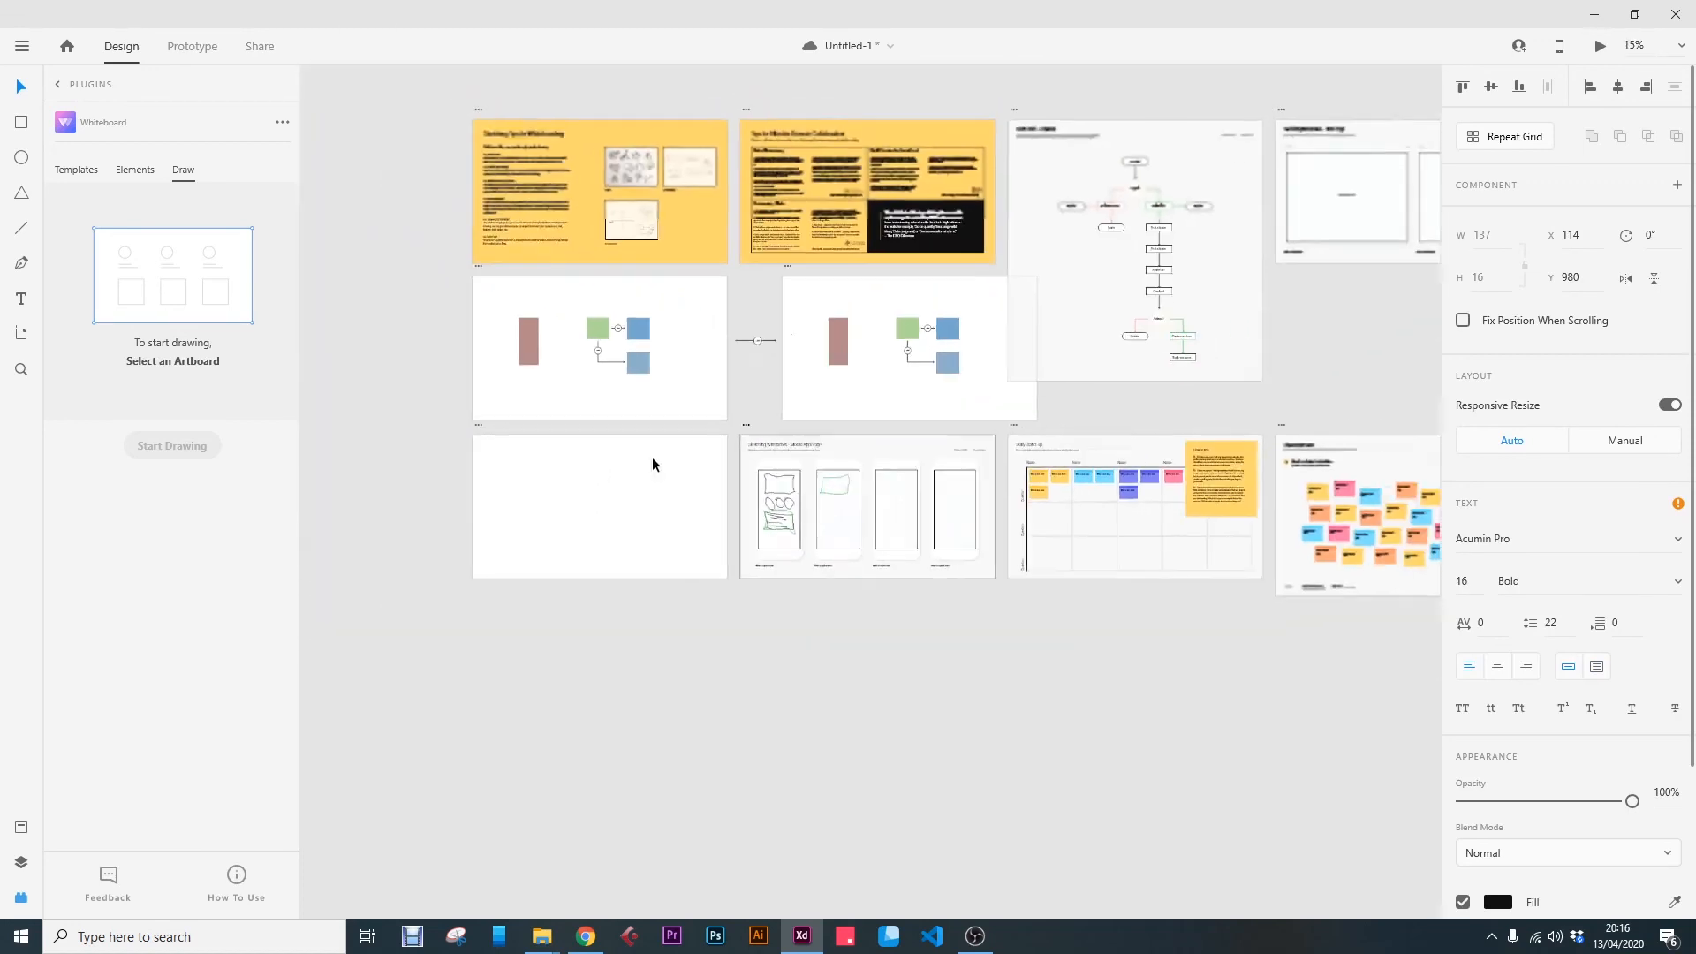
{"action": "scroll", "coordinate": [778, 294], "scroll_direction": "up", "scroll_amount": 3}
{"action": "scroll", "coordinate": [779, 294], "scroll_direction": "right", "scroll_amount": 3}
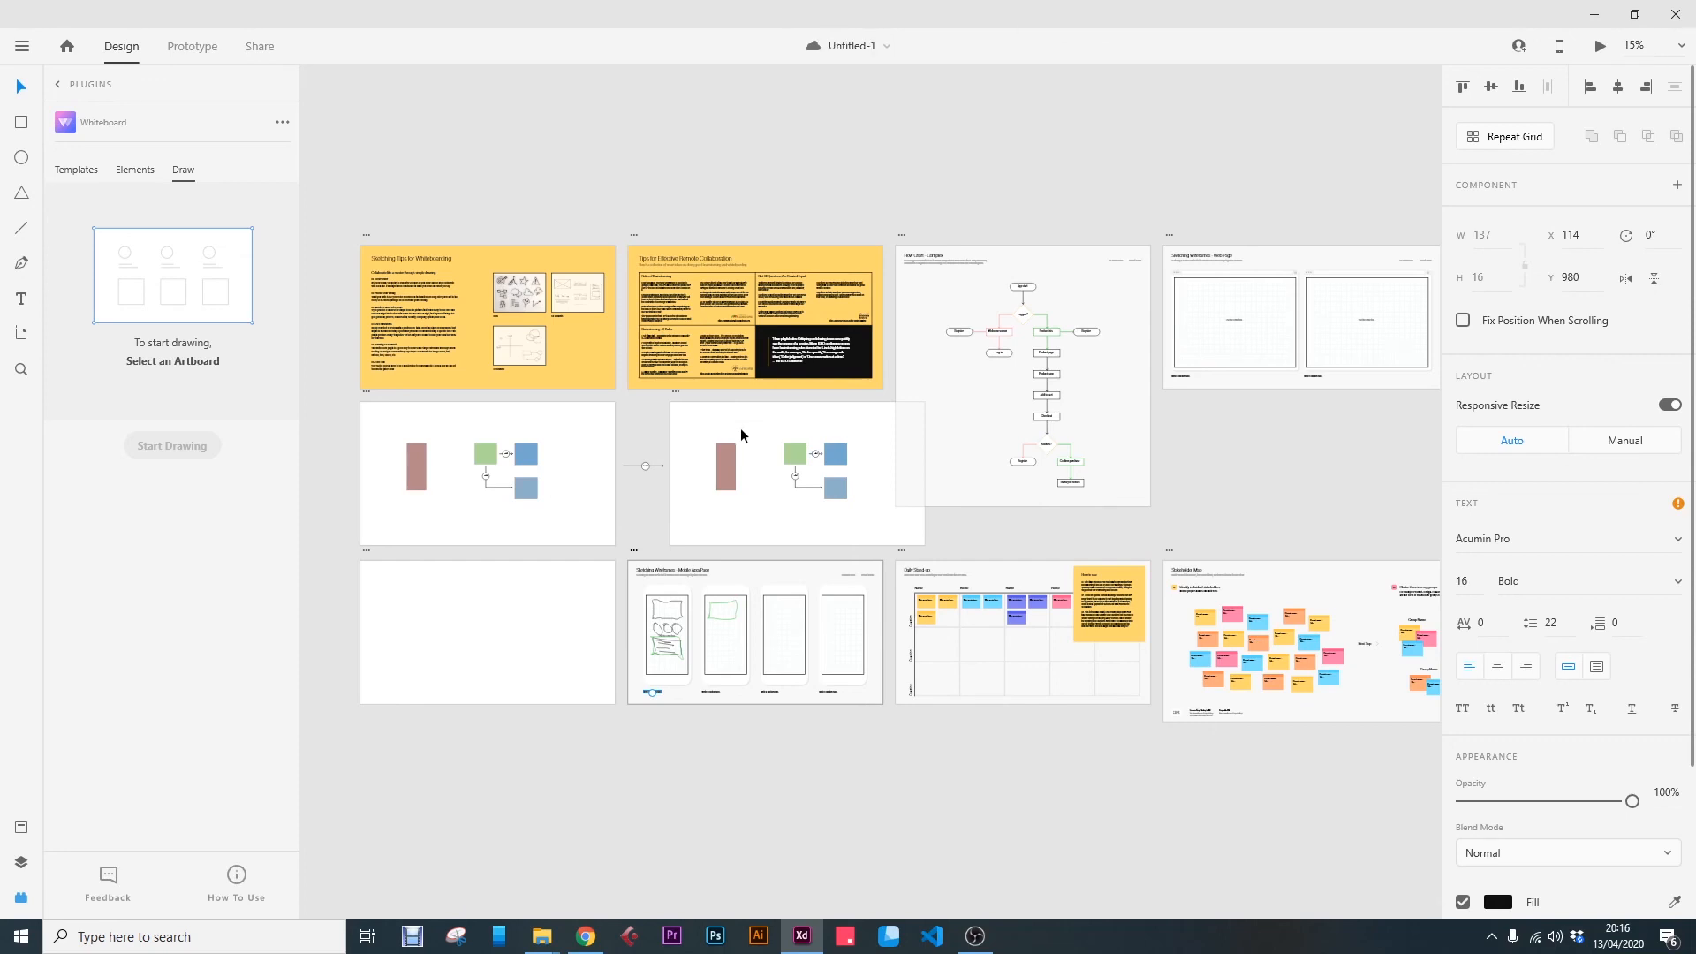
{"action": "left_click", "coordinate": [196, 47]}
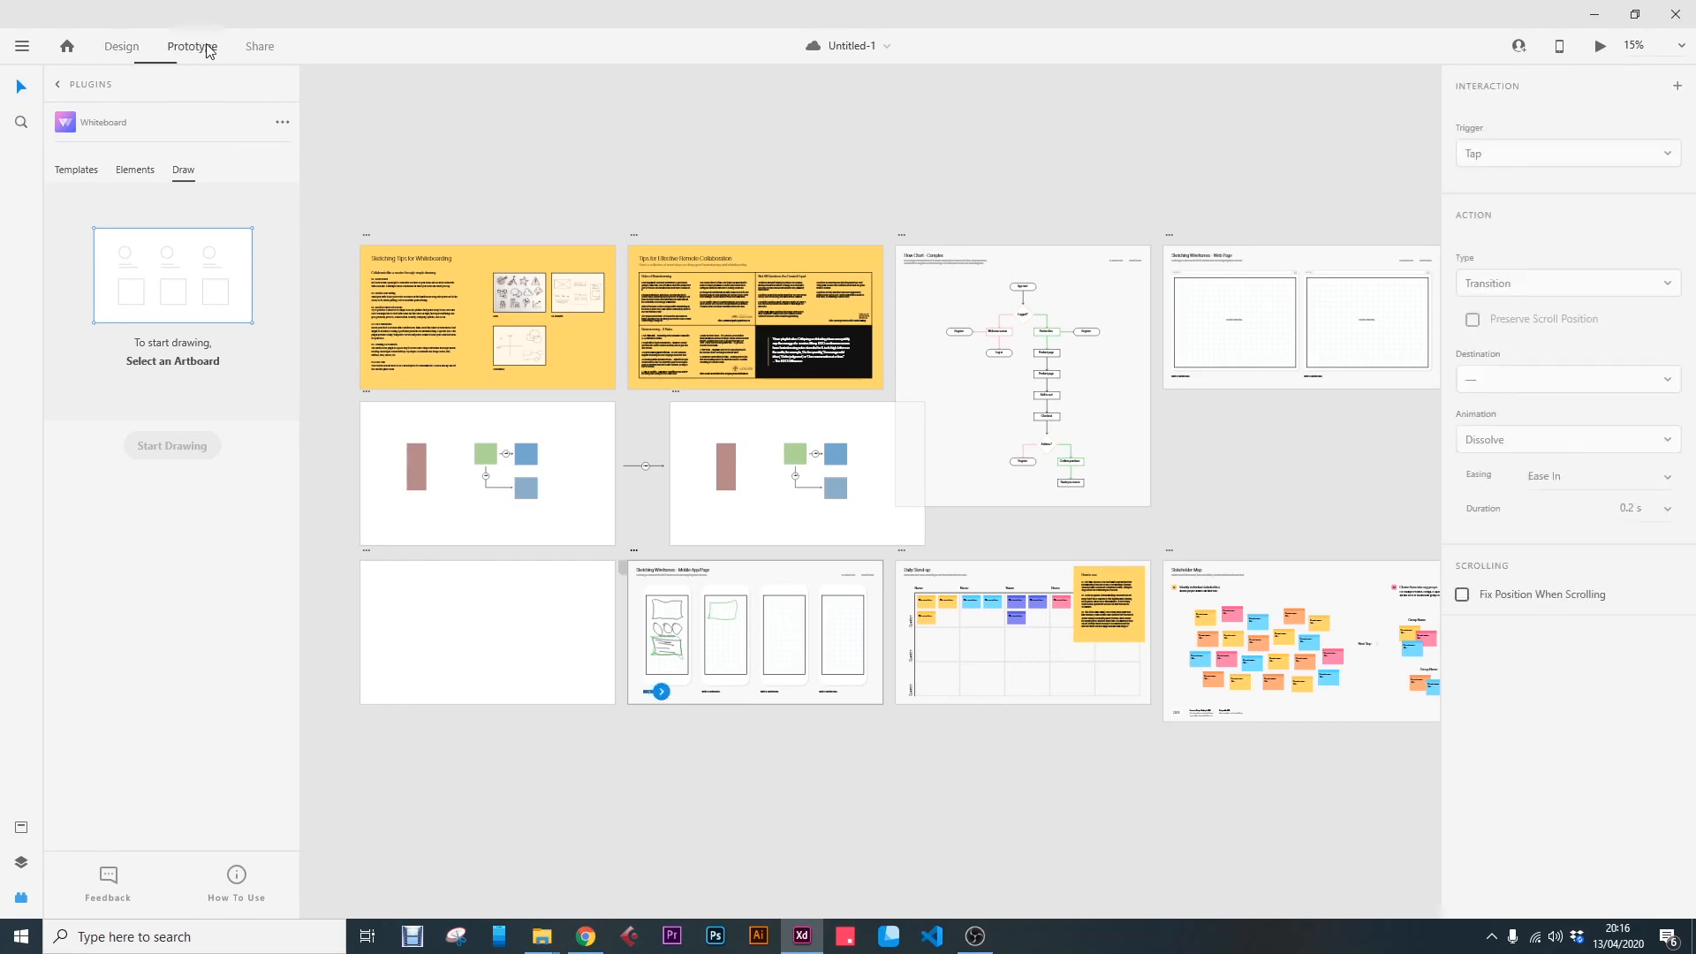
{"action": "left_click", "coordinate": [121, 46]}
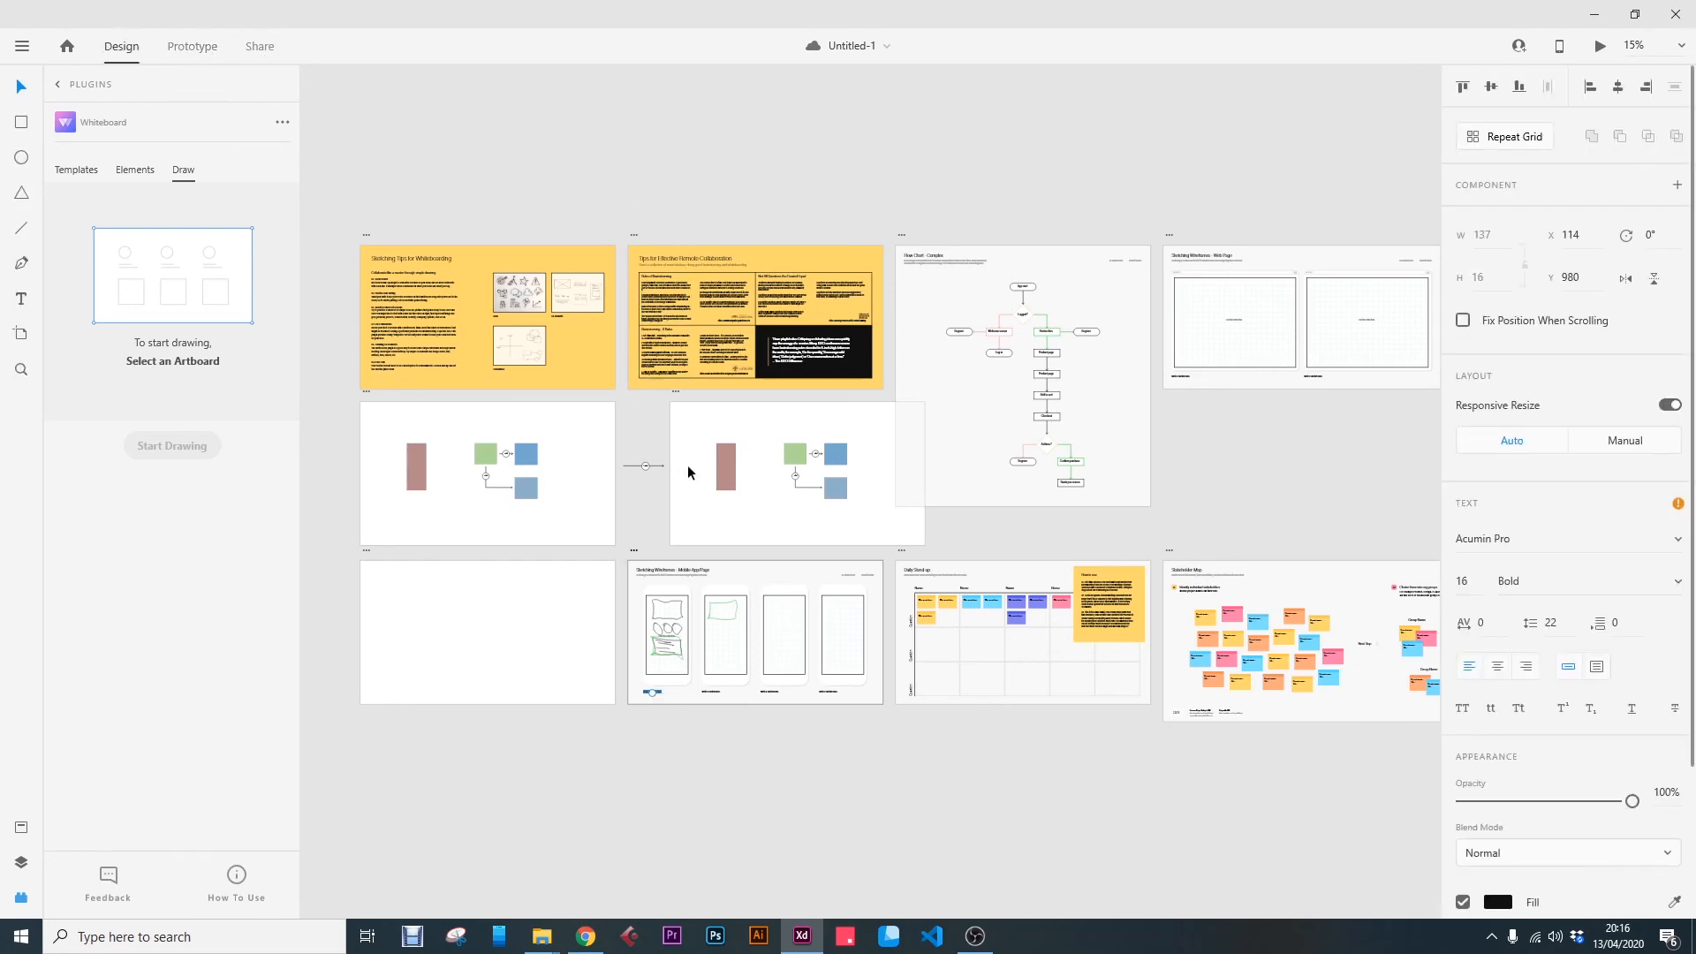